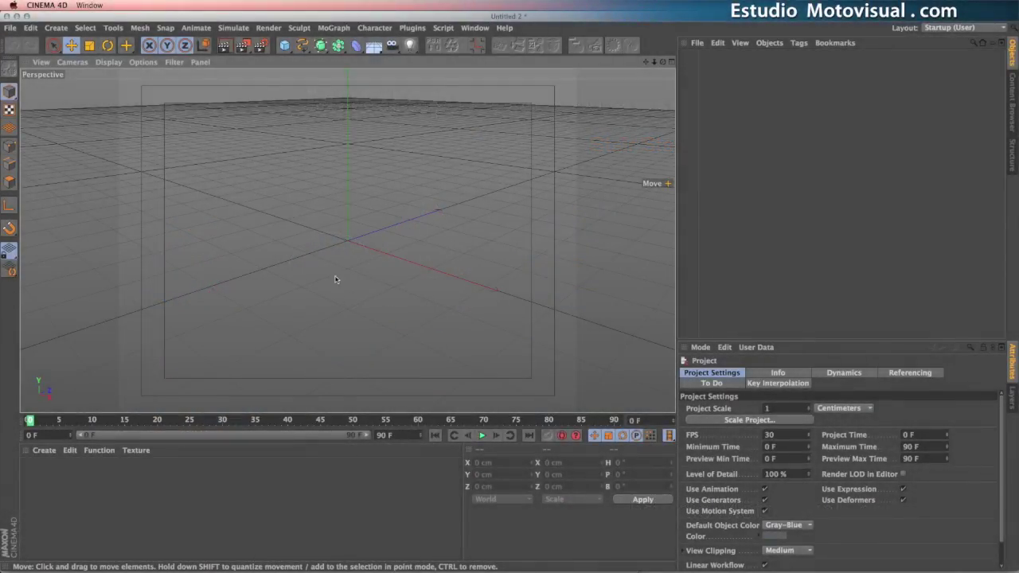
Add a Cube primitive to the empty scene.
left_click_drag(369, 268, 377, 248, "alt")
middle_click_drag(386, 243, 399, 281, "alt")
right_click_drag(386, 287, 387, 289, "alt")
mouse_move(386, 288)
left_mouse_down("alt")
mouse_move(400, 285)
mouse_move(402, 297)
left_mouse_up("alt")
left_click(284, 46)
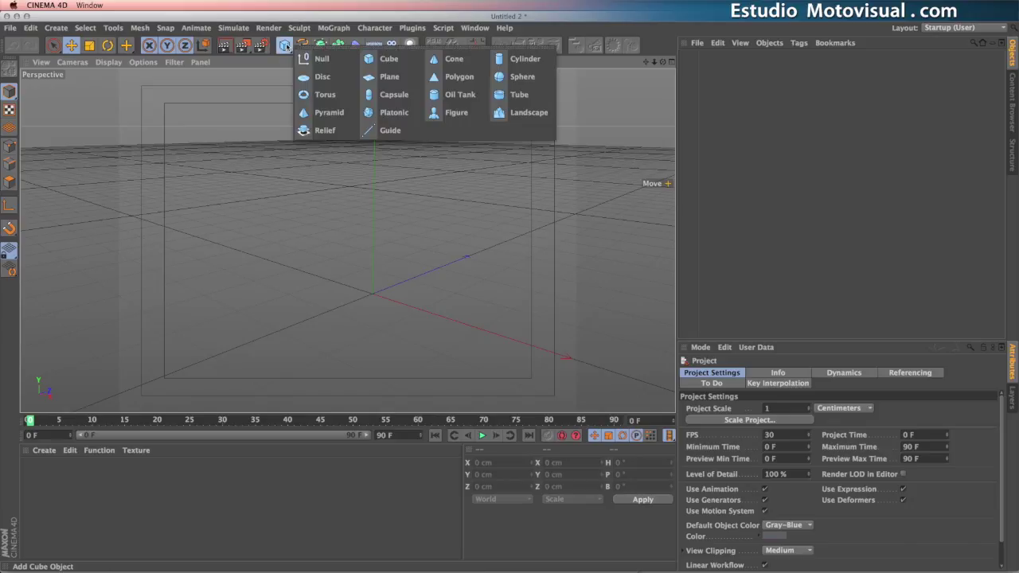
left_click(387, 61)
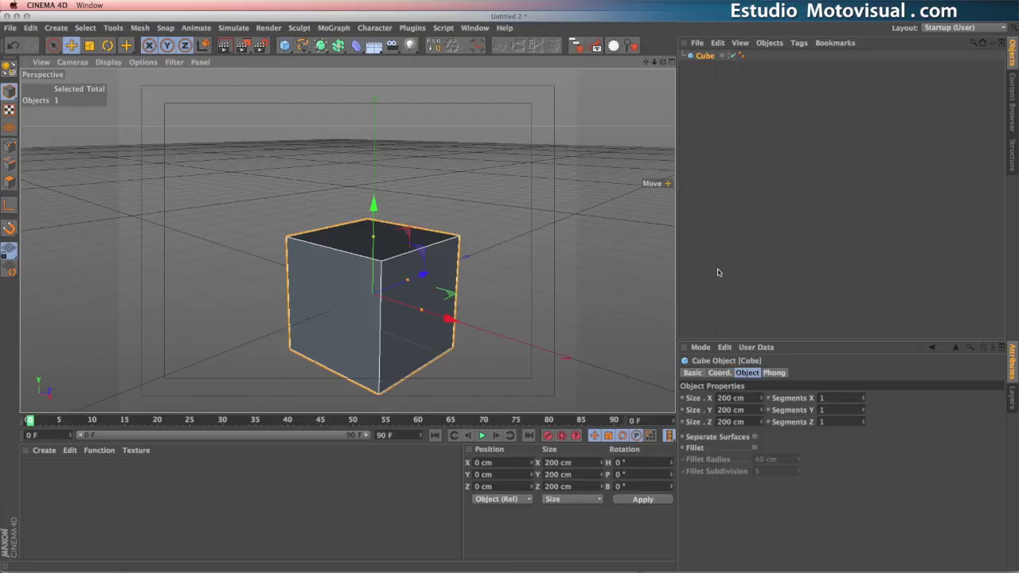
Set the cube's X size to 200 cm and its Y size to 10 cm.
left_click_drag(763, 400, 754, 396)
left_click(749, 398)
type("20")
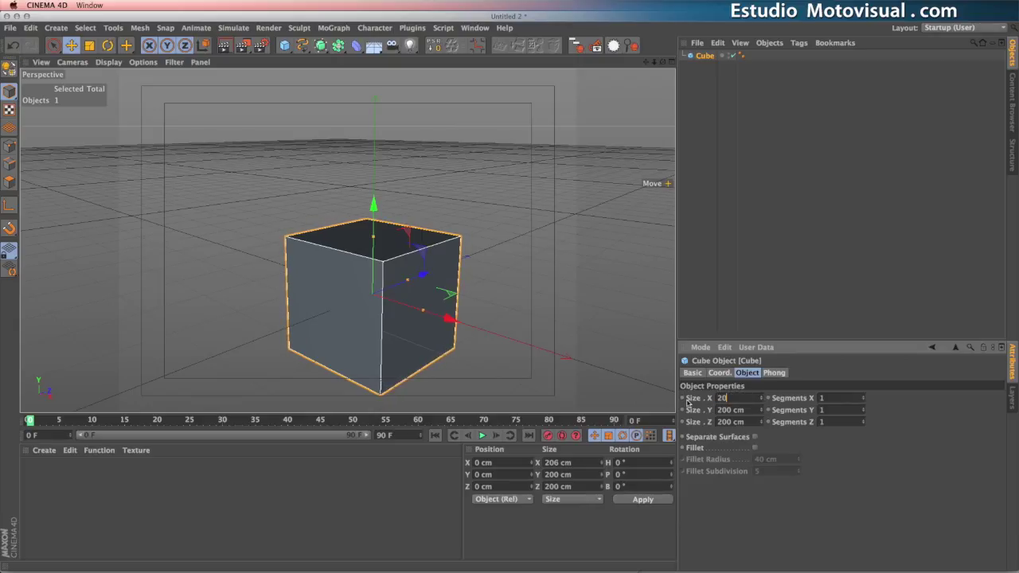
type("0")
key("Tab")
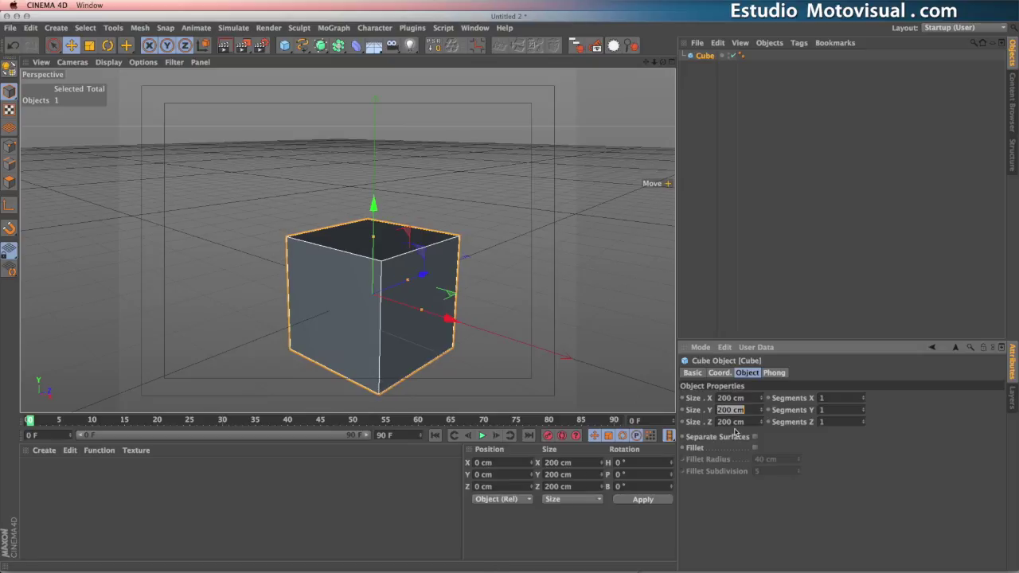
type("10")
key("Return")
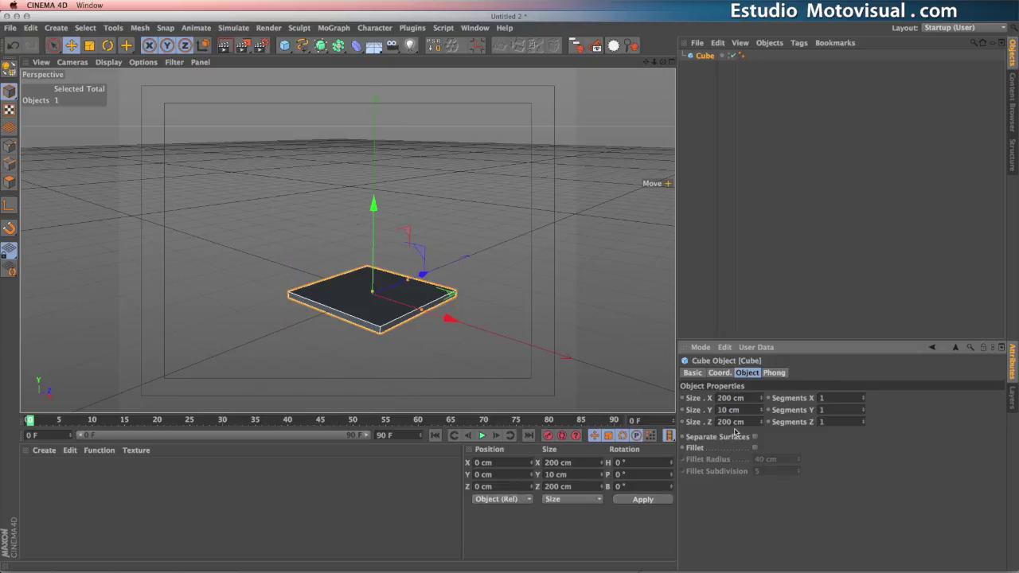
Set the flat cube's Z size to 600 cm.
middle_click_drag(407, 346, 400, 316, "alt")
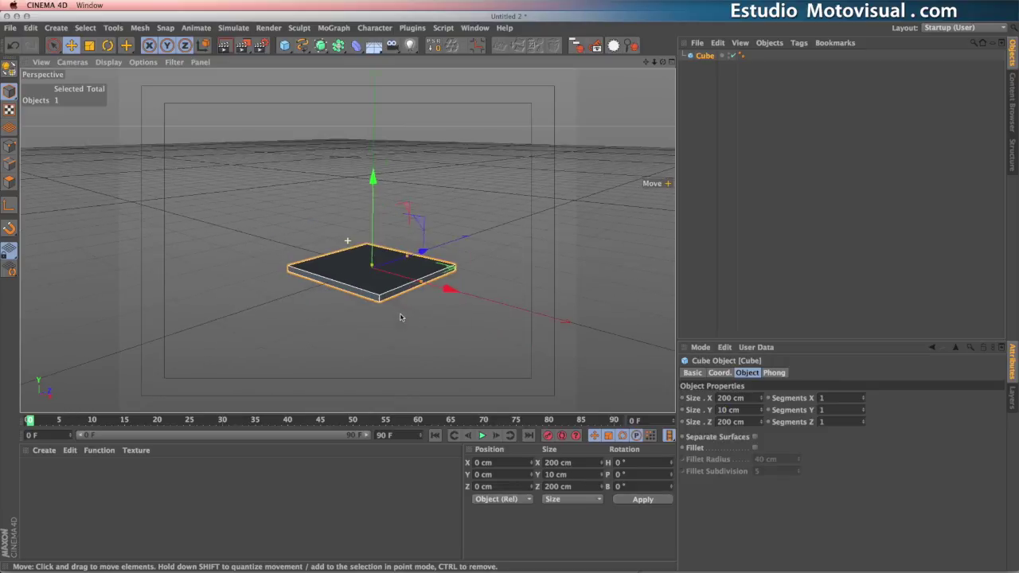
left_click_drag(396, 324, 388, 348, "alt")
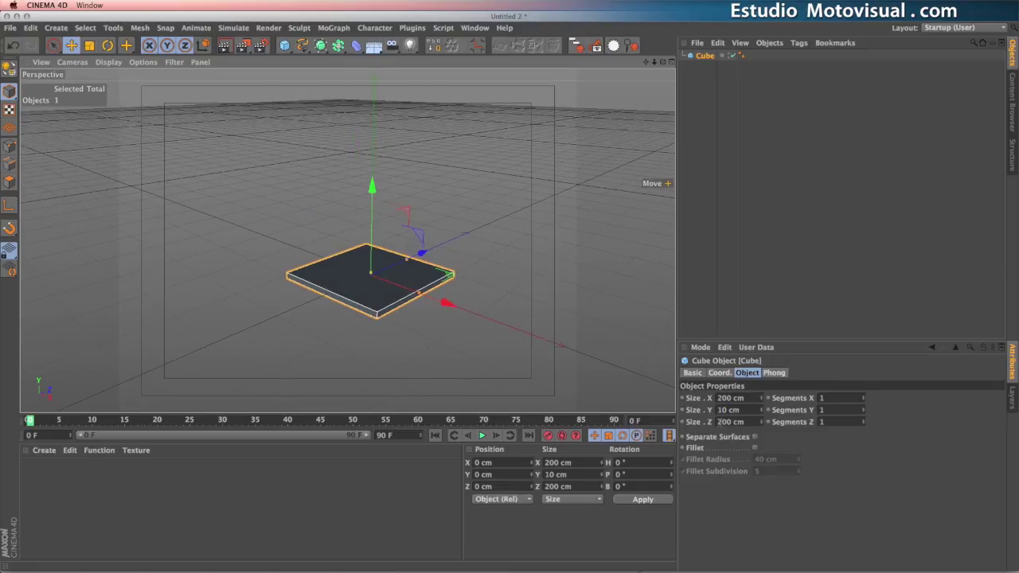
left_click(719, 422)
key("Return")
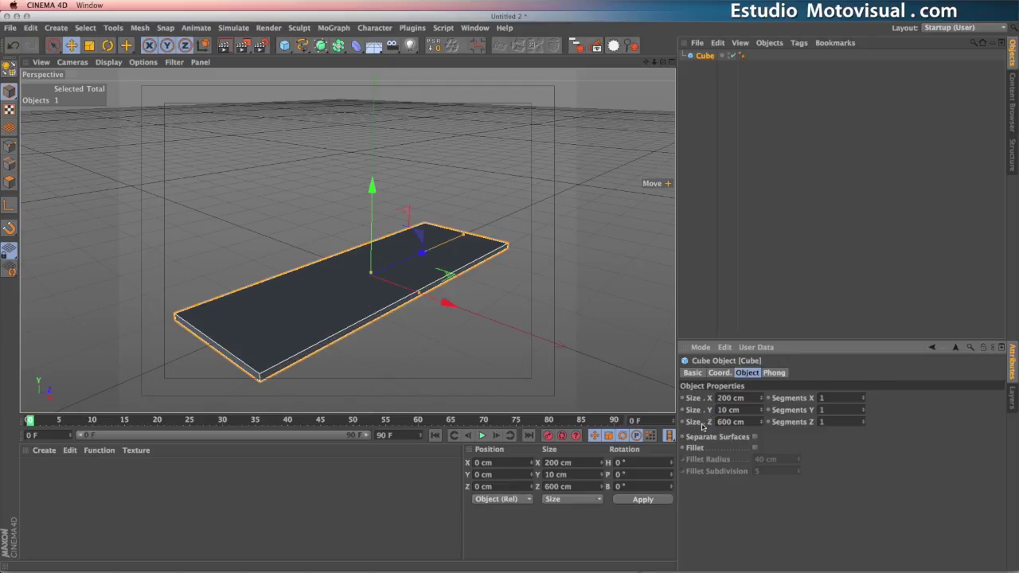
left_click_drag(436, 313, 432, 292, "alt")
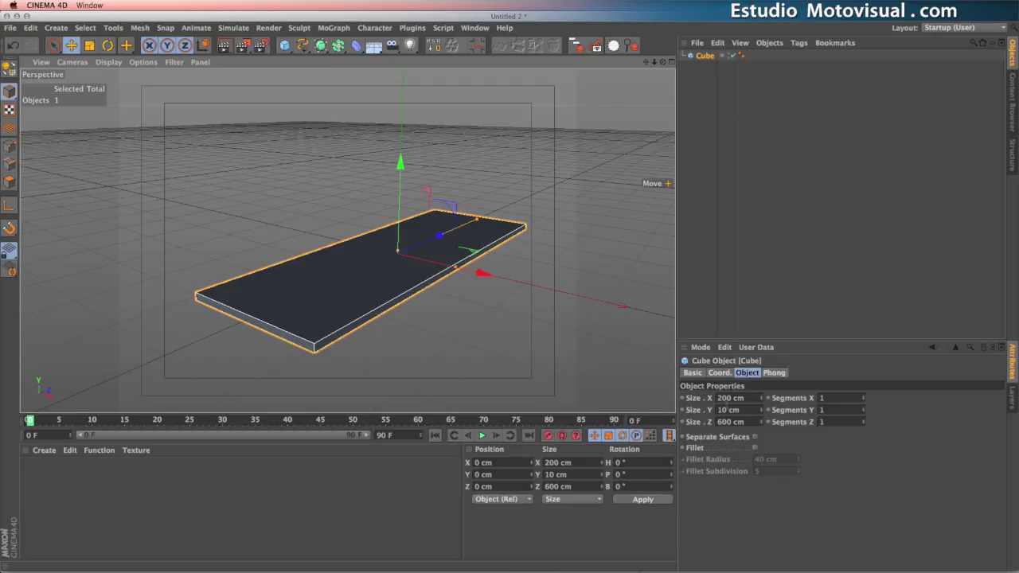
Try out a different X size on the slab and undo the change.
left_click_drag(762, 400, 746, 367)
key("super+z")
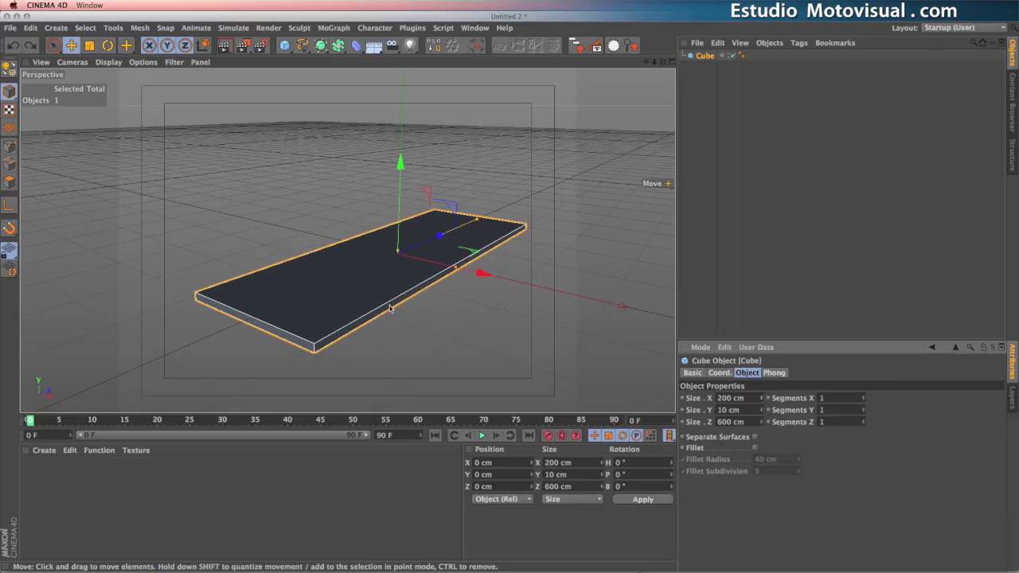
mouse_move(401, 307)
left_mouse_down("alt")
mouse_move(405, 292)
mouse_move(397, 301)
left_mouse_up("alt")
middle_click_drag(411, 291, 422, 294, "alt")
left_click_drag(422, 294, 416, 269, "alt")
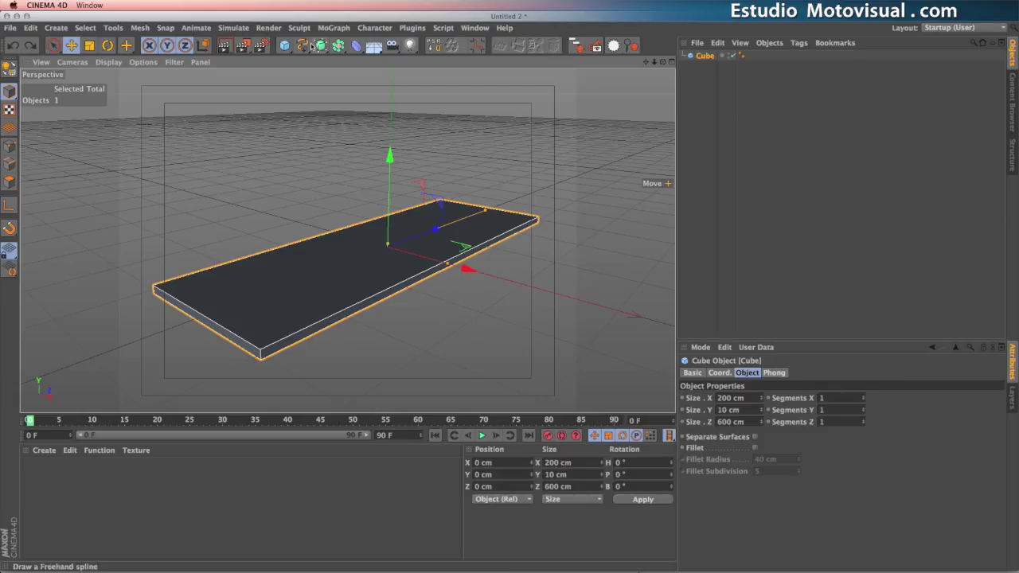
Place the cube inside a new MoGraph Cloner and set the linear clone count to 20.
left_click(335, 29)
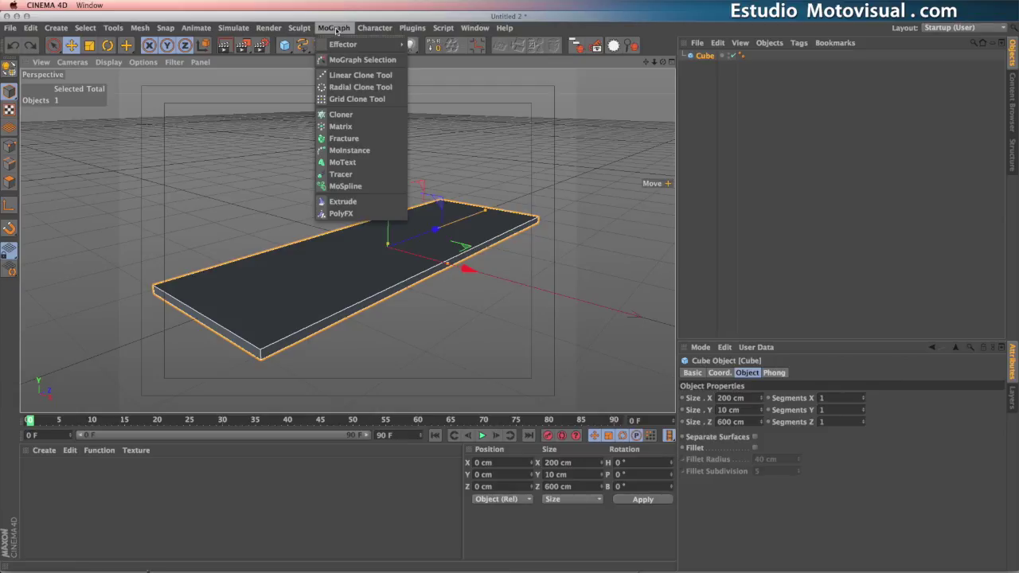
left_click(353, 117, "alt")
left_click_drag(394, 267, 431, 253, "alt")
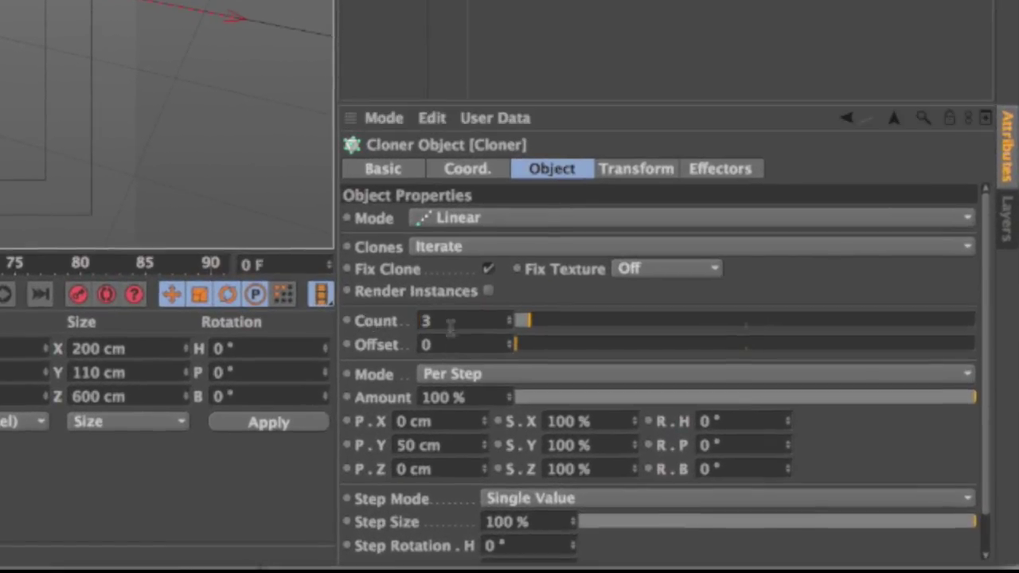
double_click(450, 322)
type("20")
key("Return")
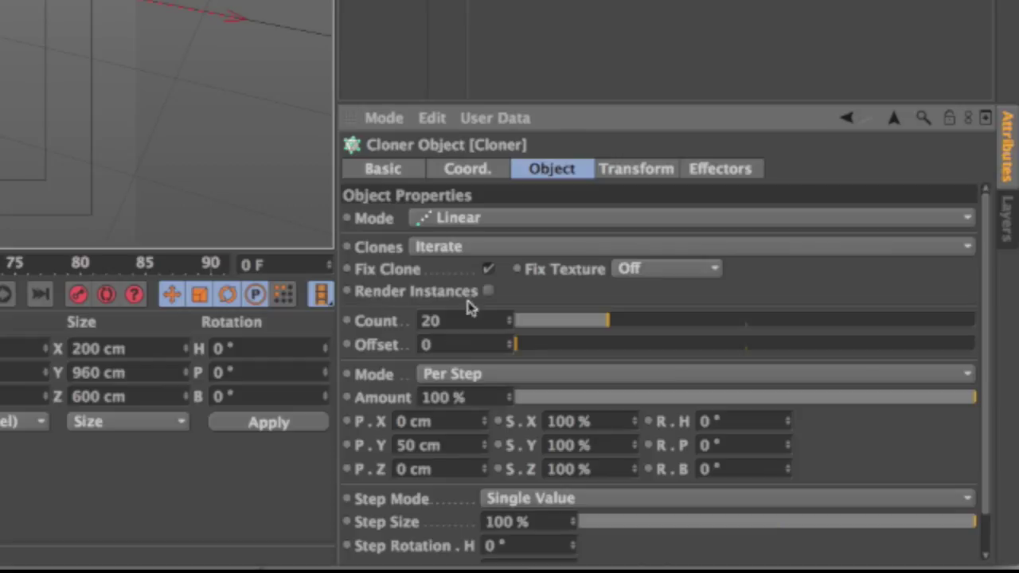
Switch the Cloner's distribution mode to End Point and set its Y position to 200 cm.
left_click(455, 375)
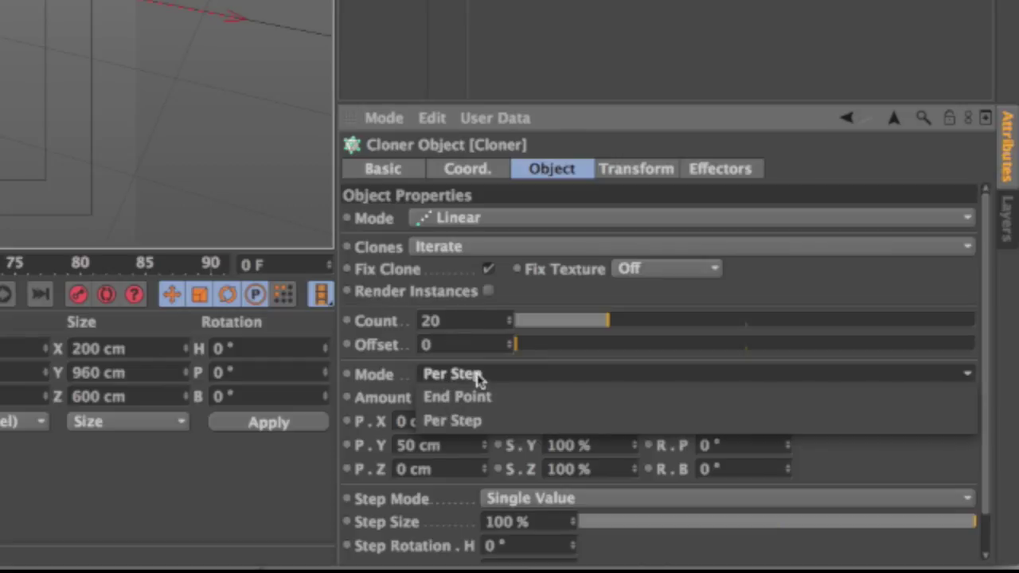
left_click(498, 398)
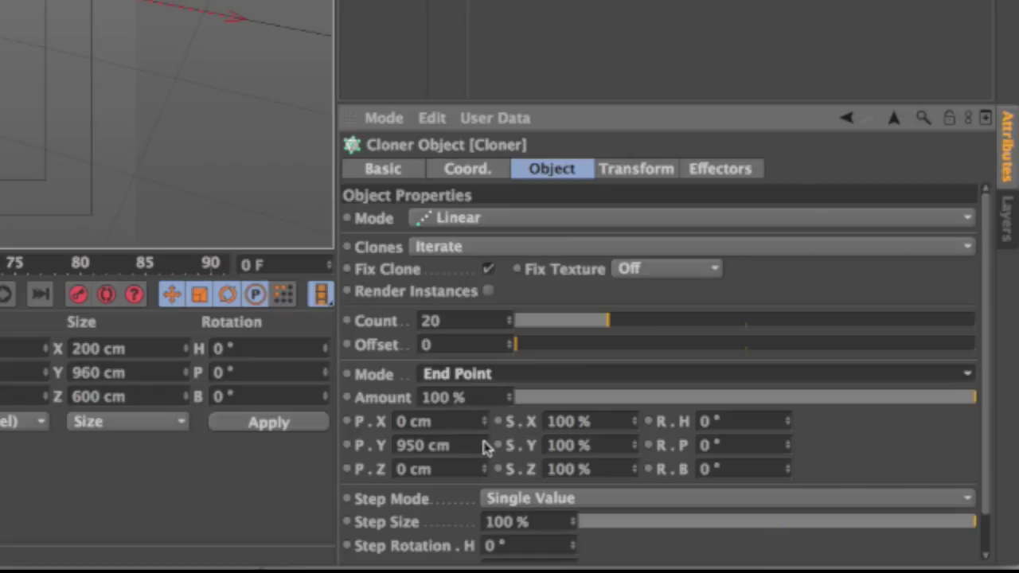
left_click_drag(484, 446, 400, 447)
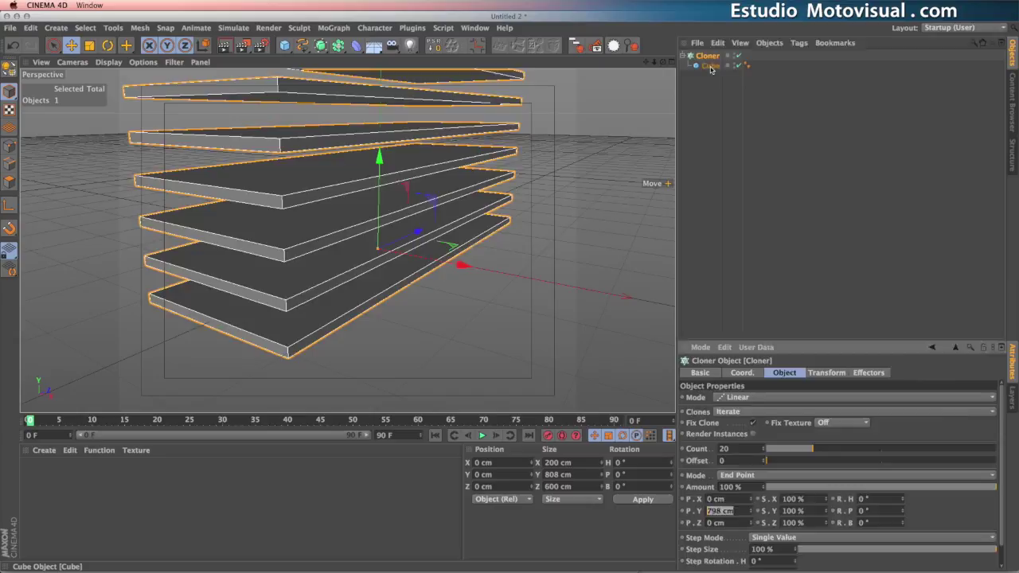
left_click(709, 67)
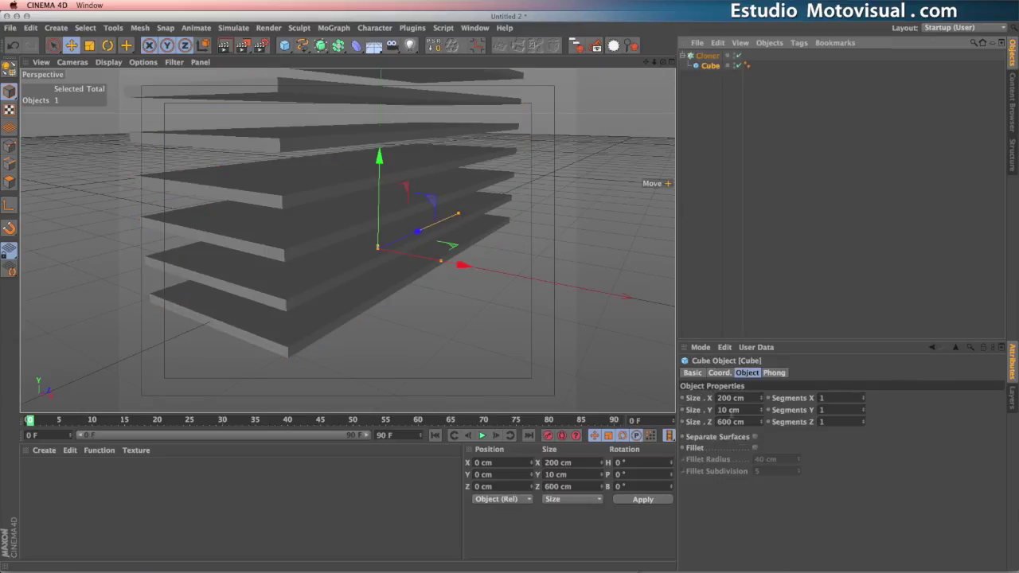
left_click(708, 56)
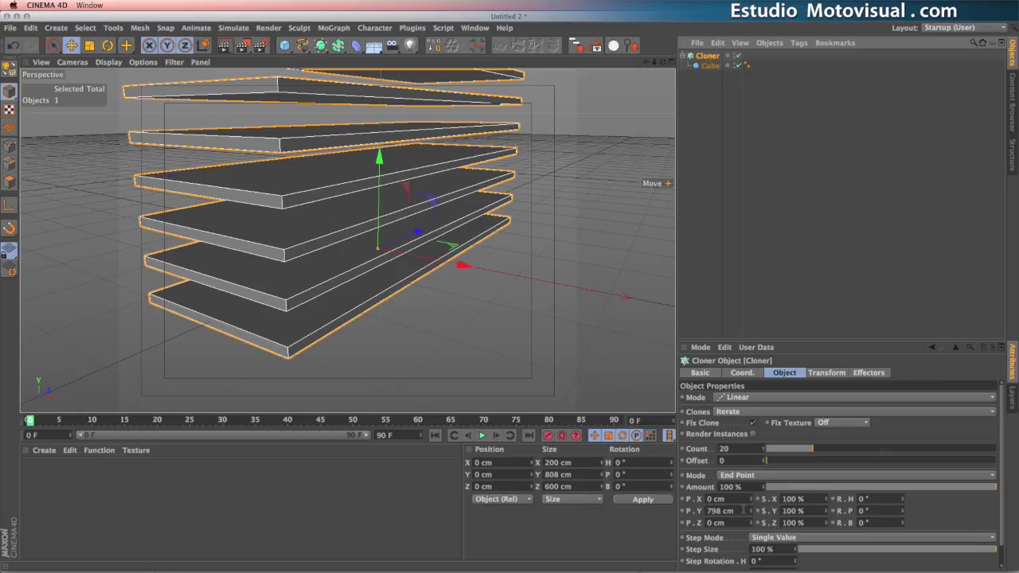
double_click(741, 510)
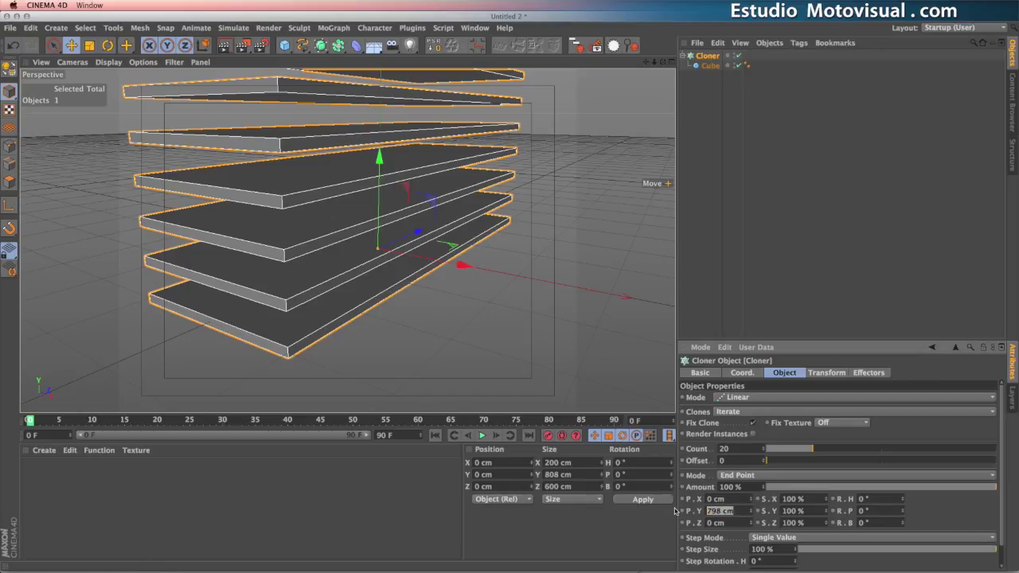
type("200")
key("Return")
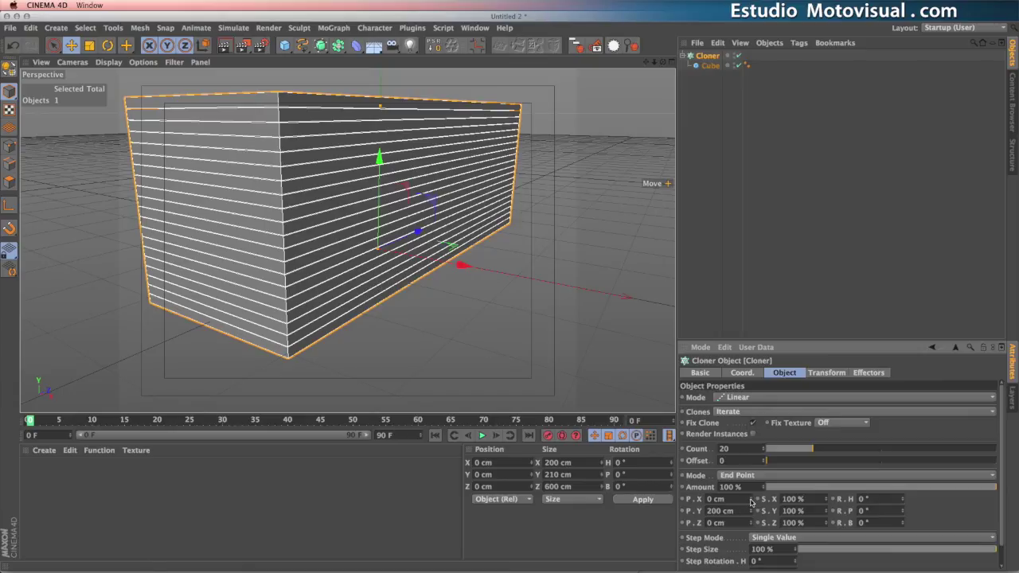
Set the Cloner's X end-point position to -600 cm to spread the clones into a staircase.
mouse_move(751, 502)
left_mouse_down()
mouse_move(717, 502)
mouse_move(749, 517)
mouse_move(744, 538)
left_mouse_up()
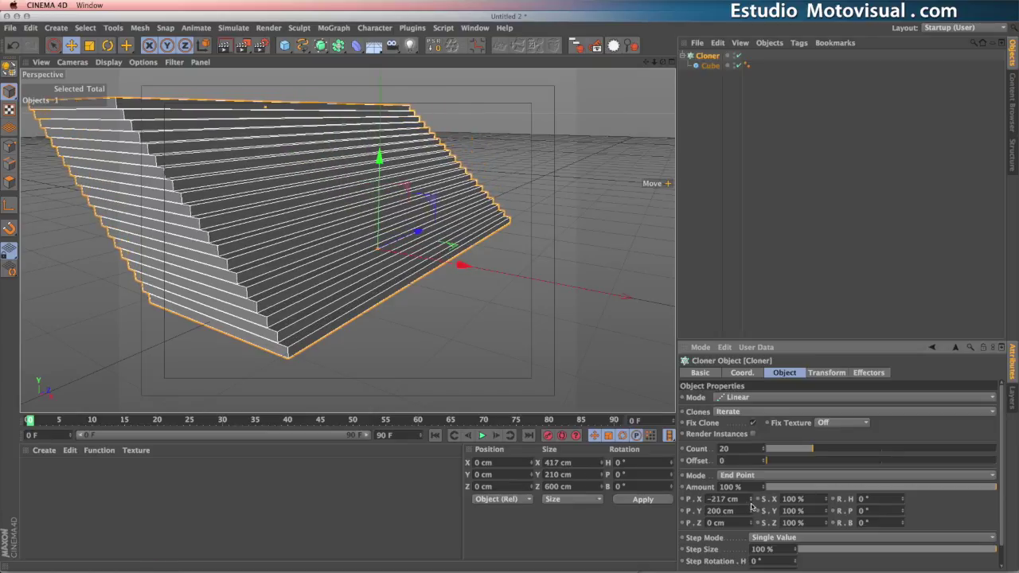
left_click_drag(753, 504, 747, 539)
left_click_drag(343, 246, 387, 279, "alt")
middle_click_drag(443, 298, 534, 333, "alt")
scroll(534, 334, "down", 2)
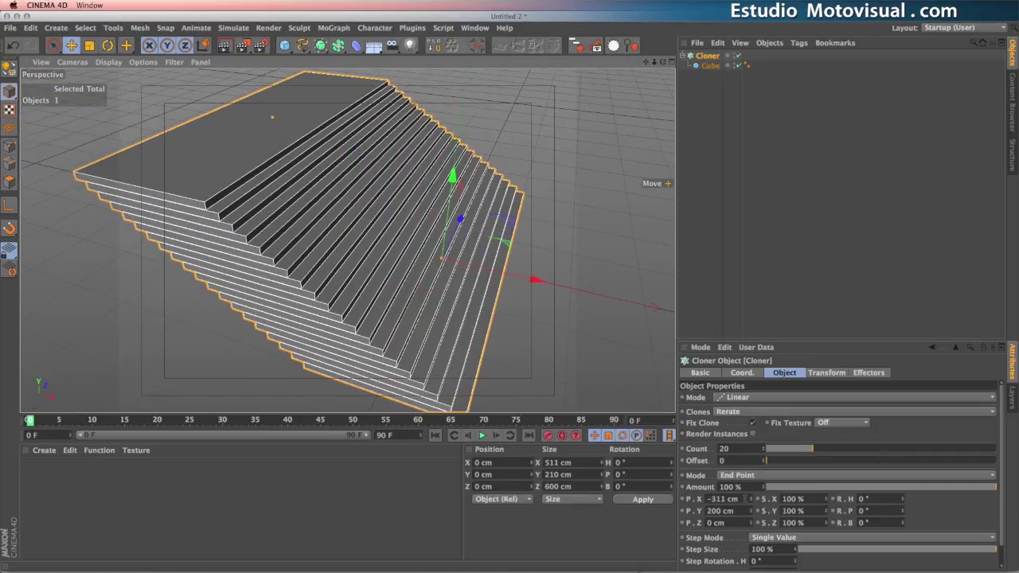
left_click_drag(754, 500, 741, 543)
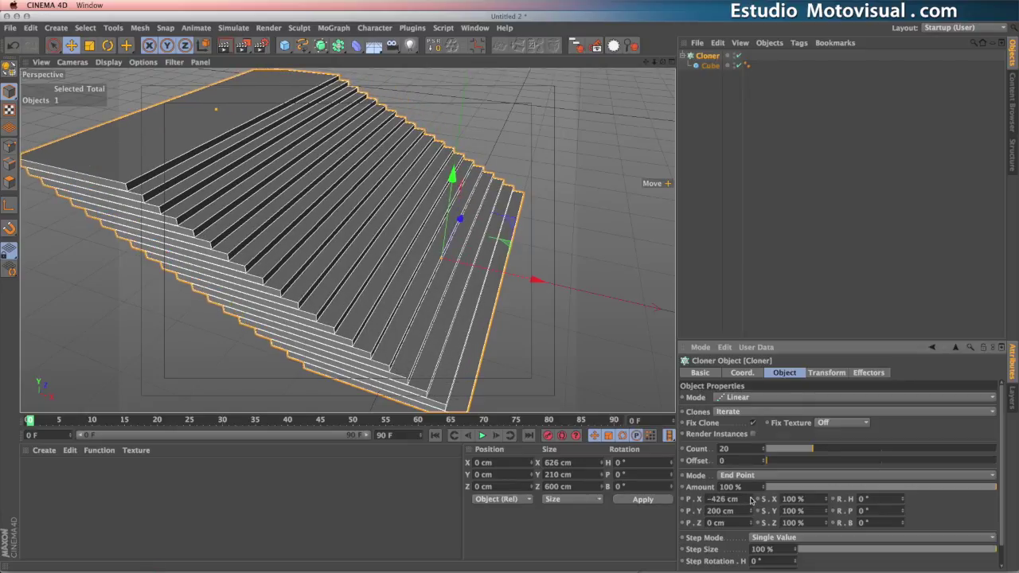
mouse_move(752, 504)
left_mouse_down()
mouse_move(745, 545)
mouse_move(722, 499)
mouse_move(671, 495)
left_mouse_up()
type("-600")
key("Return")
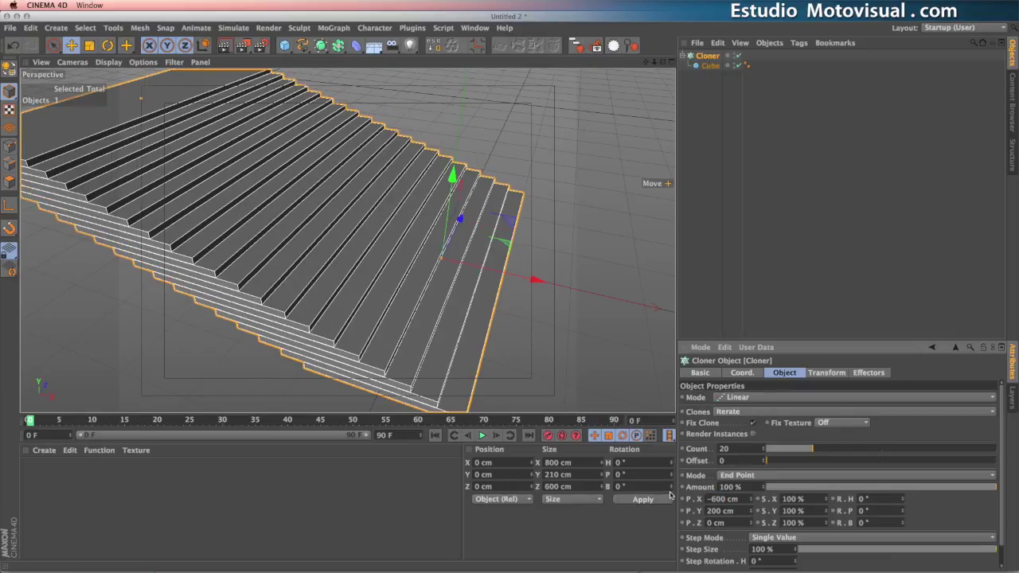
left_click_drag(409, 326, 560, 384, "alt")
Try out a different X size on the cloned cube, then set it back to 200 cm.
left_click(715, 67)
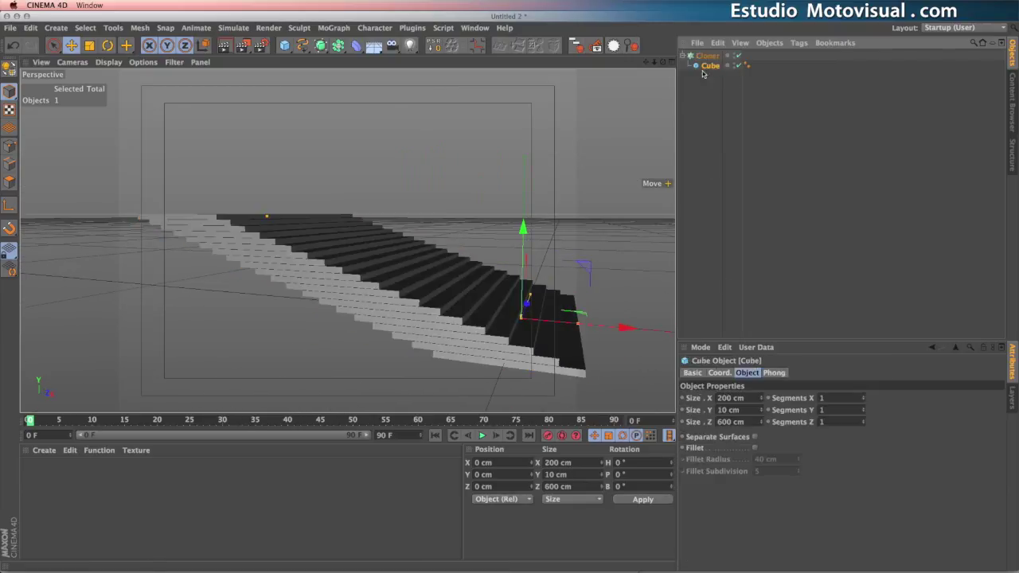
left_click_drag(760, 400, 740, 482)
left_click_drag(467, 365, 551, 358, "alt")
left_click(748, 397)
type("200")
key("Return")
Enable Render Instances on the Cloner.
left_click_drag(419, 278, 262, 263, "alt")
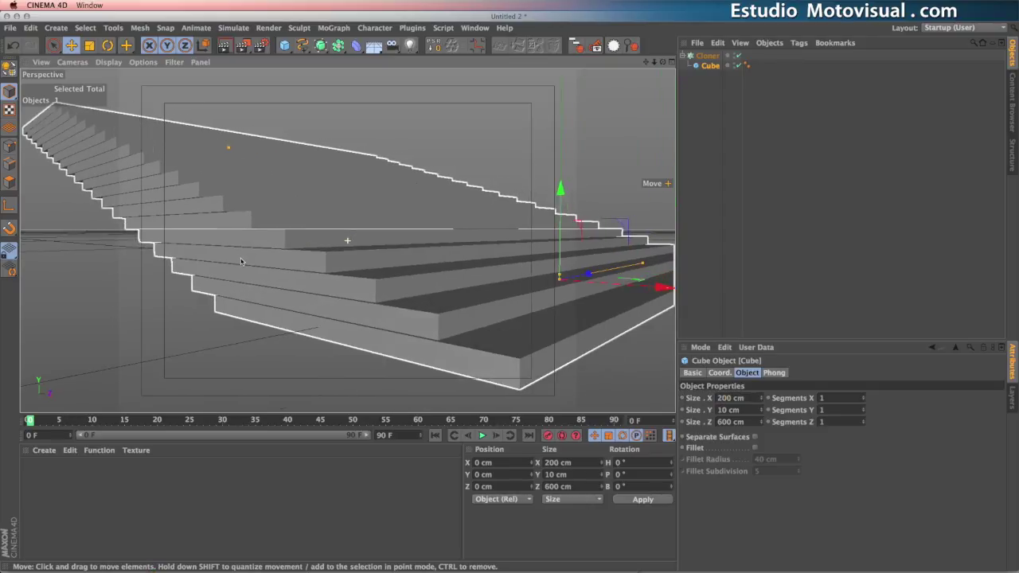
right_click_drag(392, 322, 279, 307, "alt")
left_click_drag(359, 279, 335, 326, "alt")
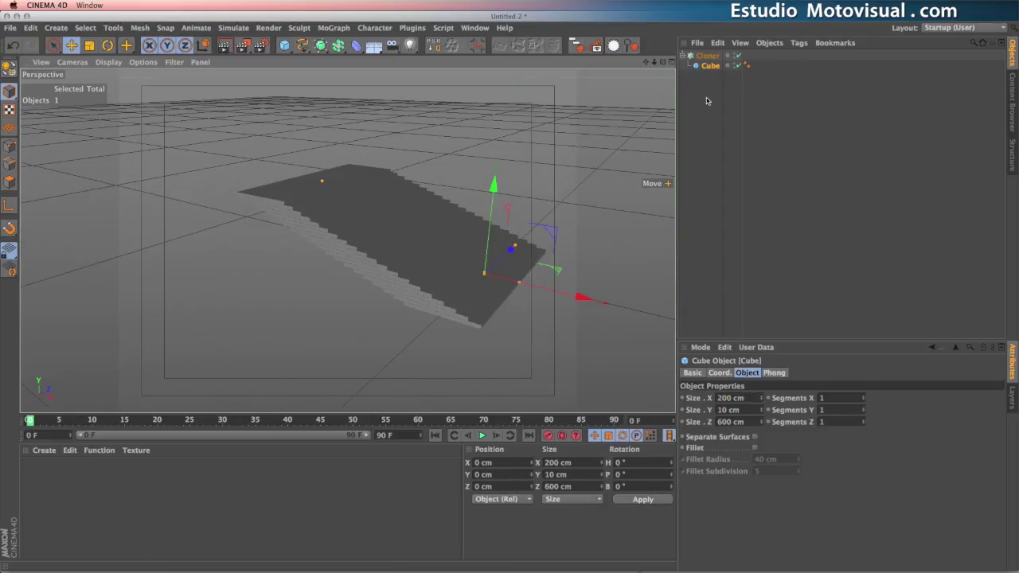
left_click(707, 56)
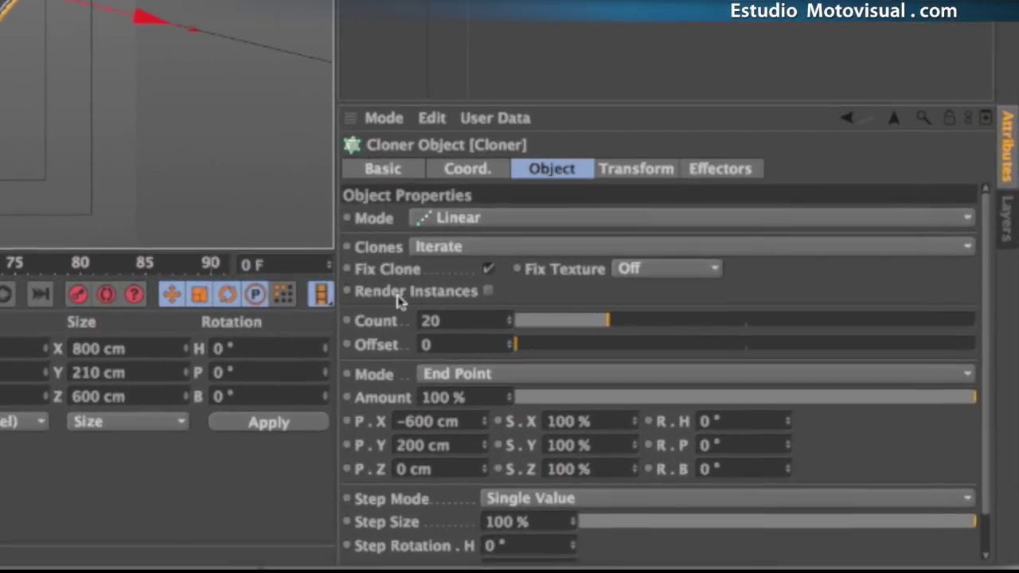
left_click(488, 291)
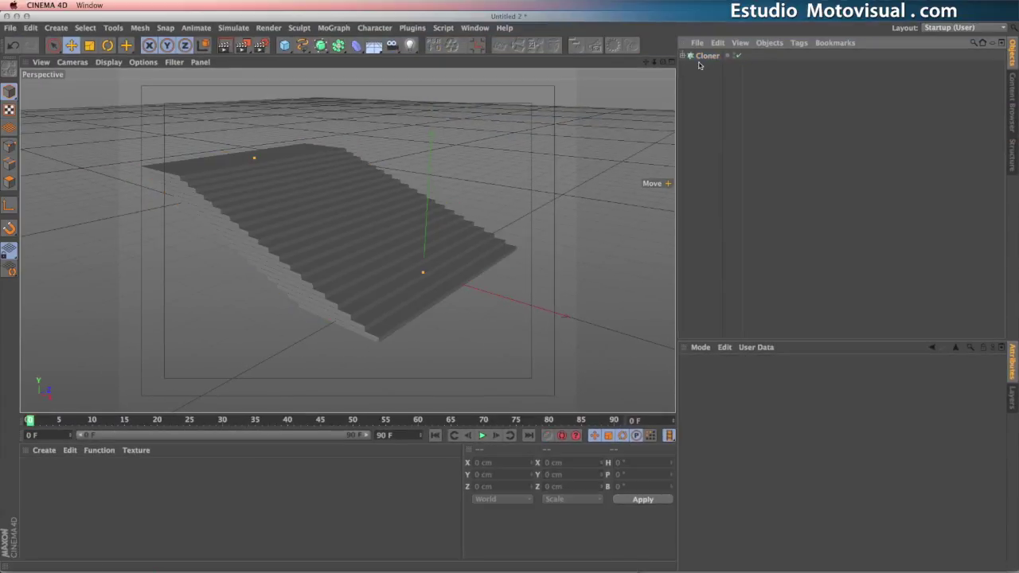
Create an Instance object that references the Cloner staircase and select that instance.
left_click(706, 56)
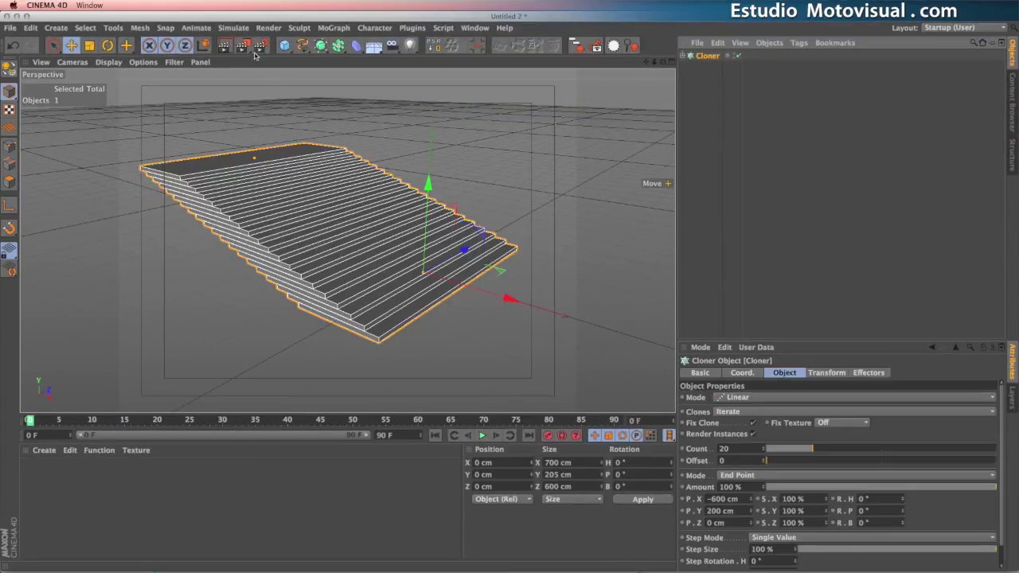
left_click(338, 46)
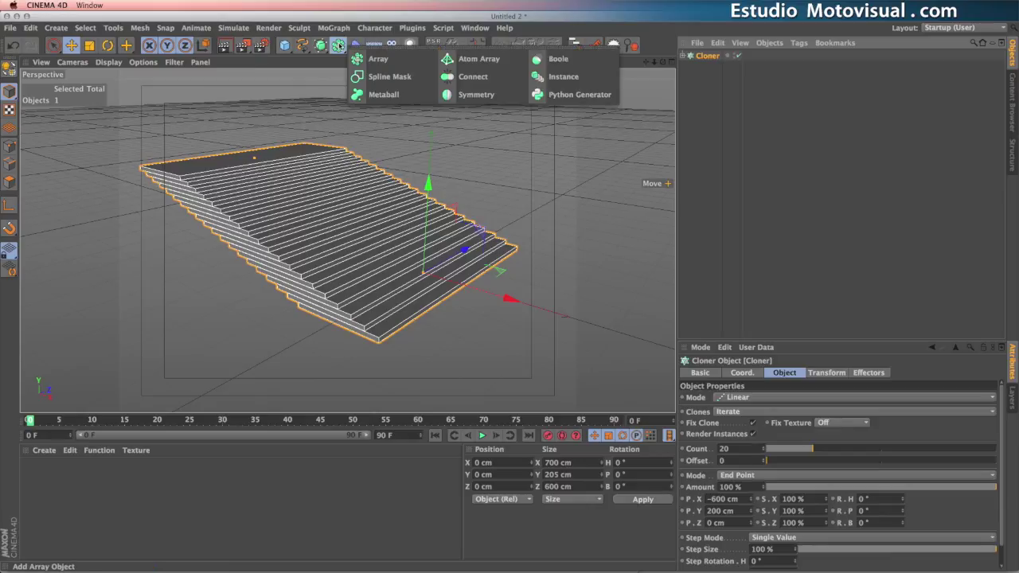
left_click(563, 77)
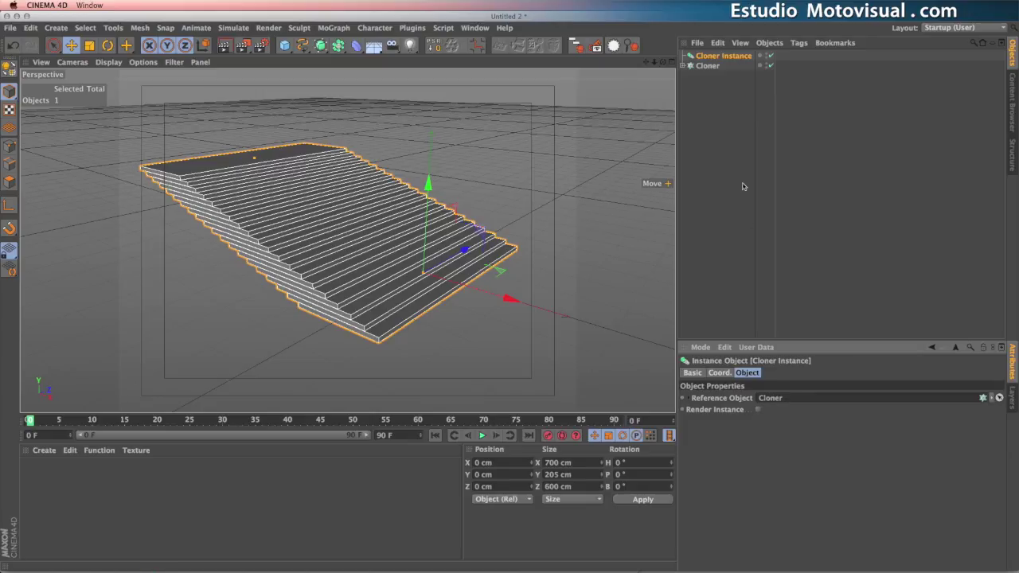
left_click(708, 66)
left_click(723, 56)
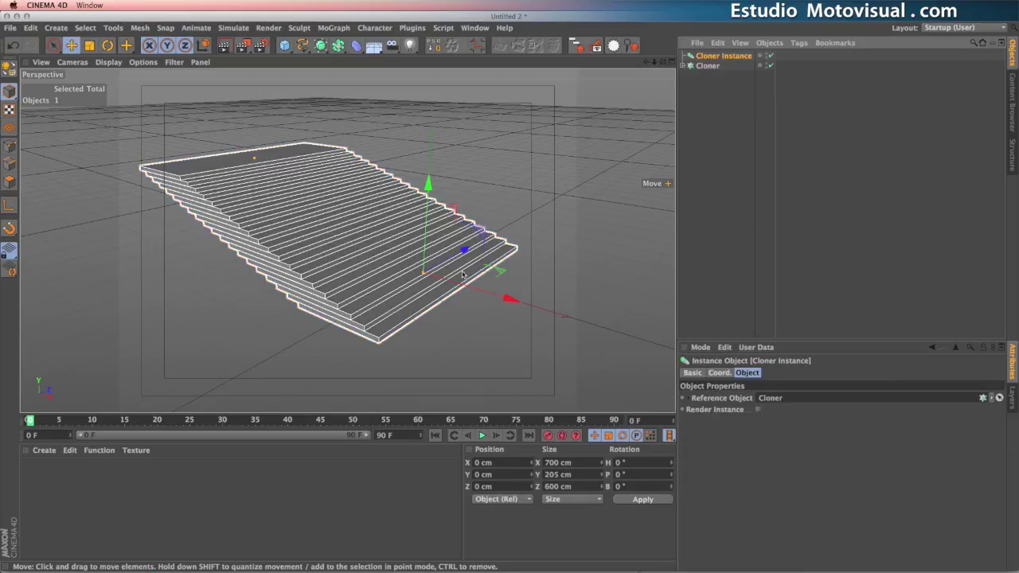
scroll(468, 313, "down", 2)
middle_click_drag(481, 326, 426, 291, "alt")
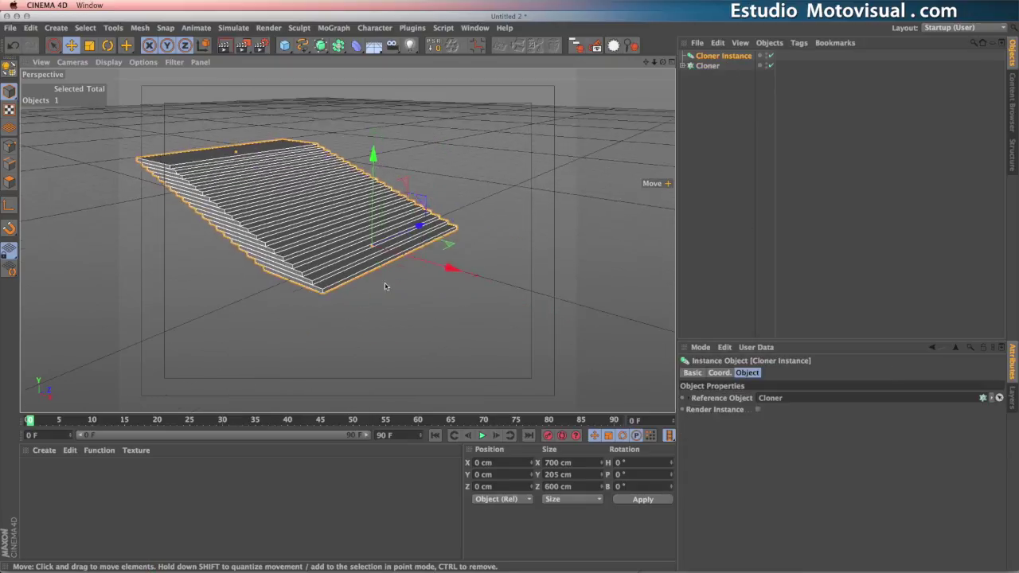
Move the Cloner Instance down in front of the original flight, to about X 756 cm and Y -211 cm.
left_click_drag(454, 273, 661, 326)
left_click_drag(610, 222, 568, 323)
middle_click_drag(479, 369, 394, 308, "alt")
left_click_drag(394, 309, 407, 299, "alt")
left_click_drag(564, 337, 657, 344)
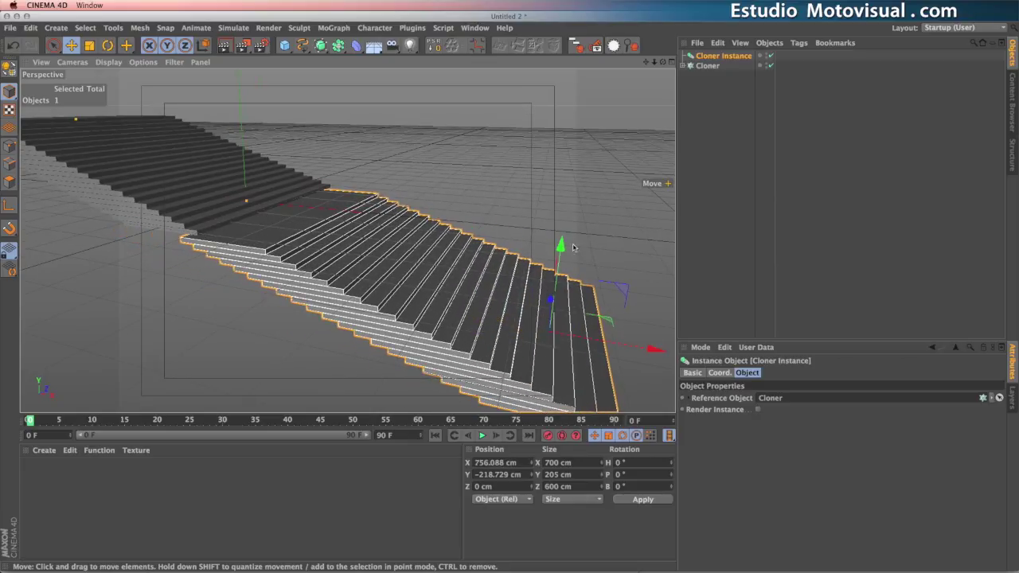
left_click_drag(563, 248, 562, 250)
middle_click_drag(579, 299, 492, 268, "alt")
scroll(492, 267, "down", 4)
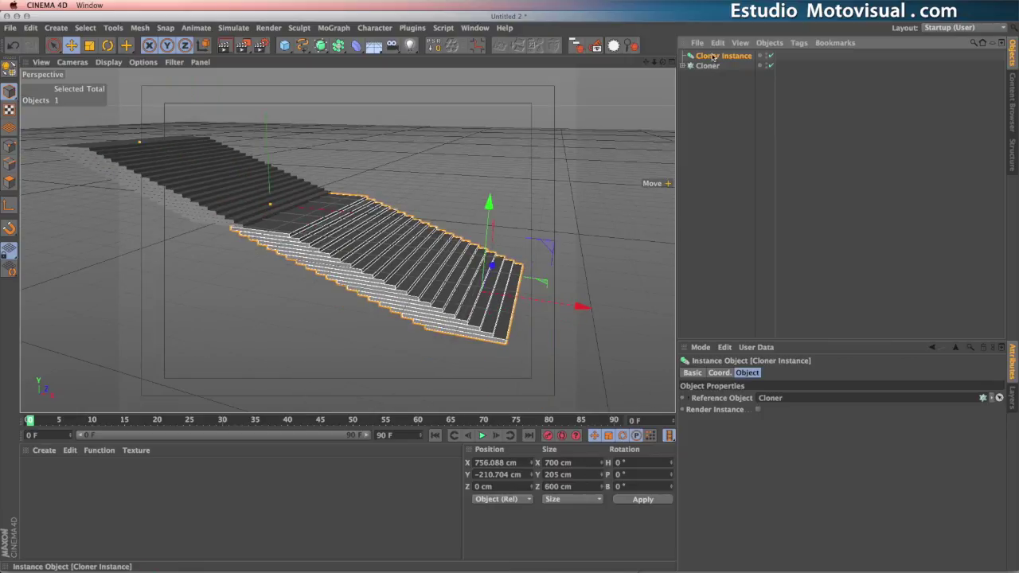
Duplicate the Cloner Instance and move the copy below the second flight, to about X 1502 cm and Y -422 cm.
left_click_drag(714, 53, 719, 59, "ctrl")
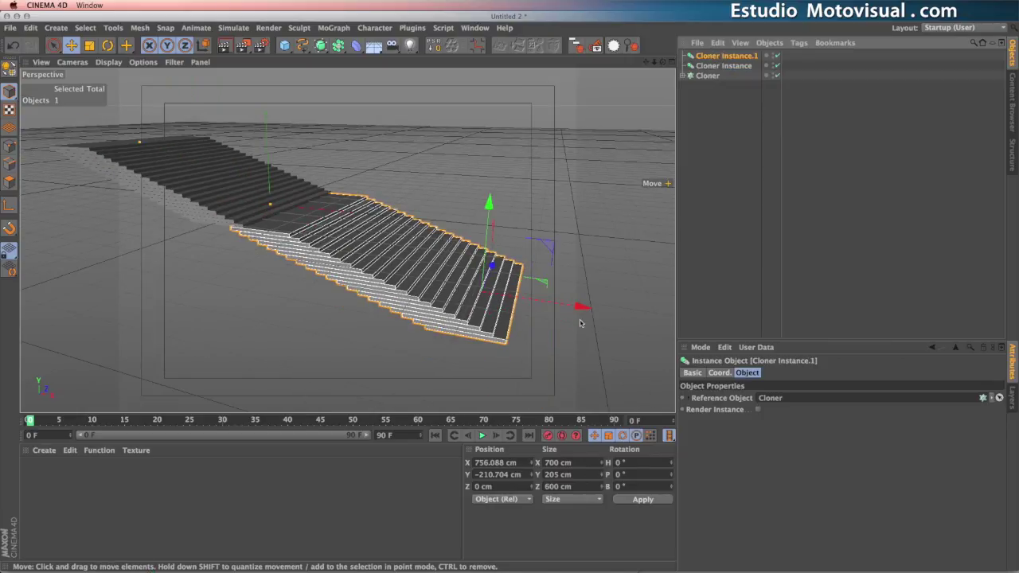
left_click_drag(583, 305, 588, 304)
middle_click_drag(589, 303, 344, 215, "alt")
left_click_drag(584, 310, 647, 320)
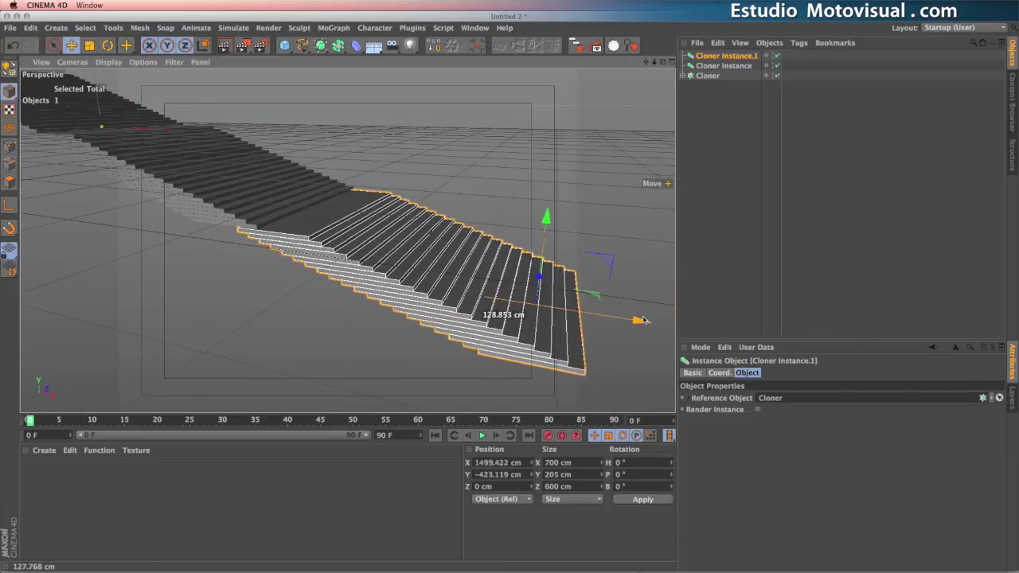
left_click_drag(548, 217, 548, 215)
middle_click_drag(462, 239, 540, 301, "alt")
right_click_drag(540, 301, 437, 293, "alt")
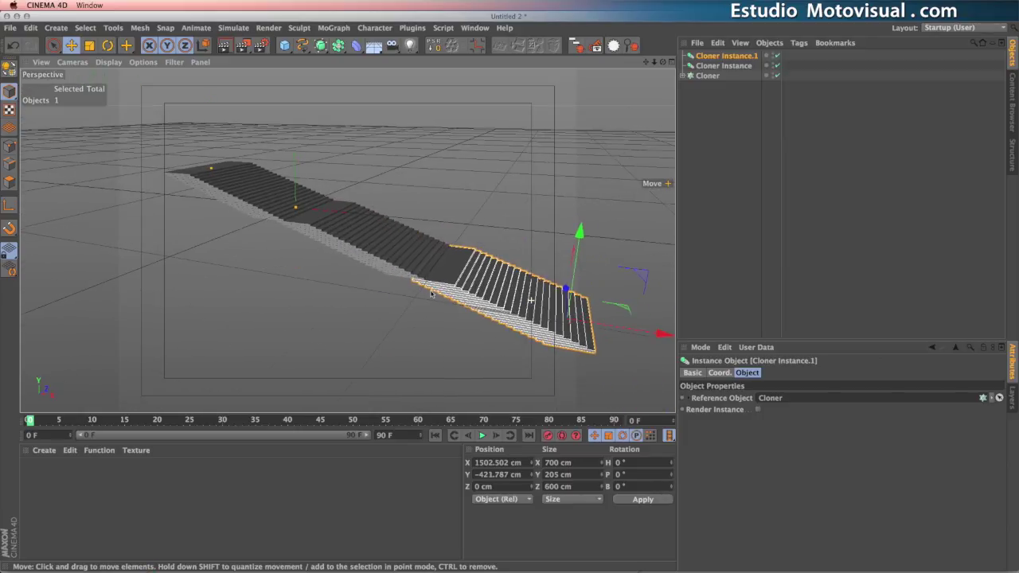
left_click_drag(526, 305, 303, 191, "alt")
left_click(712, 92)
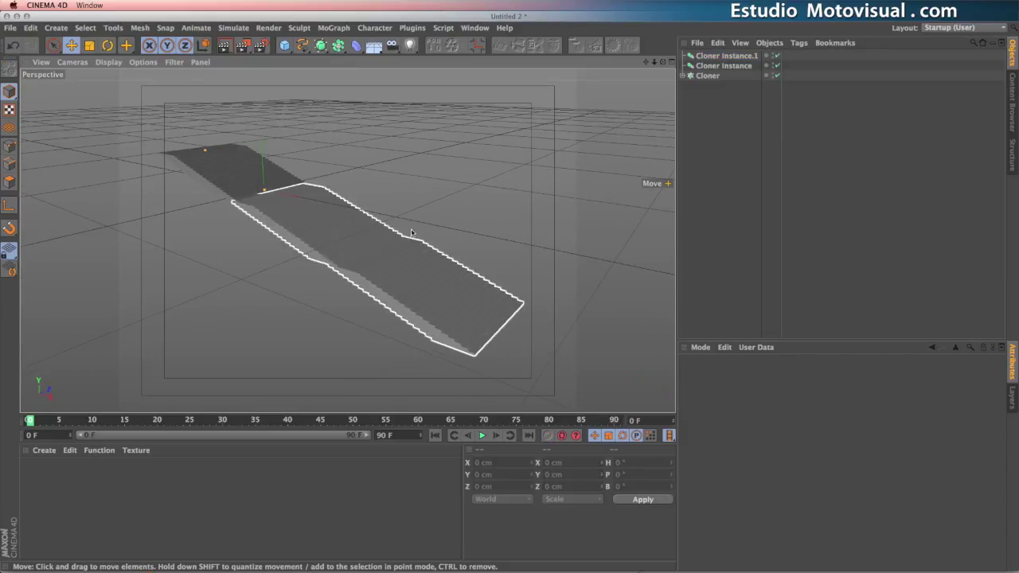
Set the X size of the Cube inside the Cloner to 600 cm to lengthen the slabs into wide landings.
left_click_drag(354, 290, 333, 314, "alt")
left_click(683, 76)
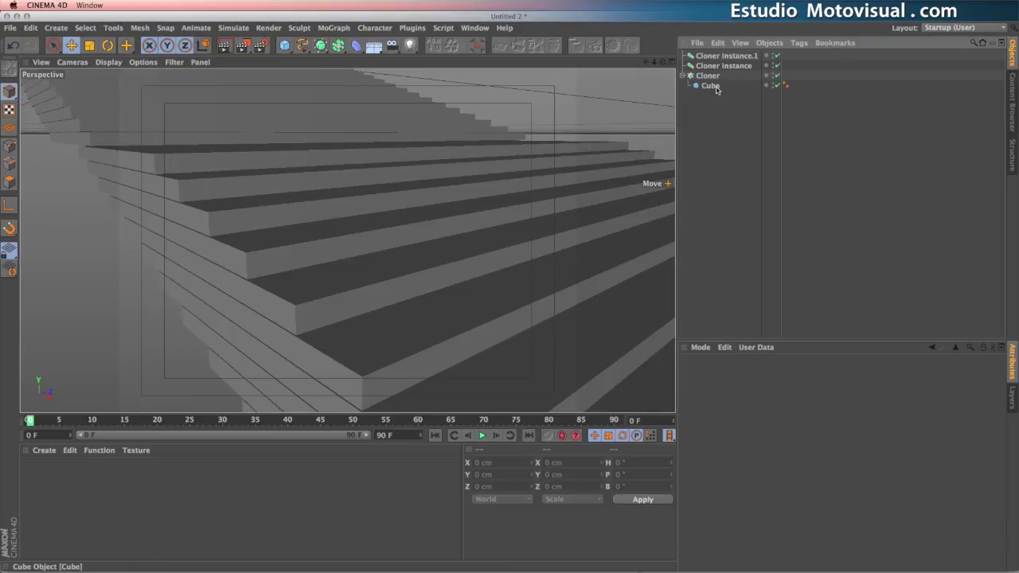
left_click(711, 85)
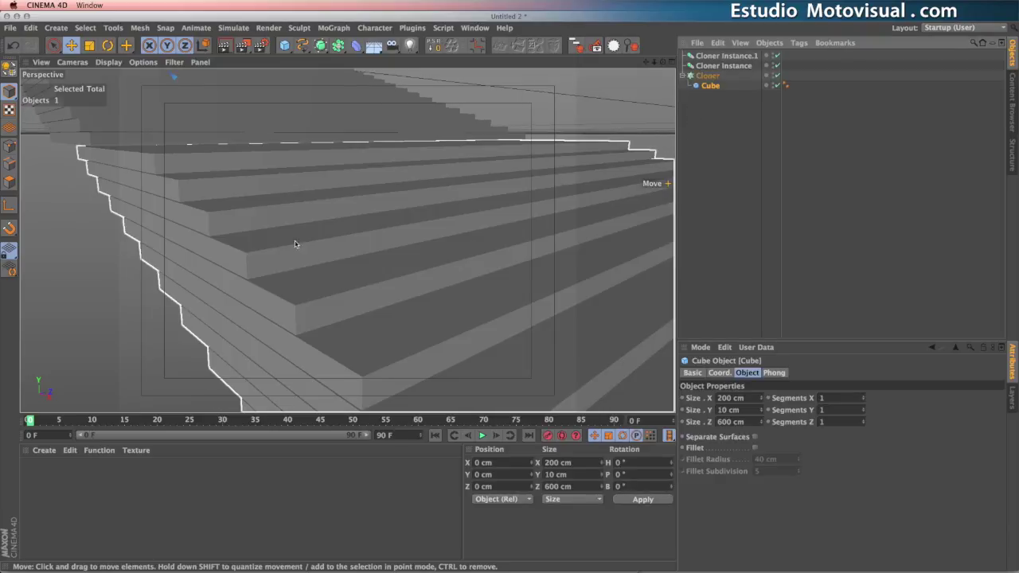
middle_click_drag(231, 238, 434, 368, "alt")
left_click_drag(434, 367, 366, 344, "alt")
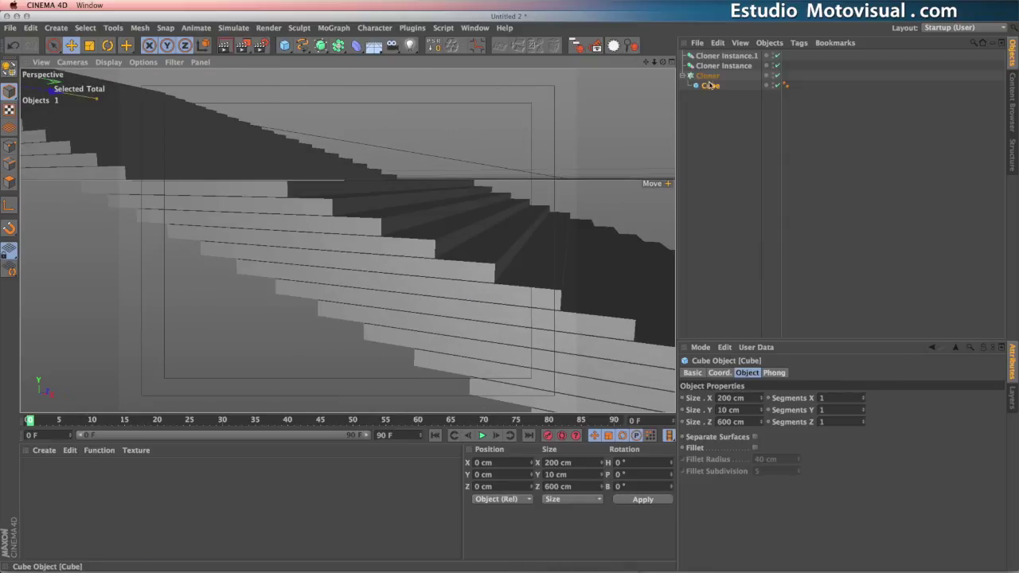
left_click(710, 86)
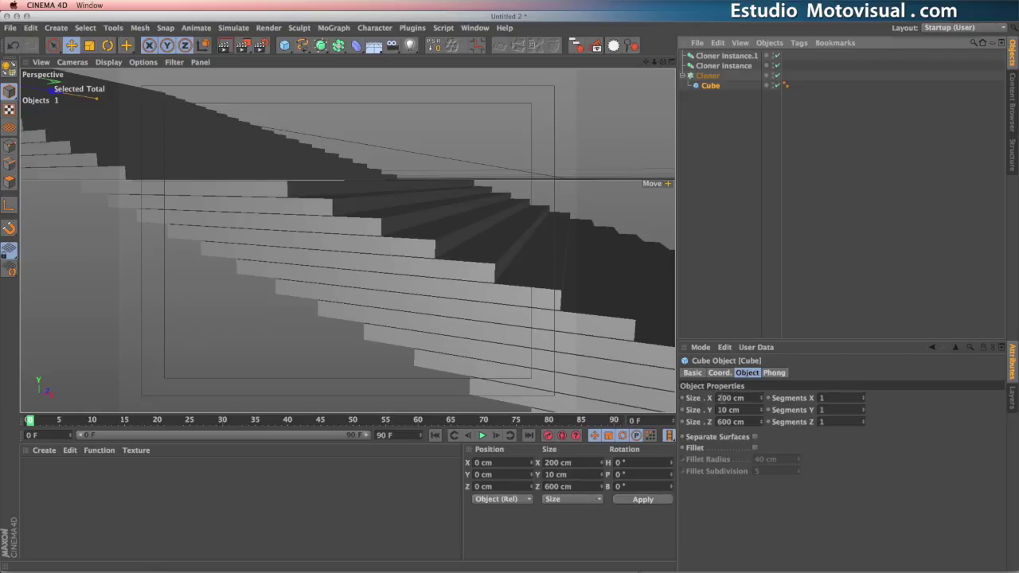
left_click(720, 398)
type("600")
key("Return")
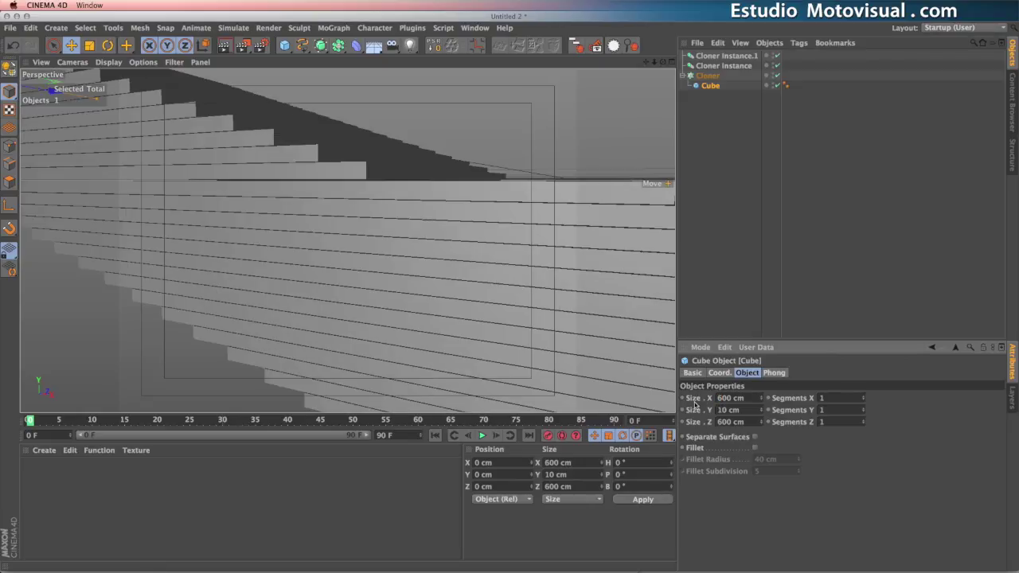
Move the first Cloner Instance along X to about 960 cm to follow on from the lengthened original flight.
right_click_drag(367, 319, 196, 298, "alt")
left_click_drag(317, 324, 348, 239, "alt")
right_click_drag(343, 334, 275, 328, "alt")
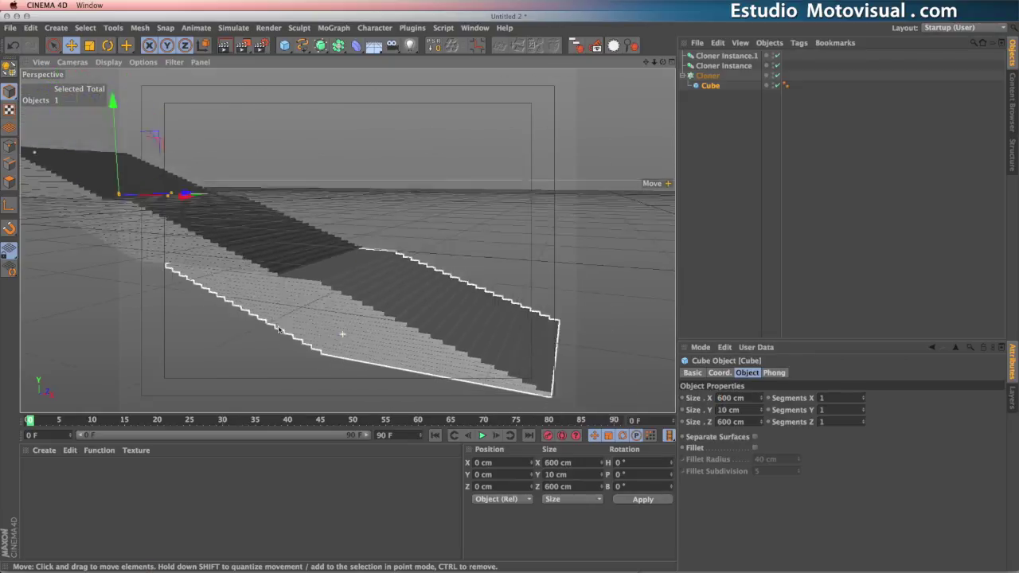
left_click_drag(275, 326, 395, 309, "alt")
left_click(717, 66)
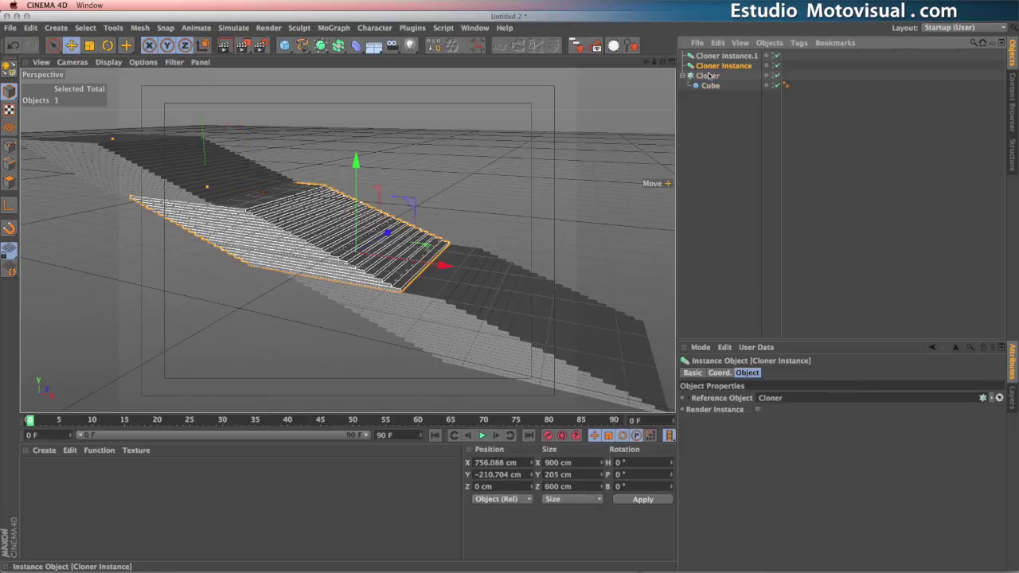
left_click_drag(444, 265, 495, 272)
middle_click_drag(231, 226, 245, 236, "alt")
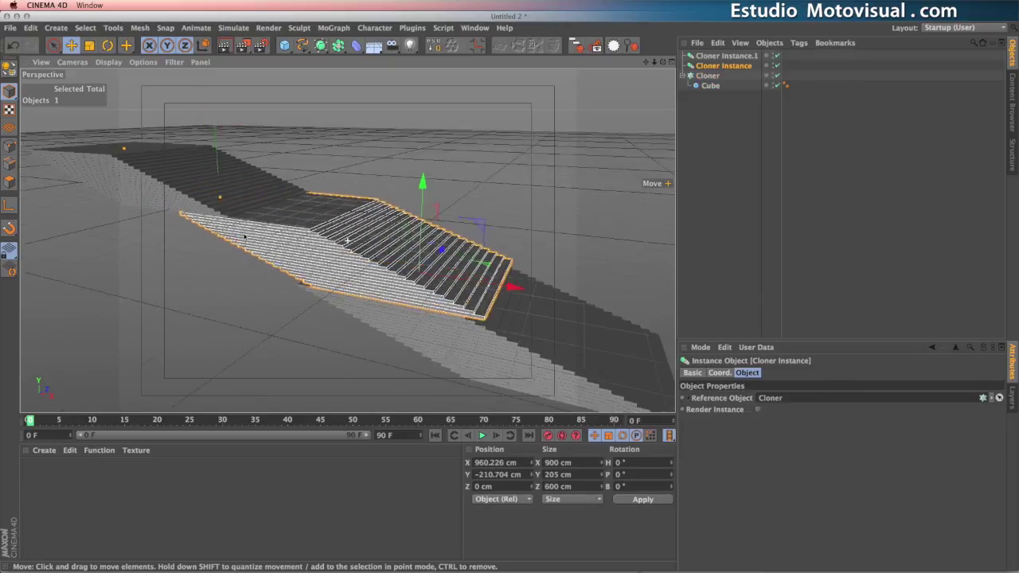
left_click_drag(245, 236, 247, 273, "alt")
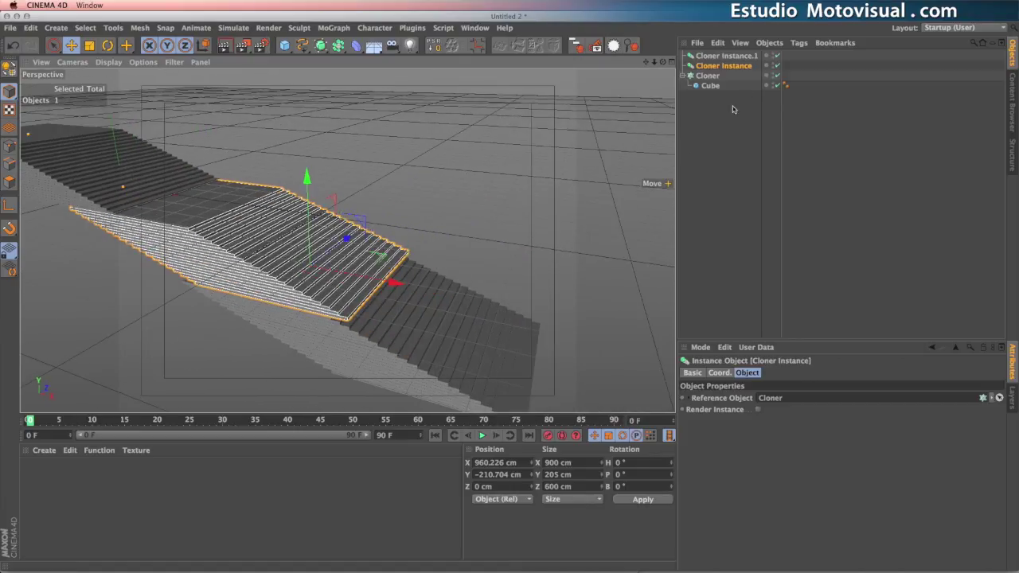
Move Cloner Instance.1 along X to about 1846 cm so it continues from the middle flight.
left_click(725, 56)
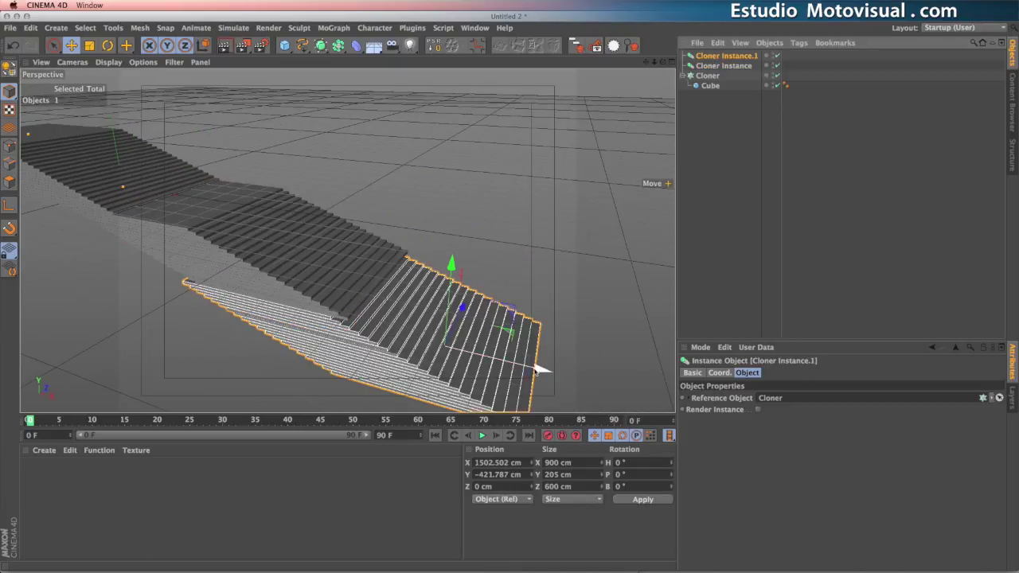
left_click_drag(536, 367, 562, 352)
middle_click_drag(563, 353, 567, 323, "alt")
right_click_drag(566, 324, 531, 336, "alt")
left_click_drag(530, 337, 433, 318, "alt")
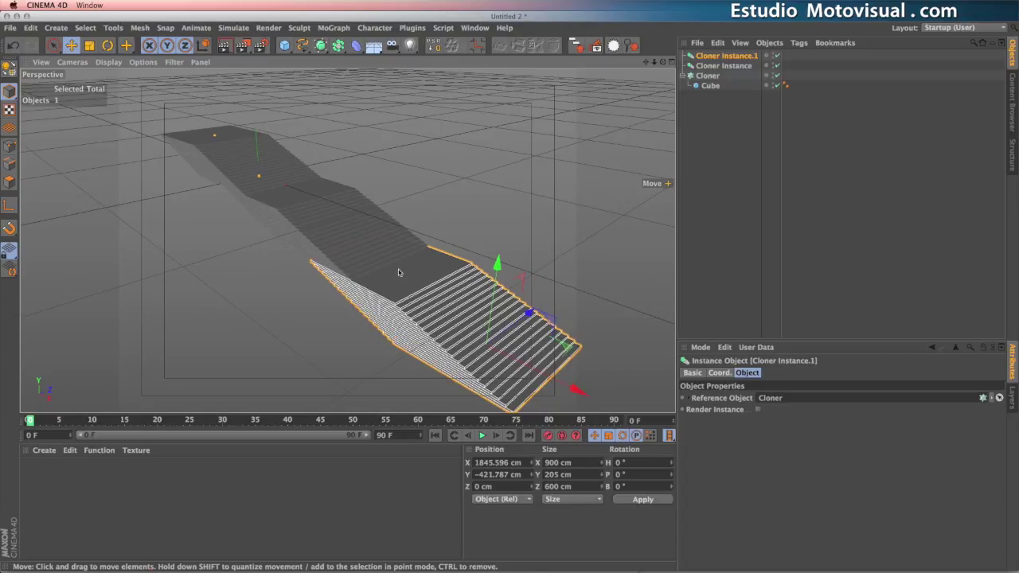
middle_click_drag(275, 263, 280, 316, "alt")
right_click_drag(281, 316, 358, 295, "alt")
middle_click_drag(358, 296, 350, 297, "alt")
left_click_drag(387, 320, 450, 282, "alt")
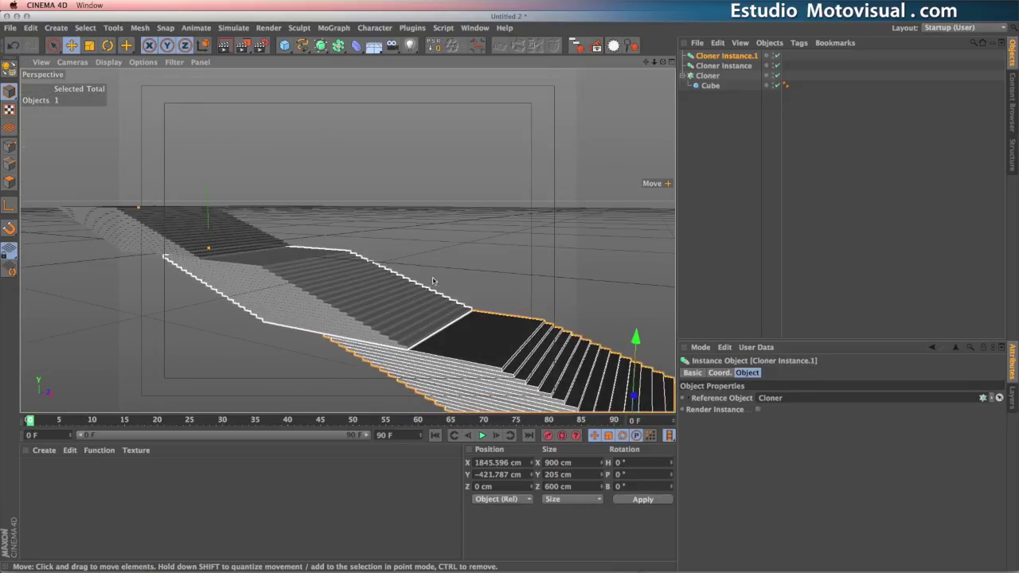
middle_click_drag(451, 282, 415, 251, "alt")
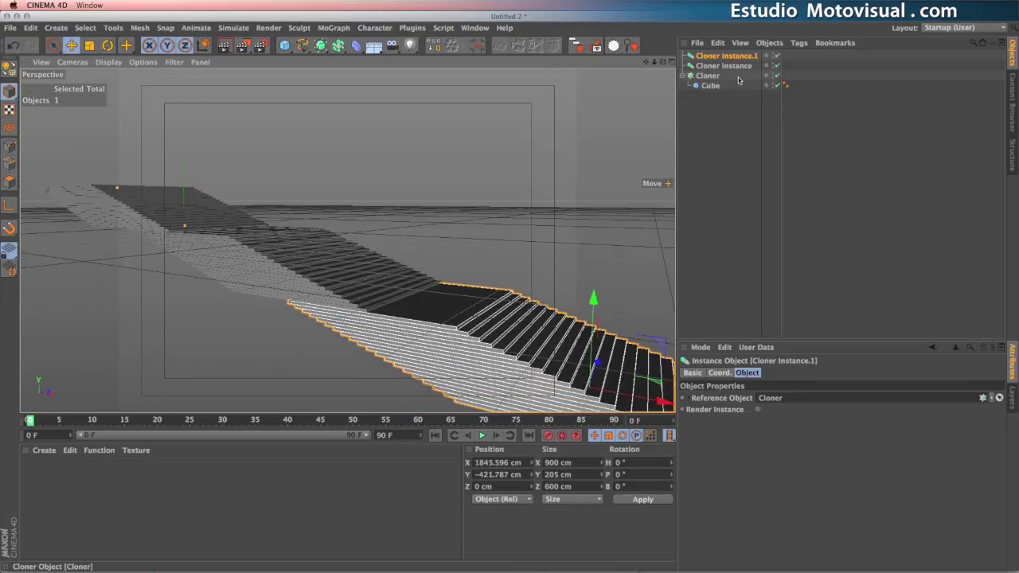
Group the Cloner and its two instances under a null and rename the group Stairs.
left_click(683, 77)
left_click_drag(723, 97, 690, 53)
left_click(769, 43)
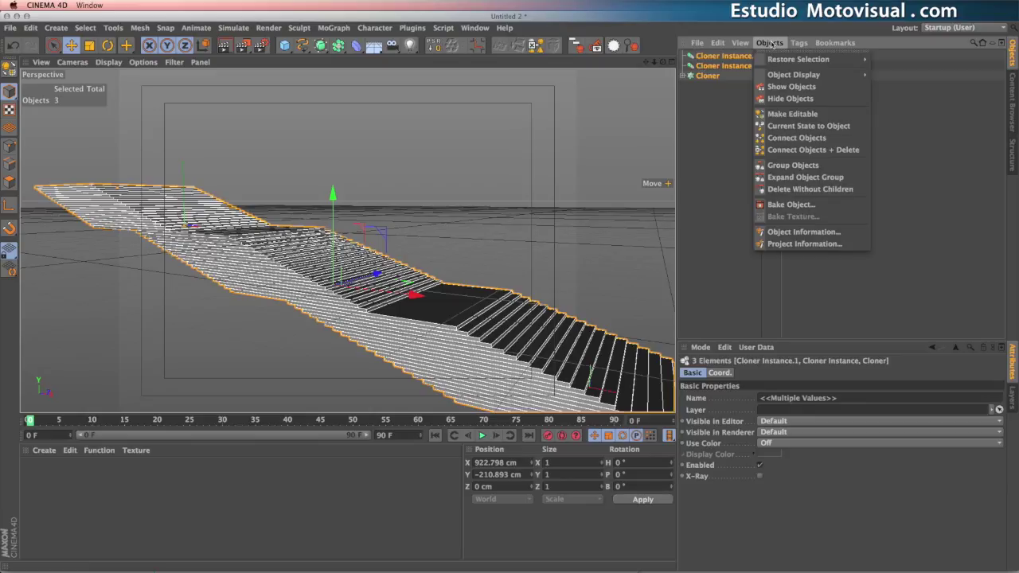
left_click(790, 165)
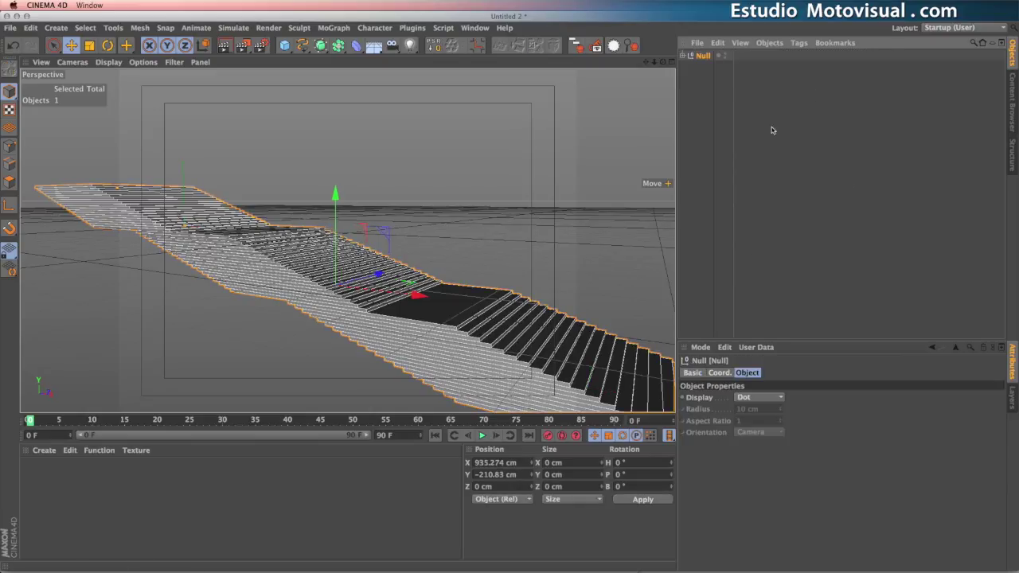
double_click(704, 57)
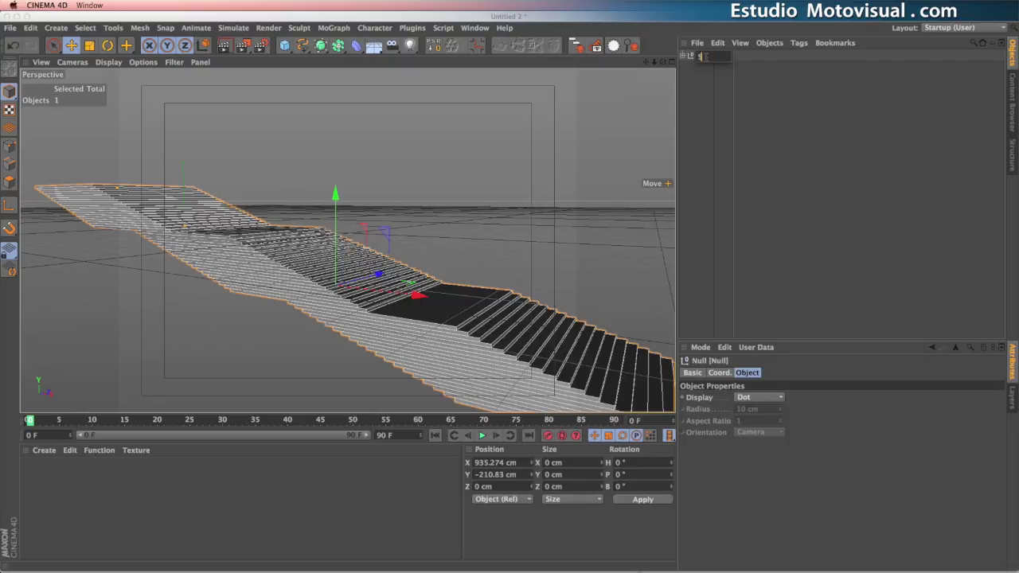
type("Stairs")
key("Return")
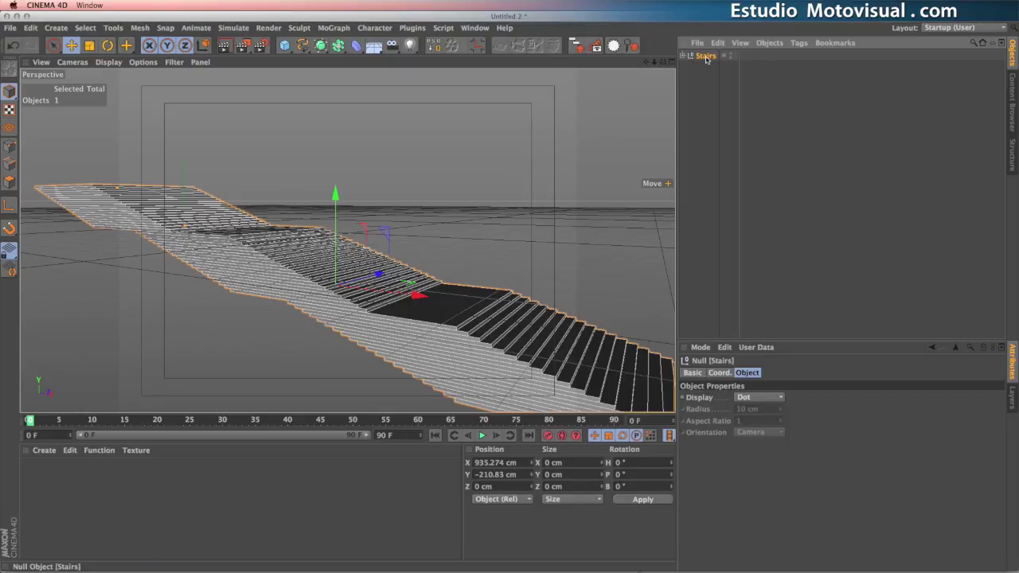
Switch to a maximised Front view showing the staircase in profile.
left_click_drag(351, 275, 402, 336, "alt")
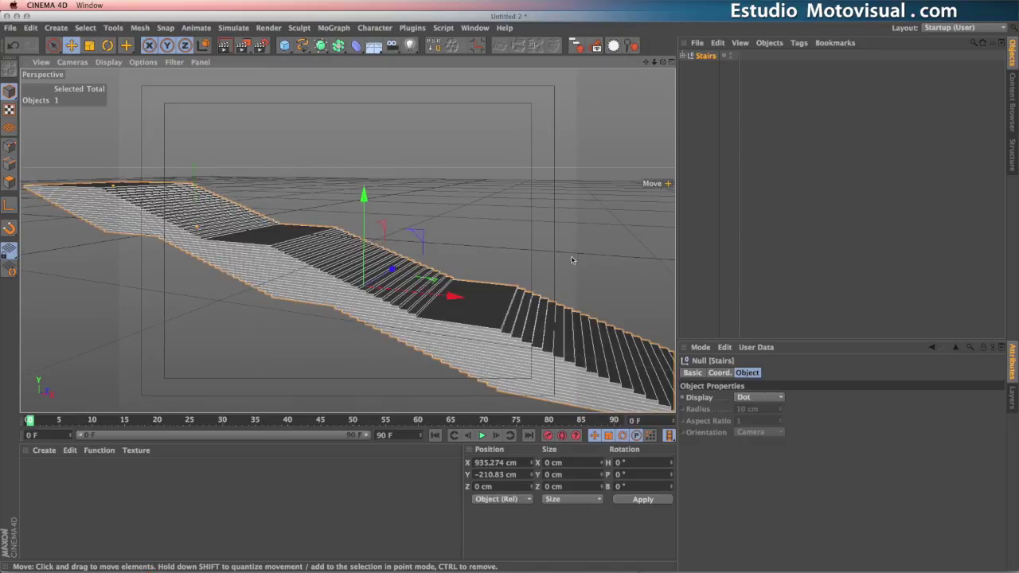
left_click(670, 64)
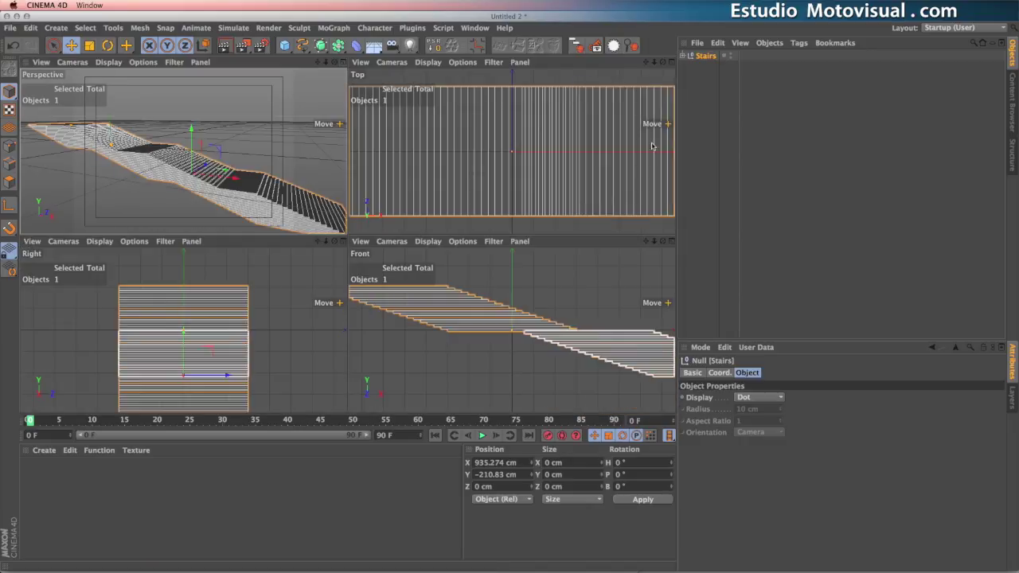
left_click(670, 242)
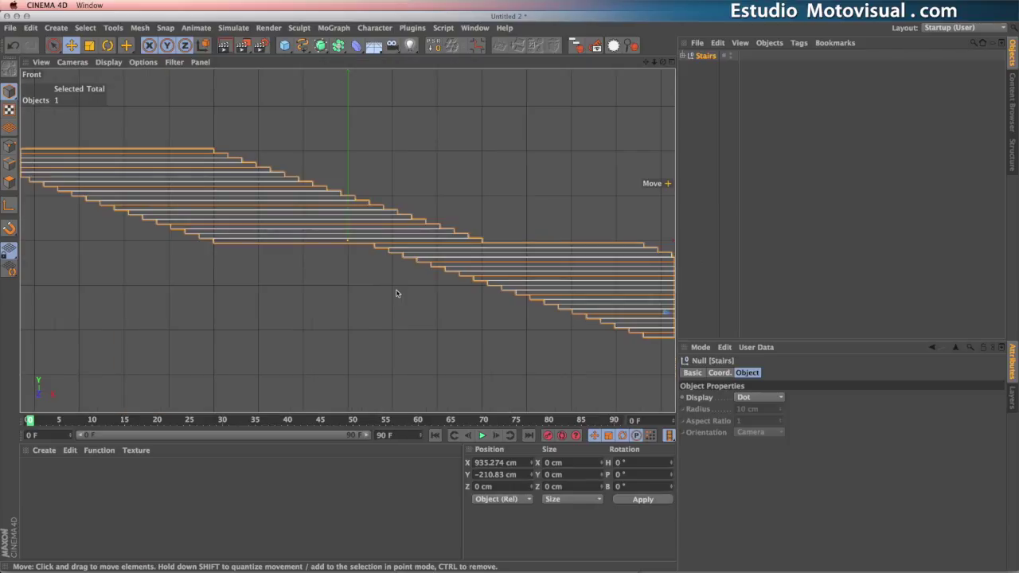
right_click_drag(397, 293, 334, 293, "alt")
middle_click_drag(334, 286, 215, 251, "alt")
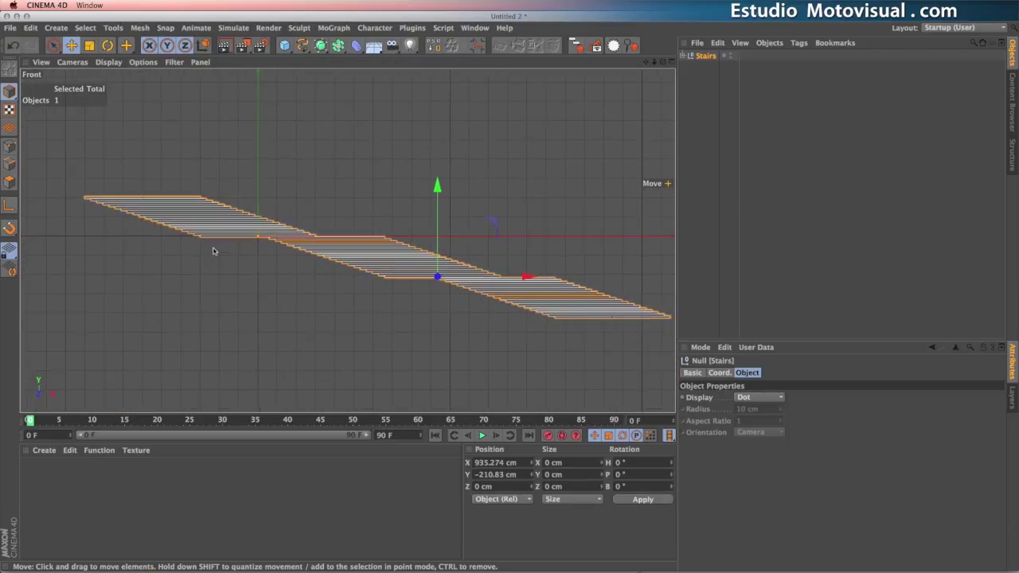
right_click_drag(106, 244, 181, 295, "alt")
middle_click_drag(182, 295, 178, 297, "alt")
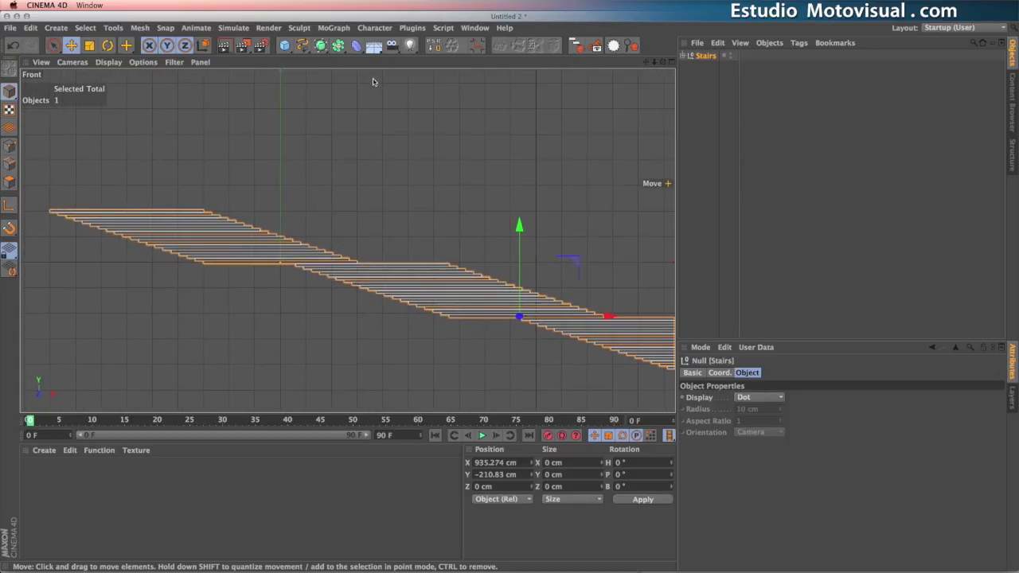
Start a Linear spline with its first point on the uppermost step, a little in from that step's front edge.
left_click(302, 46)
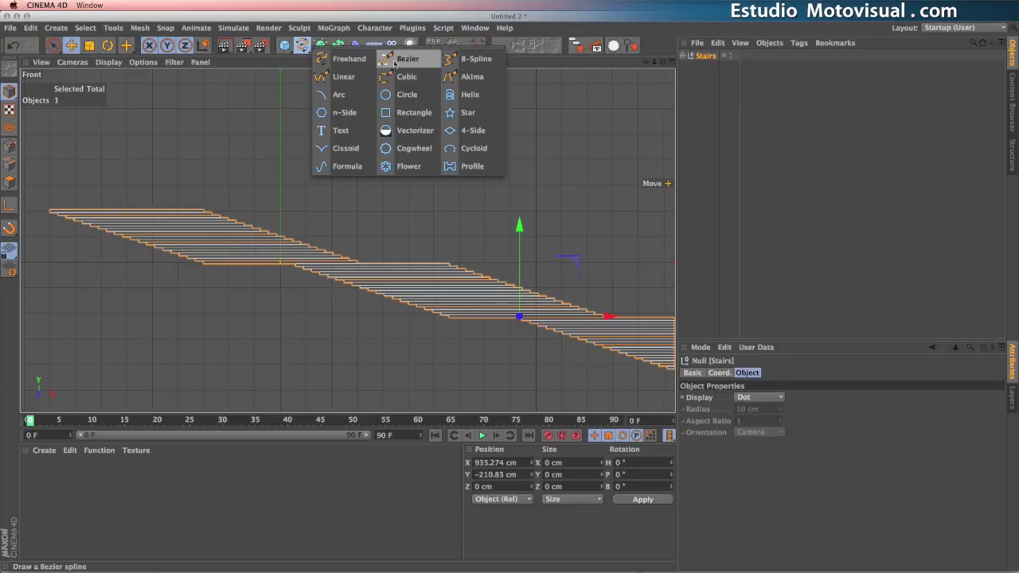
left_click(338, 78)
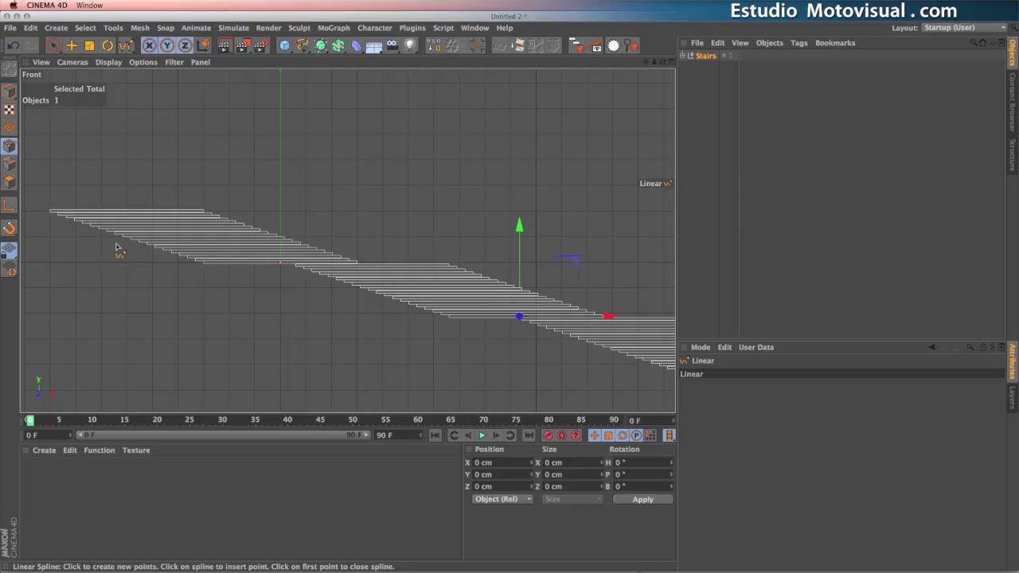
middle_click_drag(116, 248, 251, 287, "alt")
right_click_drag(176, 285, 248, 280, "alt")
middle_click_drag(252, 275, 165, 306, "alt")
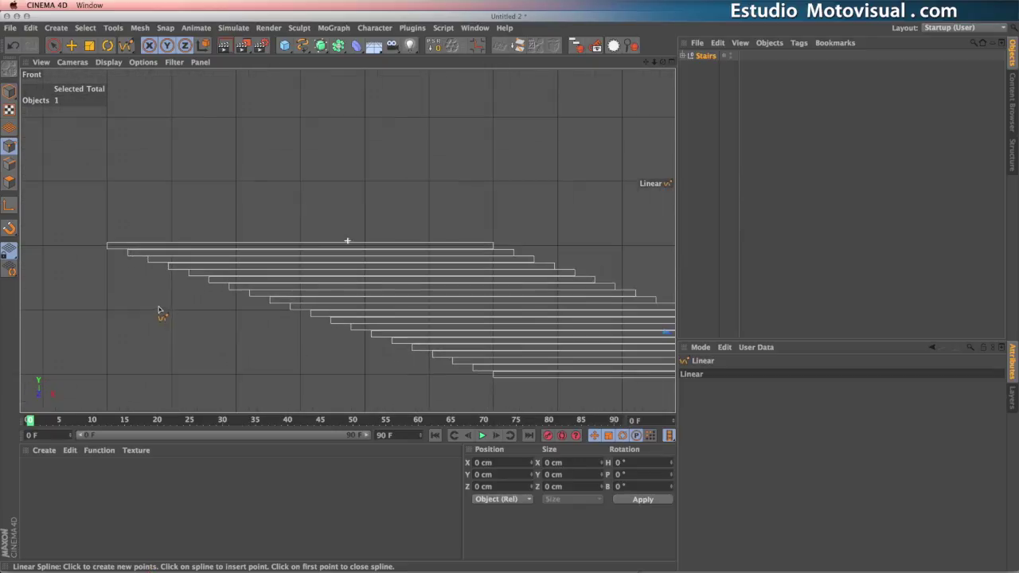
middle_click_drag(431, 291, 237, 275, "alt")
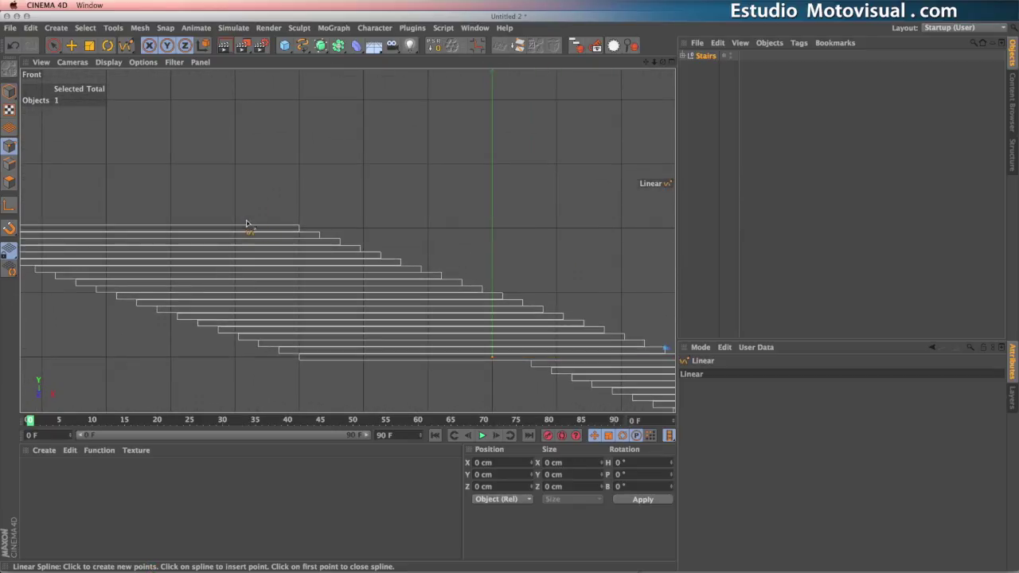
middle_click_drag(249, 228, 128, 276, "alt")
middle_click_drag(335, 269, 392, 260, "alt")
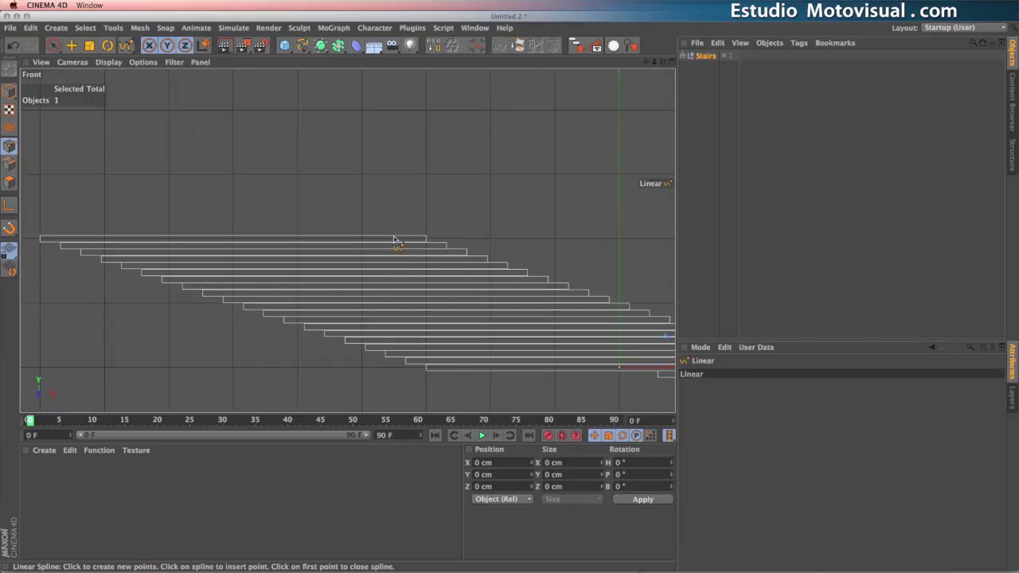
left_click(394, 238)
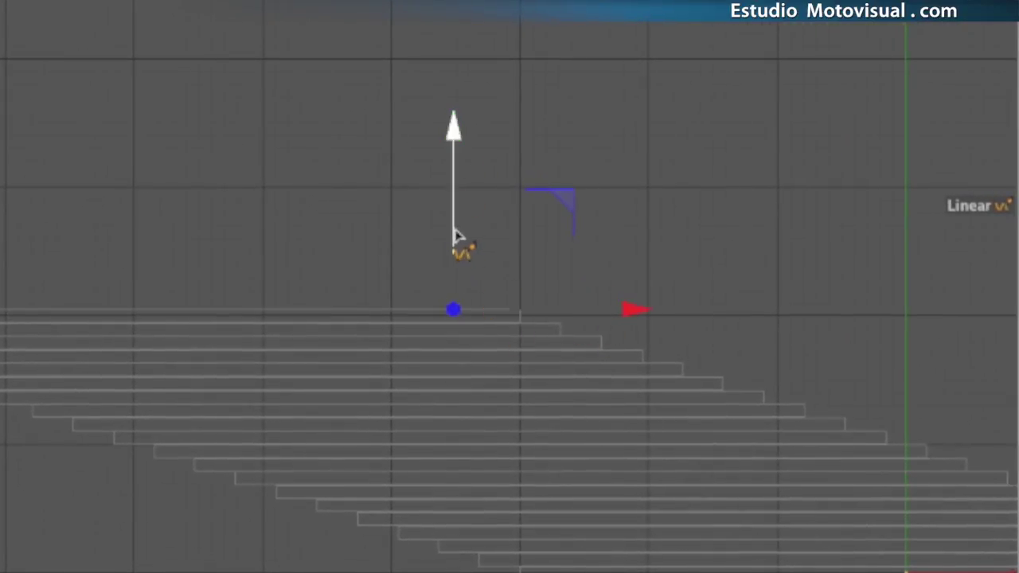
Hide the axis handles so they do not interfere with placing the spline points.
left_click_drag(454, 231, 461, 238)
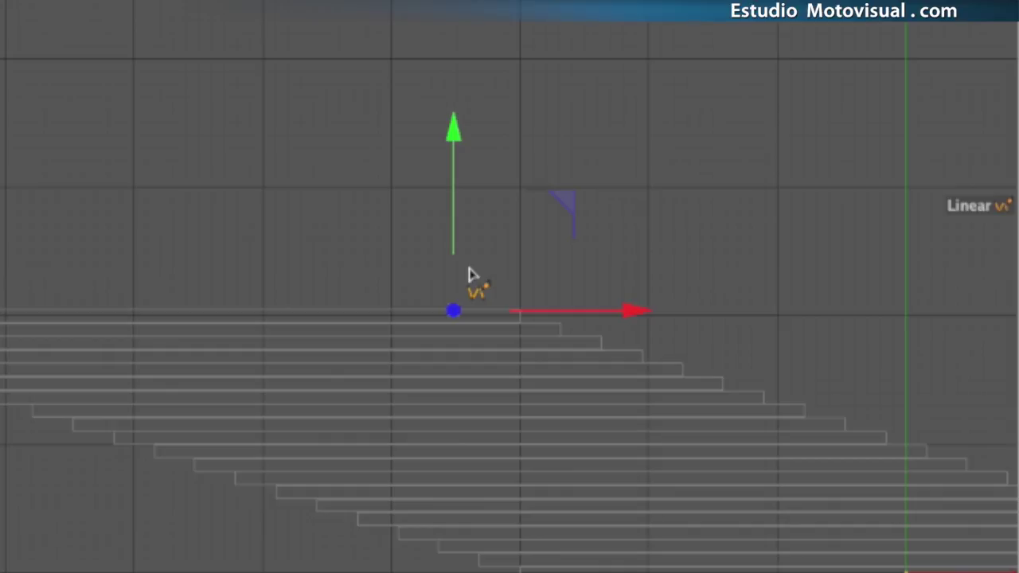
key("alt+d")
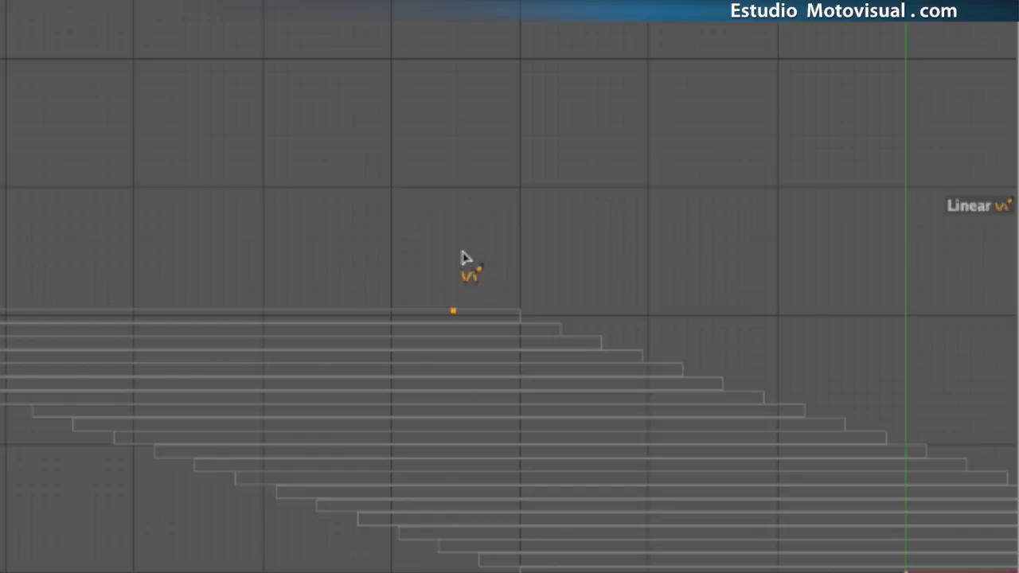
Add spline points at about X −351, Y 260 cm, X −280, Y 260 cm, and X 310, Y 59 cm down the first flight.
scroll(470, 263, "up", 3)
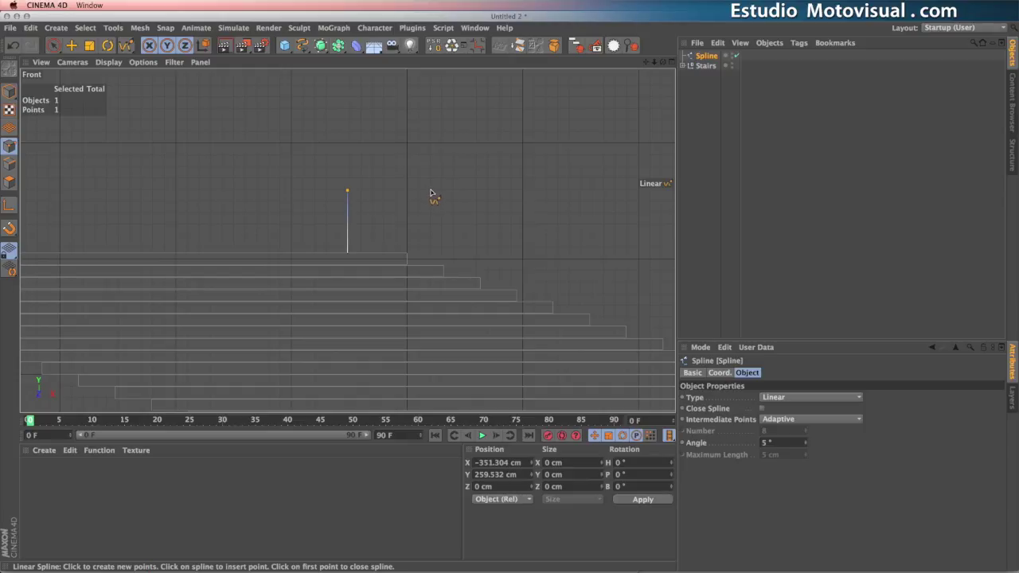
left_click(430, 191)
middle_click_drag(576, 318, 264, 182, "alt")
middle_click_drag(509, 294, 207, 279, "alt")
middle_click_drag(401, 334, 295, 304, "alt")
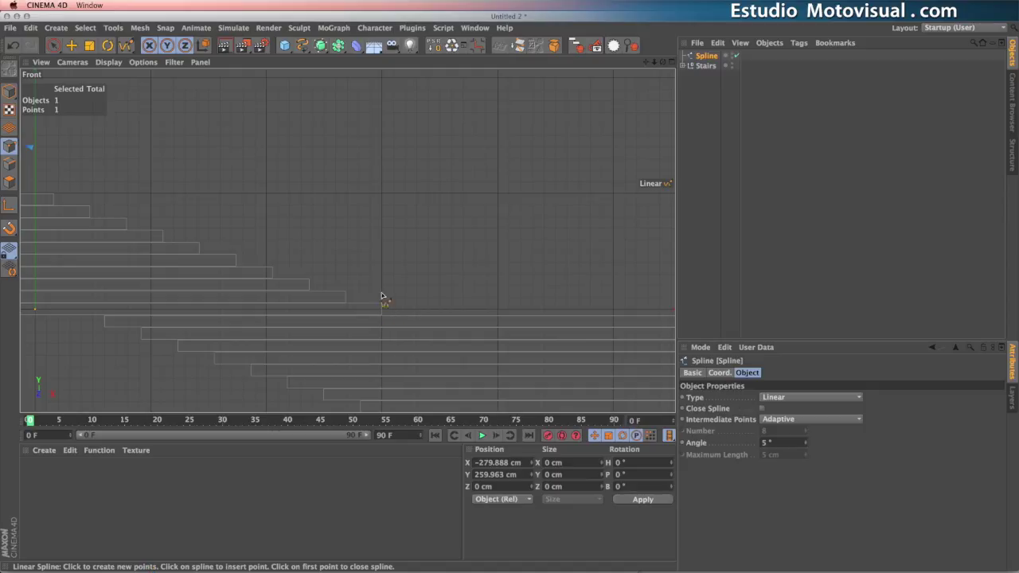
left_click(393, 242)
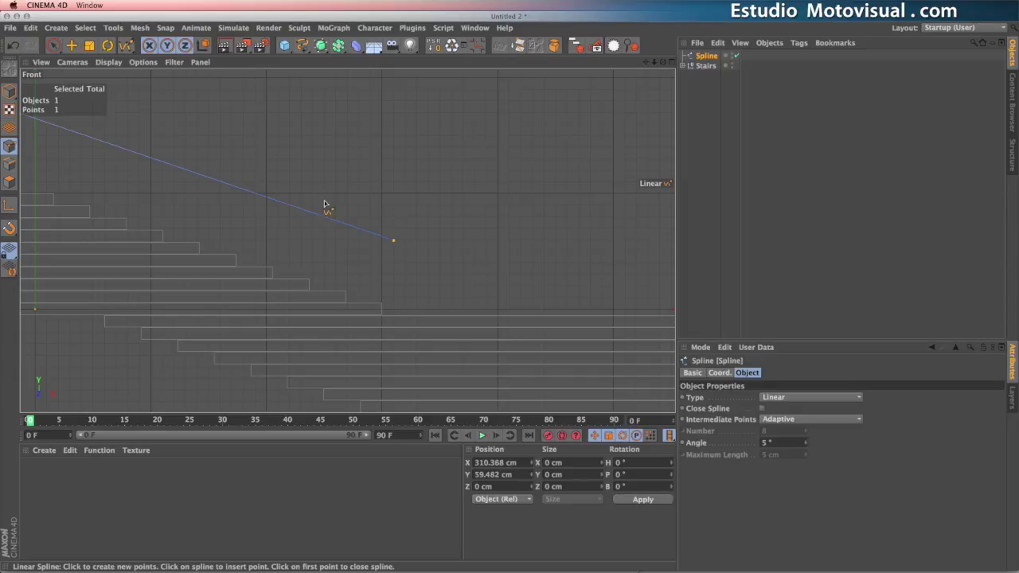
Extend the spline across the first landing to about X 670, Y 60 cm and down the middle flight to X 1280, Y −160 cm.
middle_click_drag(573, 278, 282, 252, "alt")
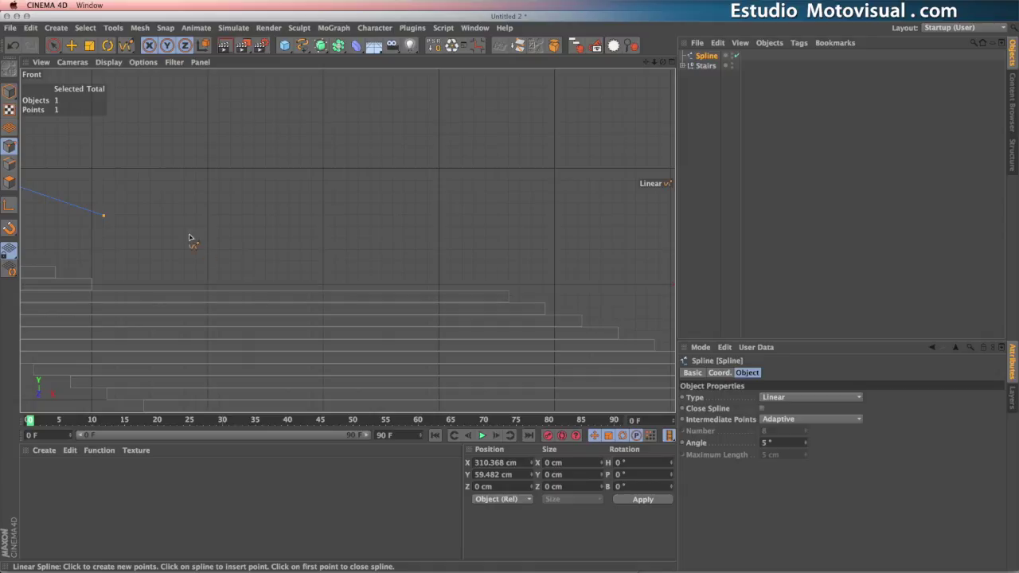
left_click(520, 216)
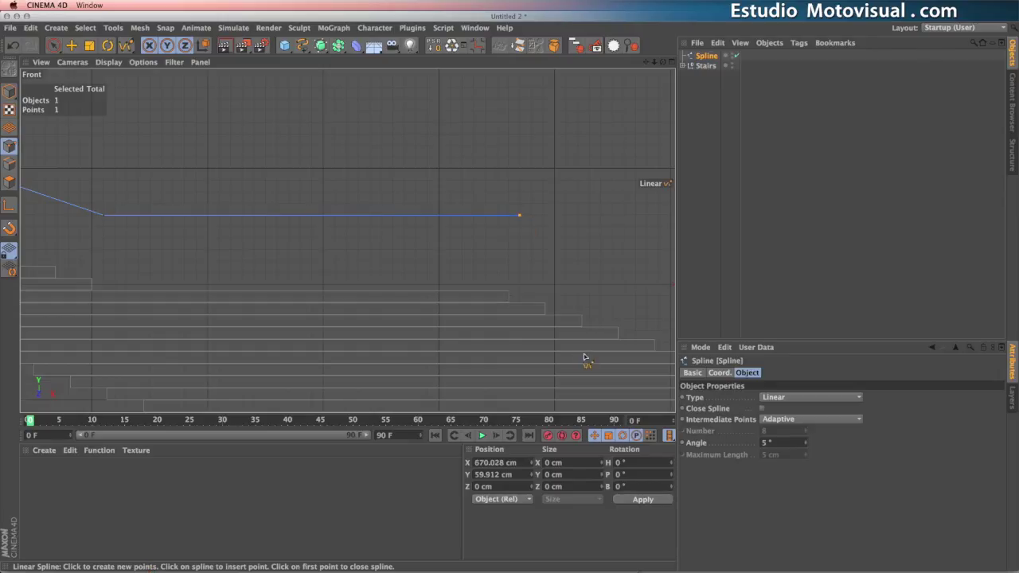
middle_click_drag(584, 355, 191, 256, "alt")
middle_click_drag(382, 350, 163, 319, "alt")
middle_click_drag(342, 377, 266, 347, "alt")
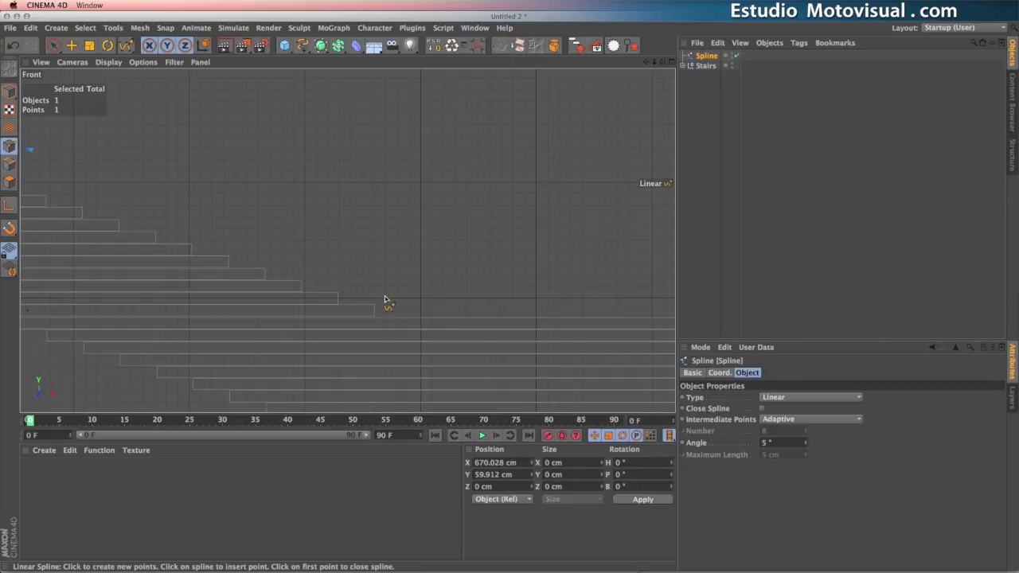
left_click(399, 255)
Extend the spline across the second landing to about X 1560, Y −161 cm and down the last flight to X 2169, Y −370 cm.
middle_click_drag(562, 278, 252, 234, "alt")
middle_click_drag(329, 306, 416, 266, "alt")
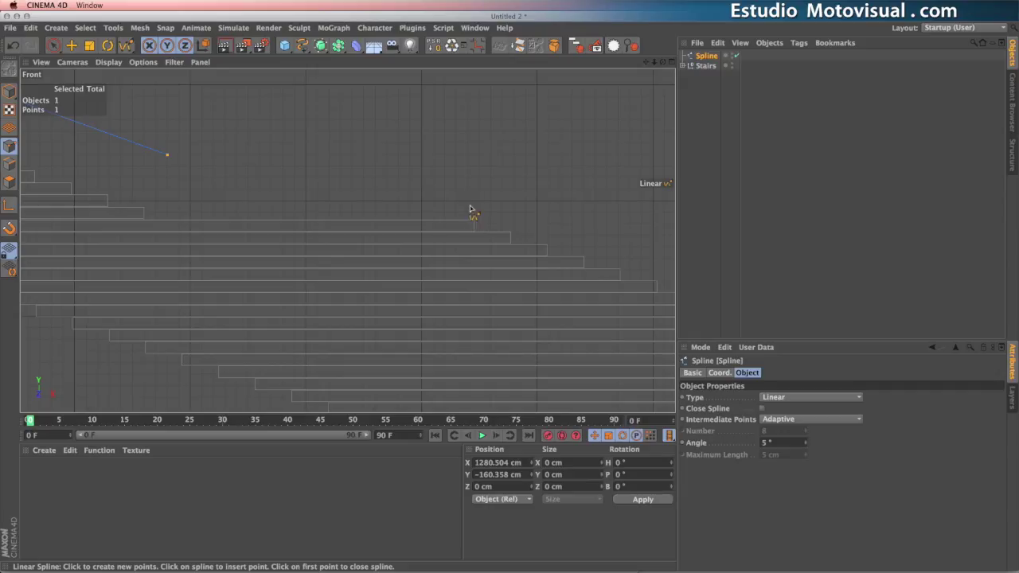
left_click(491, 156)
middle_click_drag(583, 350, 259, 278, "alt")
middle_click_drag(481, 341, 248, 315, "alt")
middle_click_drag(402, 356, 260, 315, "alt")
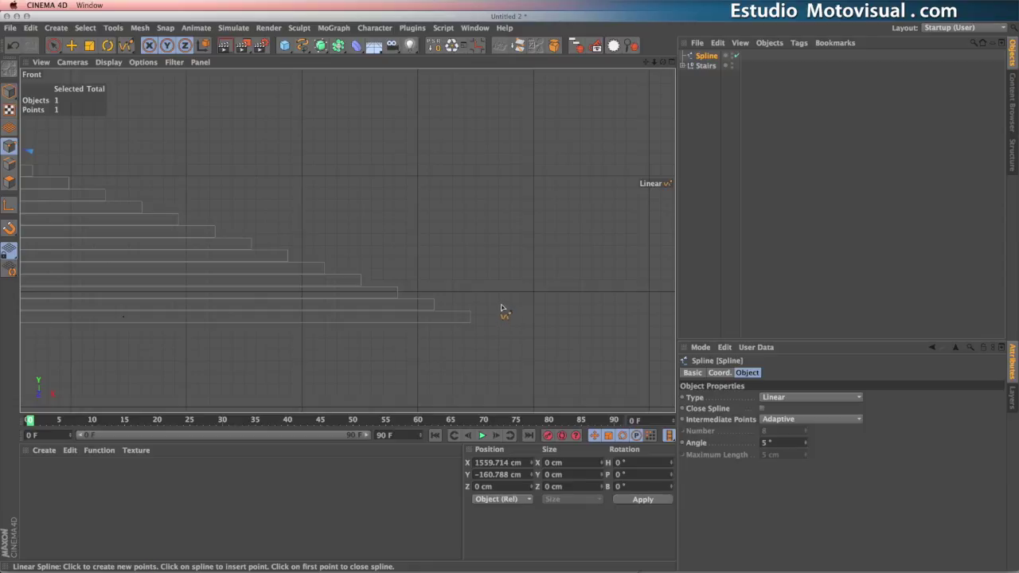
left_click(498, 258)
Examine the spline along the staircase from its lower end back to the upright segment above the uppermost step.
right_click_drag(264, 278, 218, 284, "alt")
middle_click_drag(218, 284, 466, 329, "alt")
right_click_drag(467, 329, 434, 323, "alt")
middle_click_drag(334, 312, 528, 329, "alt")
mouse_move(229, 261)
middle_mouse_down("alt")
mouse_move(561, 340)
mouse_move(423, 295)
mouse_move(487, 301)
middle_mouse_up("alt")
middle_click_drag(191, 237, 293, 272, "alt")
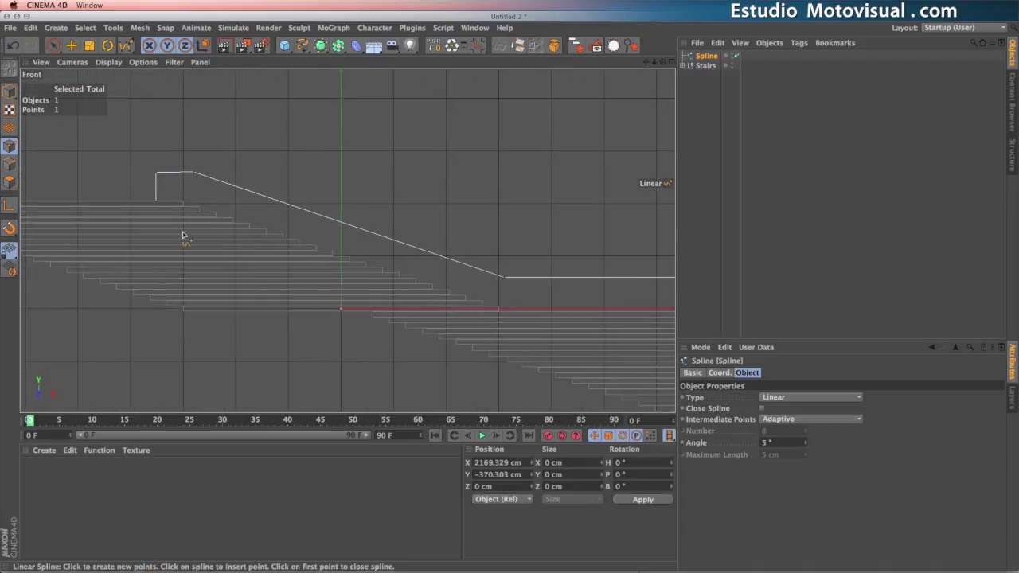
right_click_drag(139, 205, 206, 205, "alt")
middle_click_drag(203, 204, 287, 256, "alt")
right_click_drag(225, 260, 301, 271, "alt")
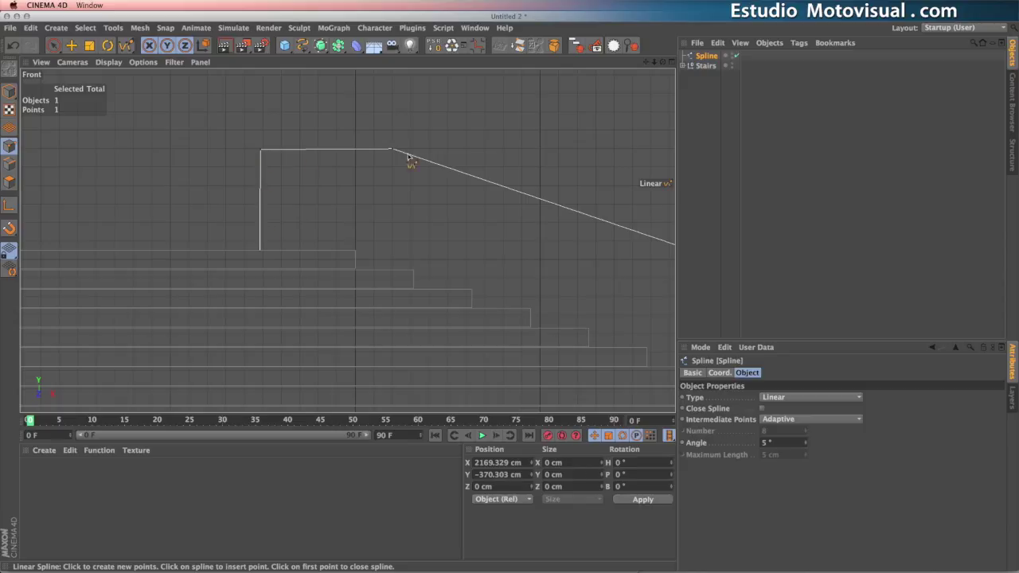
middle_click_drag(276, 245, 254, 227, "alt")
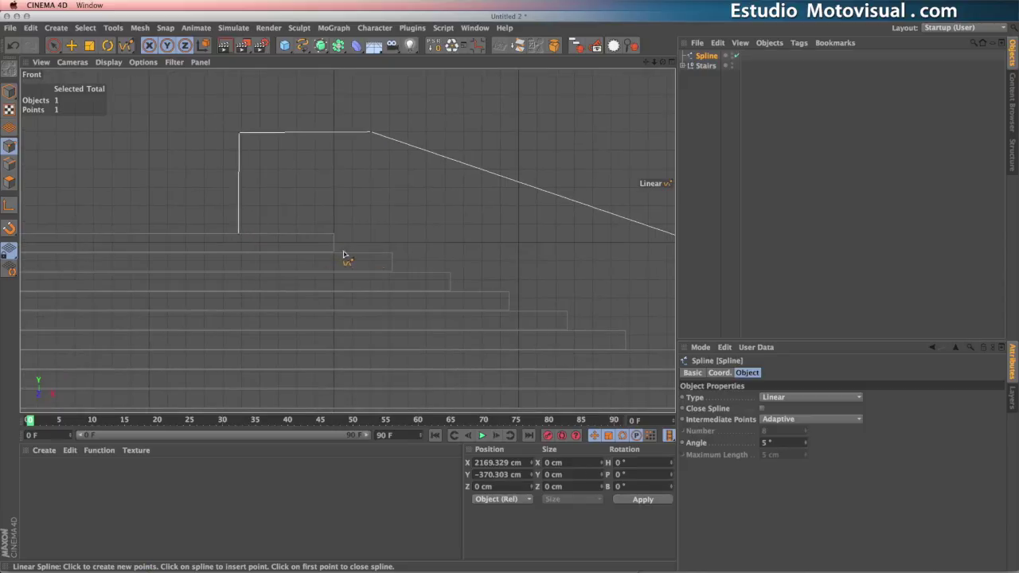
middle_click_drag(337, 252, 305, 247, "alt")
right_click_drag(404, 234, 357, 250, "alt")
Create a Circle spline and set its radius to 5 cm.
left_click(301, 47)
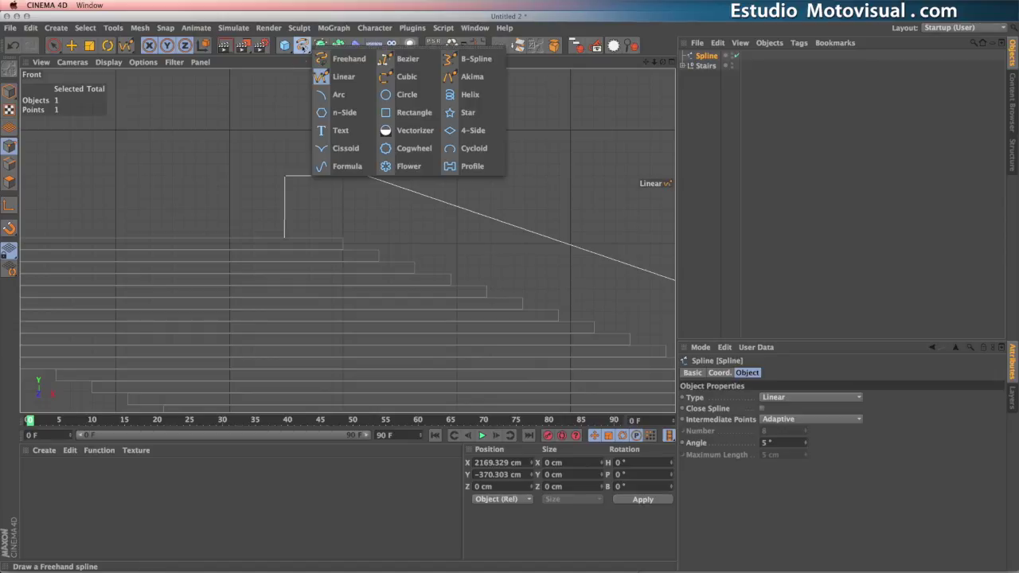
left_click(388, 97)
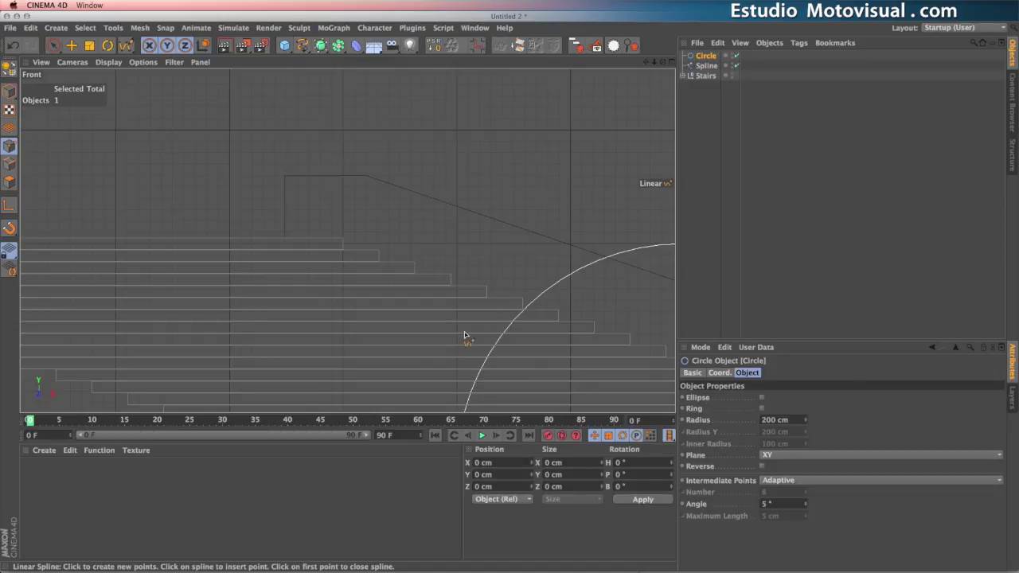
right_click_drag(471, 330, 352, 319, "alt")
right_click_drag(347, 241, 345, 310, "alt")
middle_click_drag(345, 309, 293, 284, "alt")
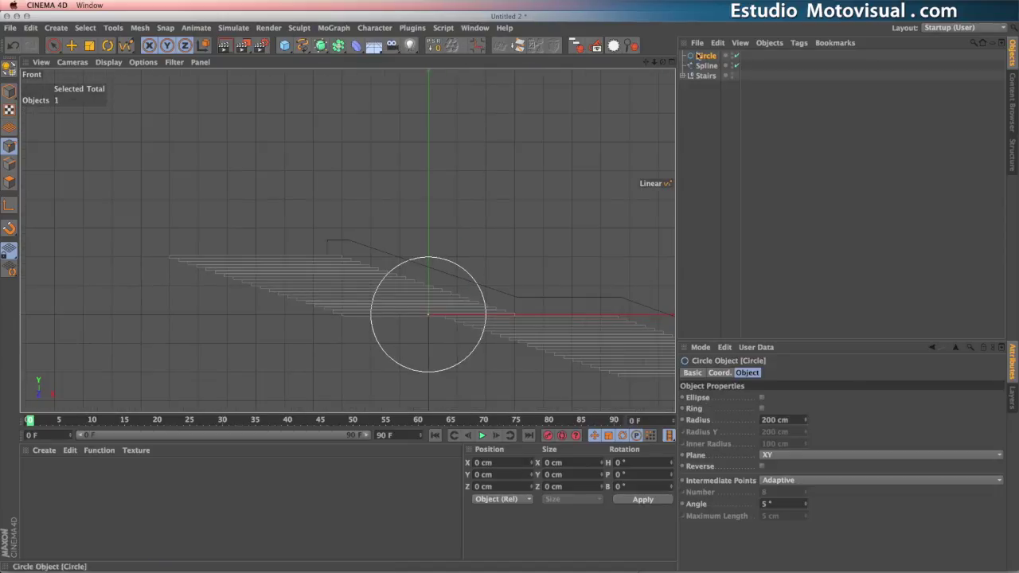
left_click(774, 419)
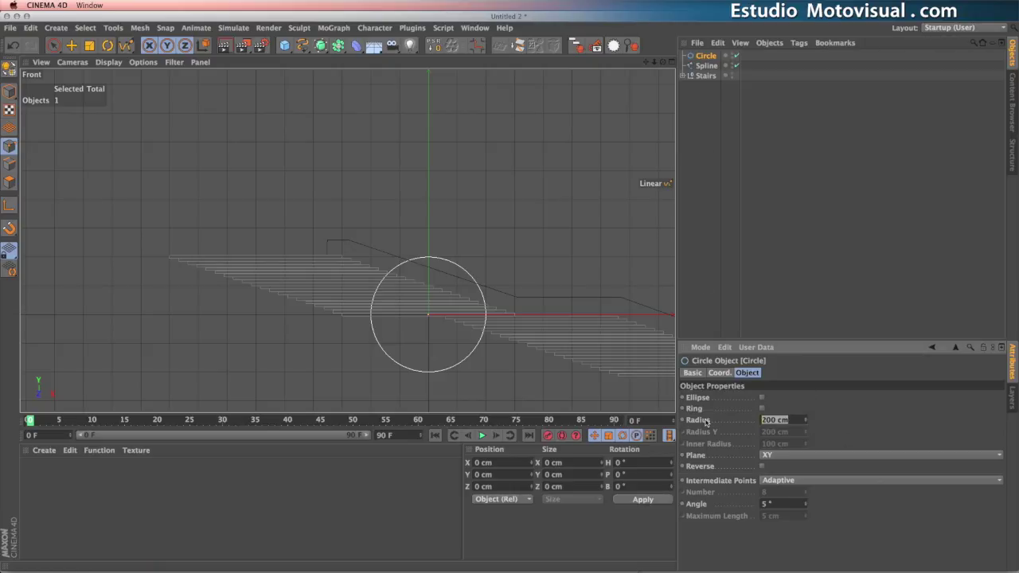
type("5")
key("Return")
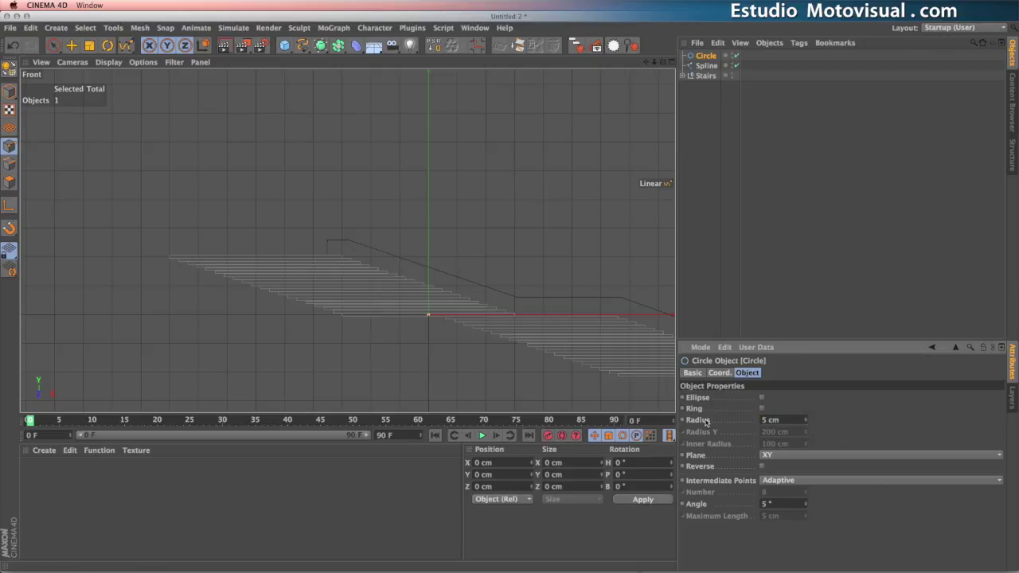
Create a Sweep NURBS and place the Circle and the staircase Spline inside it, with the Circle first.
right_click_drag(419, 337, 467, 313, "alt")
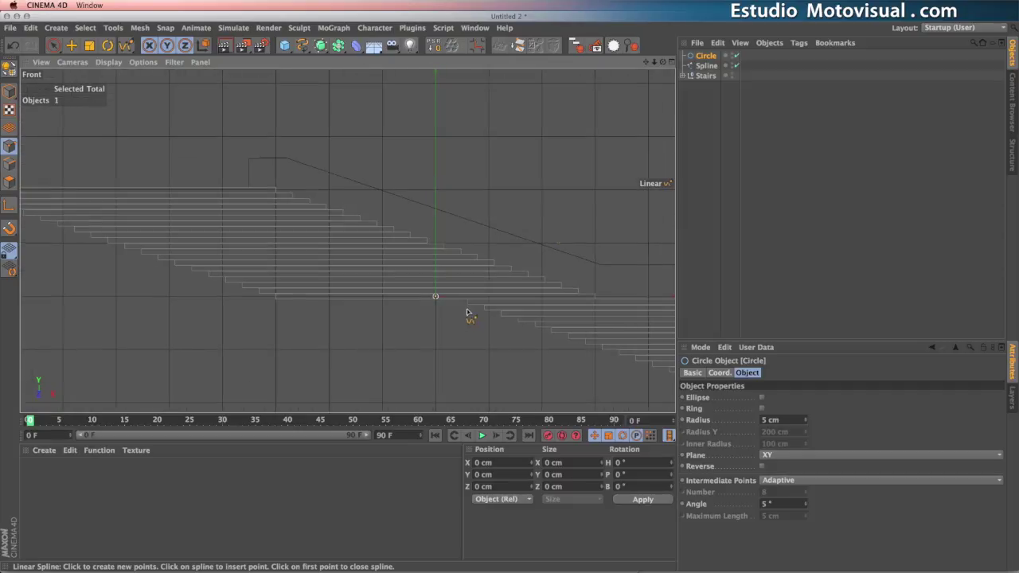
left_click(706, 65)
left_click(706, 56)
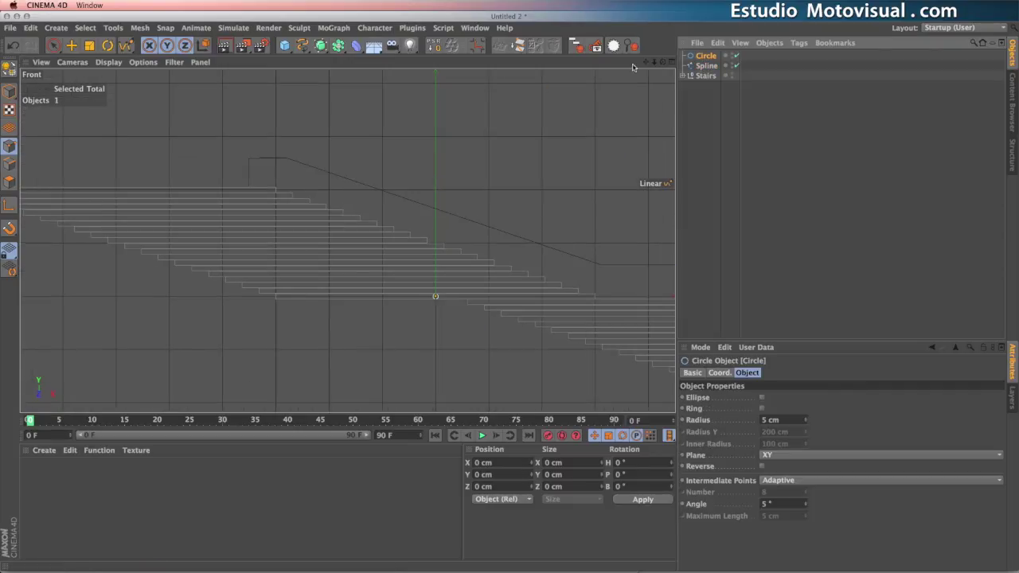
left_click_drag(320, 45, 380, 95)
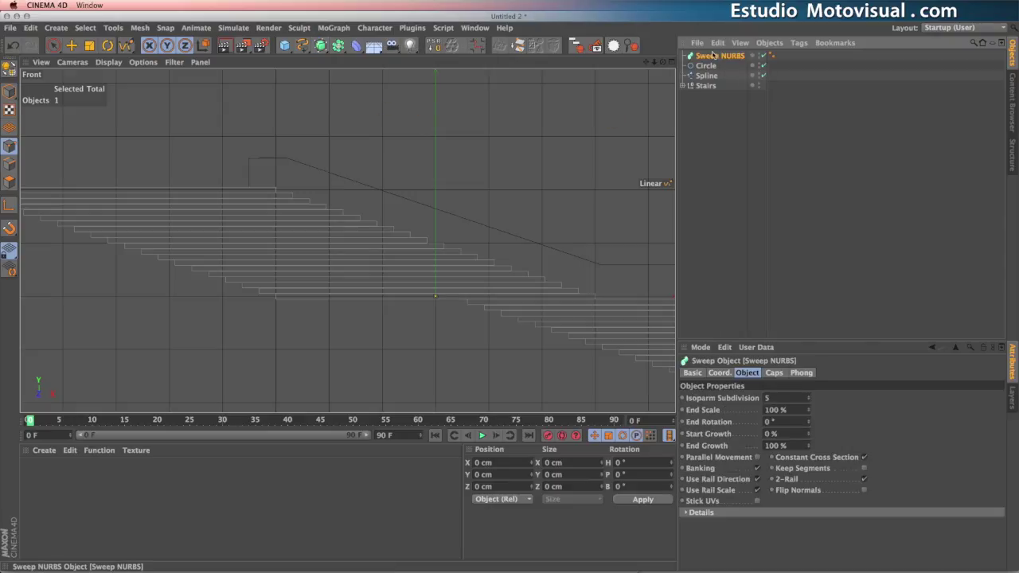
left_click(707, 65)
left_click(707, 75, "shift")
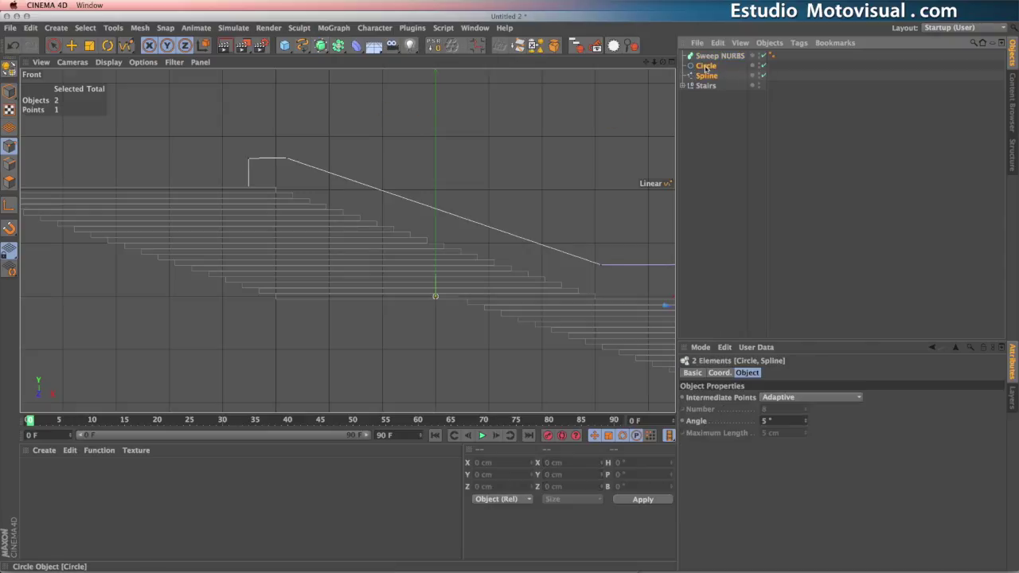
left_click_drag(722, 70, 720, 58)
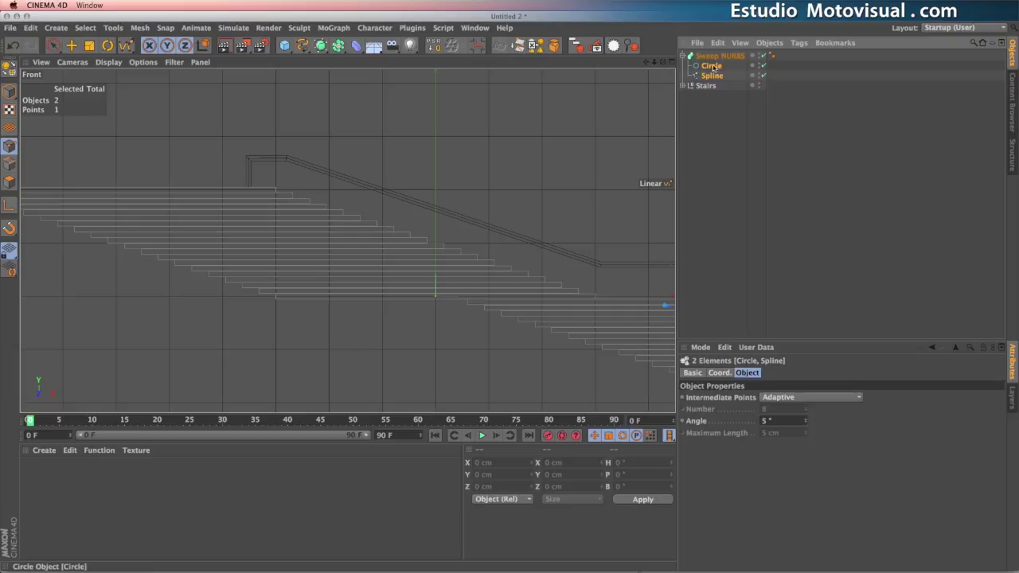
Switch to a maximised Perspective view of the handrail and check the Circle's Plane options, keeping XY.
left_click(667, 63)
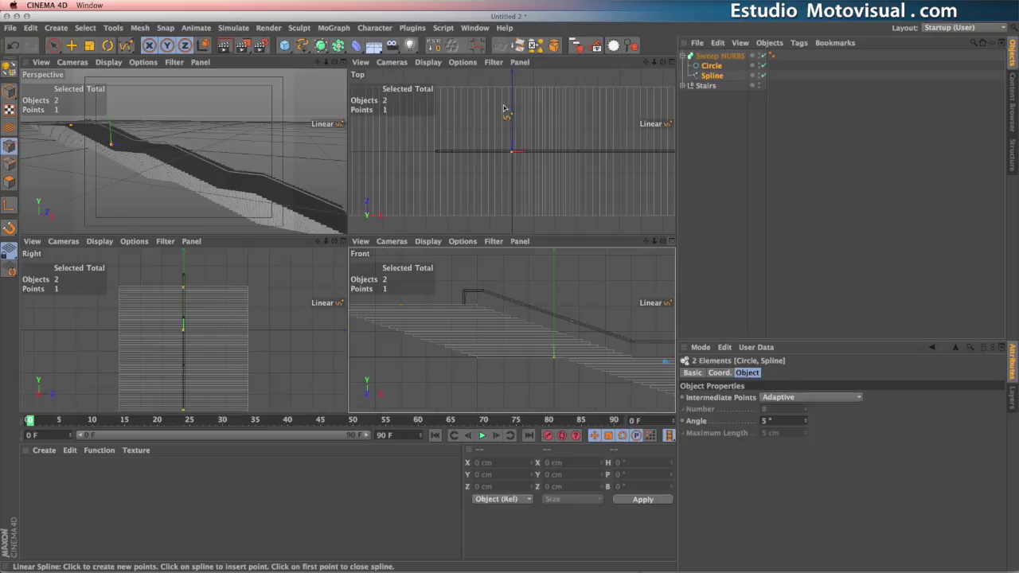
left_click(342, 63)
left_click_drag(374, 306, 406, 277, "alt")
left_click(711, 65)
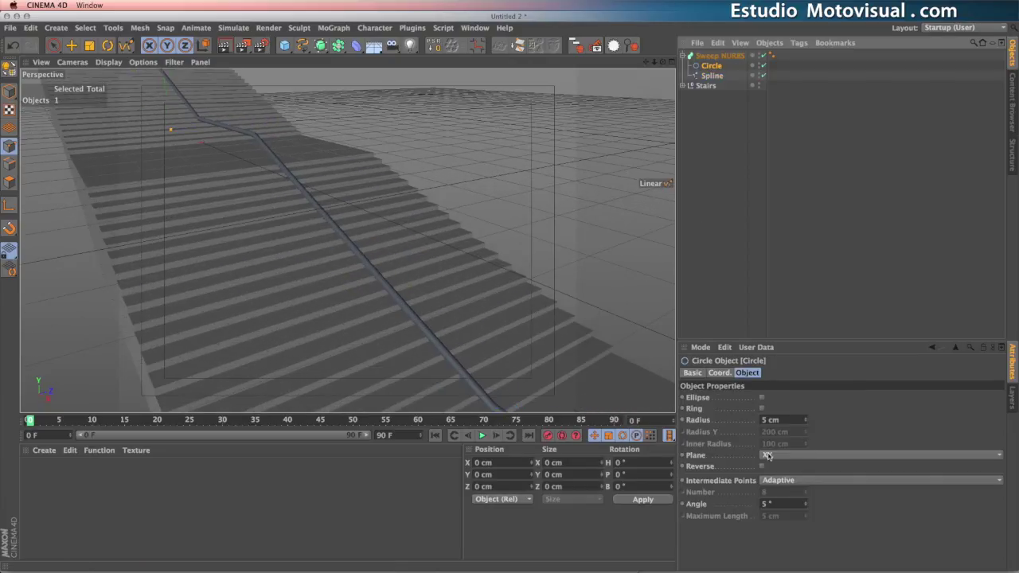
left_click(772, 456)
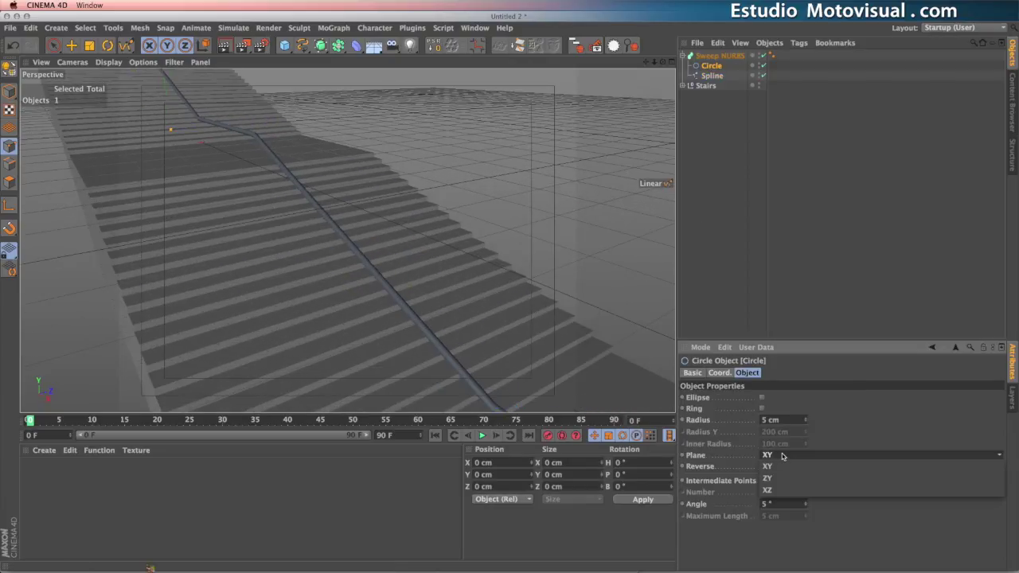
left_click(742, 457)
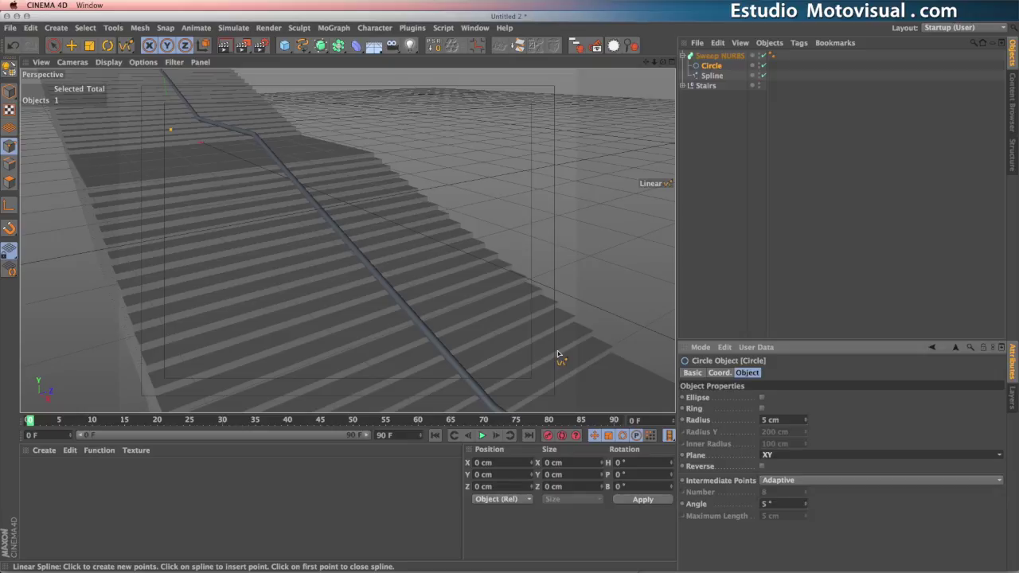
Examine the swept handrail's bends at the landing close up from several angles.
left_click_drag(299, 245, 377, 297, "alt")
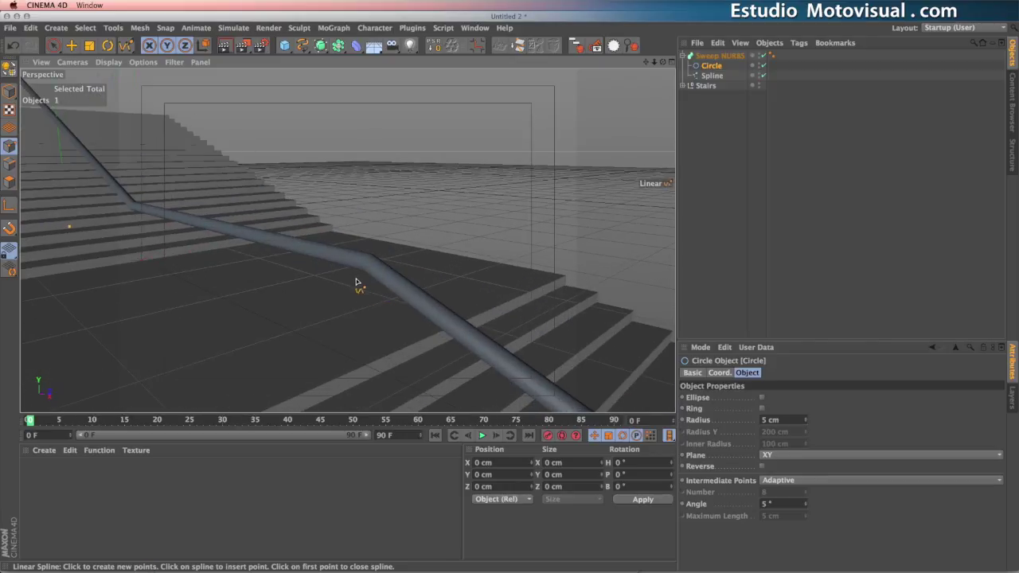
left_click_drag(323, 280, 354, 254, "alt")
right_click_drag(354, 251, 438, 256, "alt")
left_click_drag(388, 253, 419, 258, "alt")
right_click_drag(419, 259, 442, 261, "alt")
left_click_drag(442, 263, 288, 258, "alt")
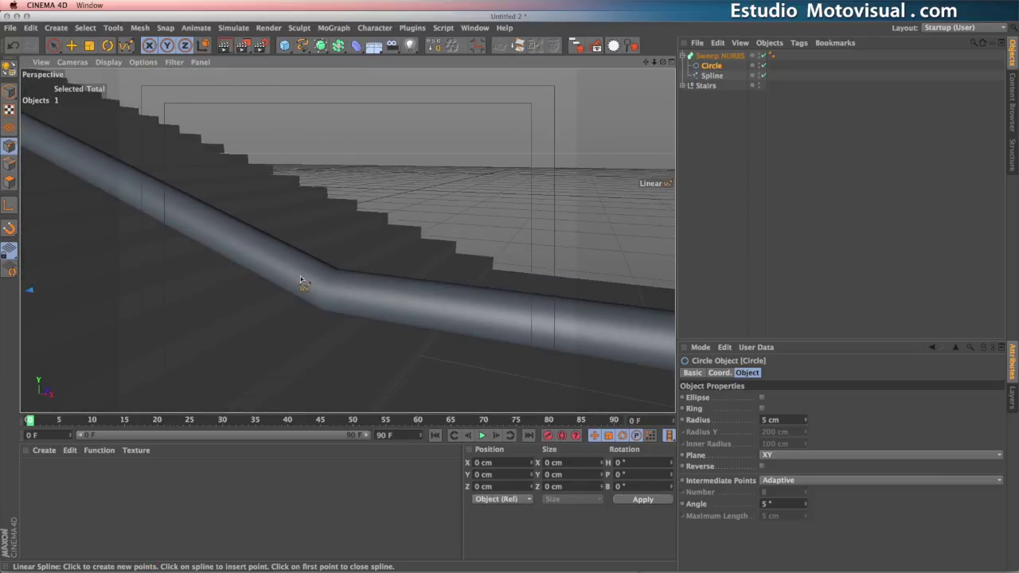
Disable the Sweep NURBS and select its Spline so only the handrail path shows.
left_click_drag(337, 303, 360, 286, "alt")
left_click(706, 77)
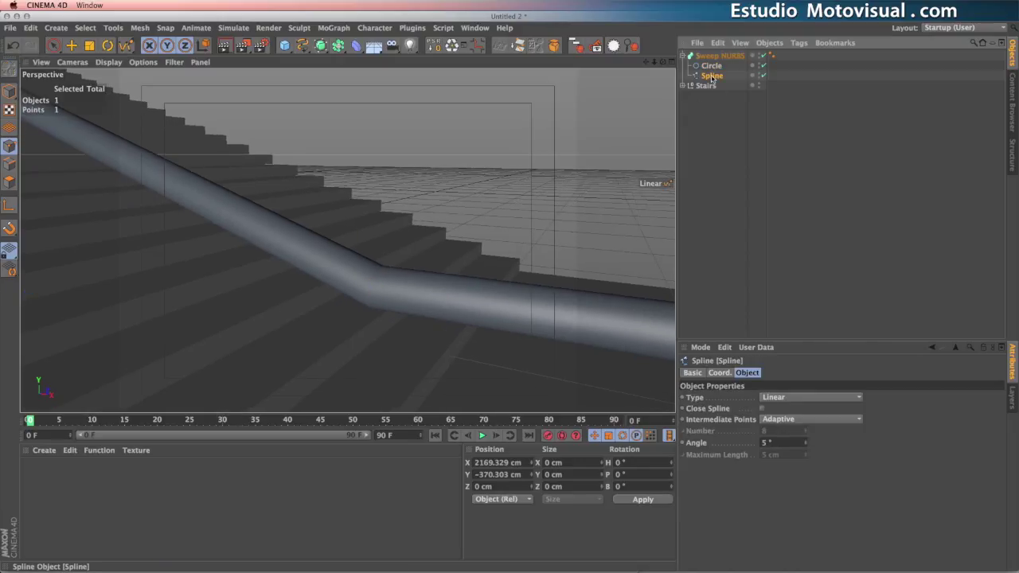
left_click(763, 56)
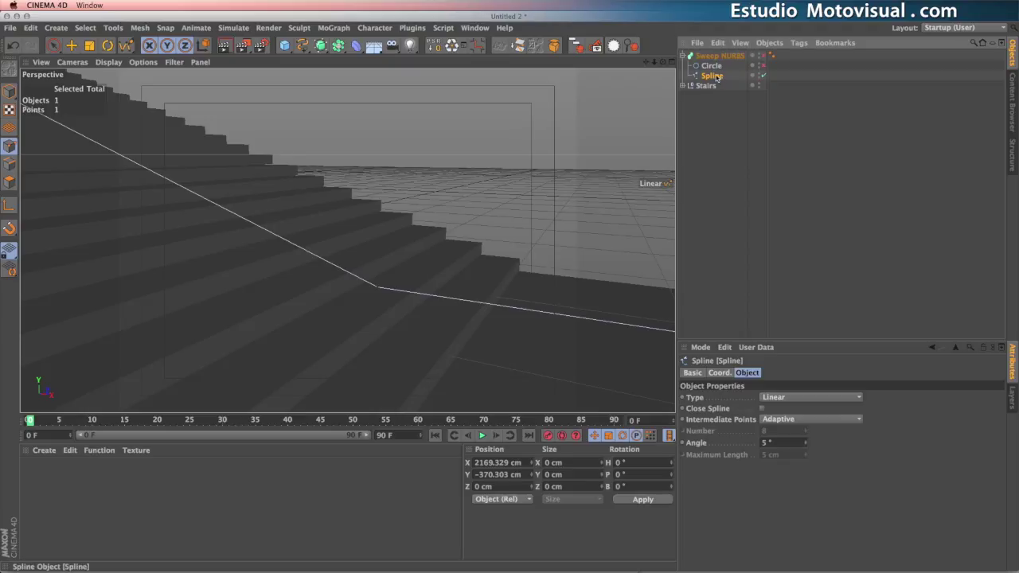
left_click_drag(367, 298, 392, 285, "alt")
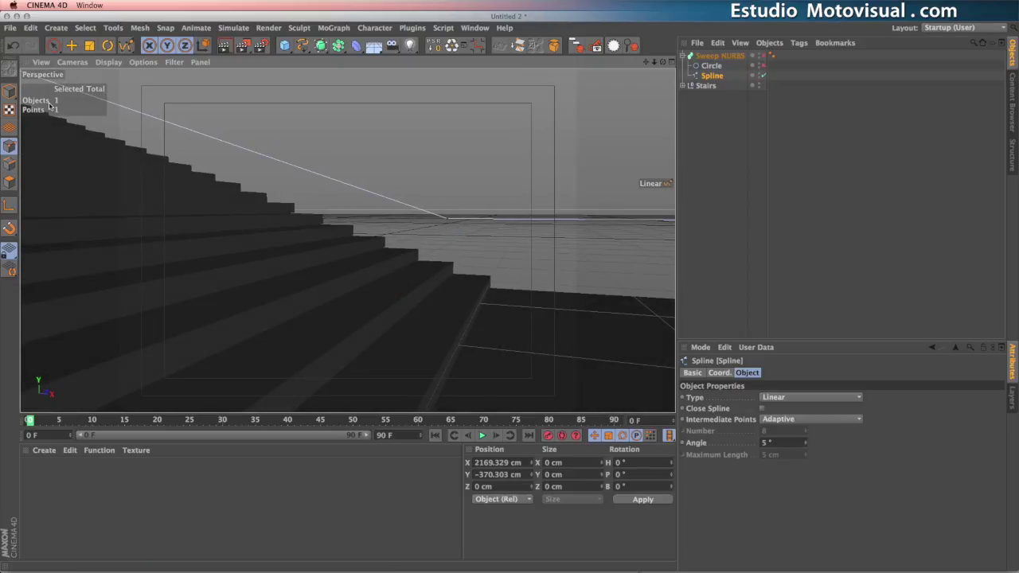
Select the handrail spline's bend points and its lower end point with Live Selection.
left_click(71, 46)
left_click_drag(59, 46, 92, 61)
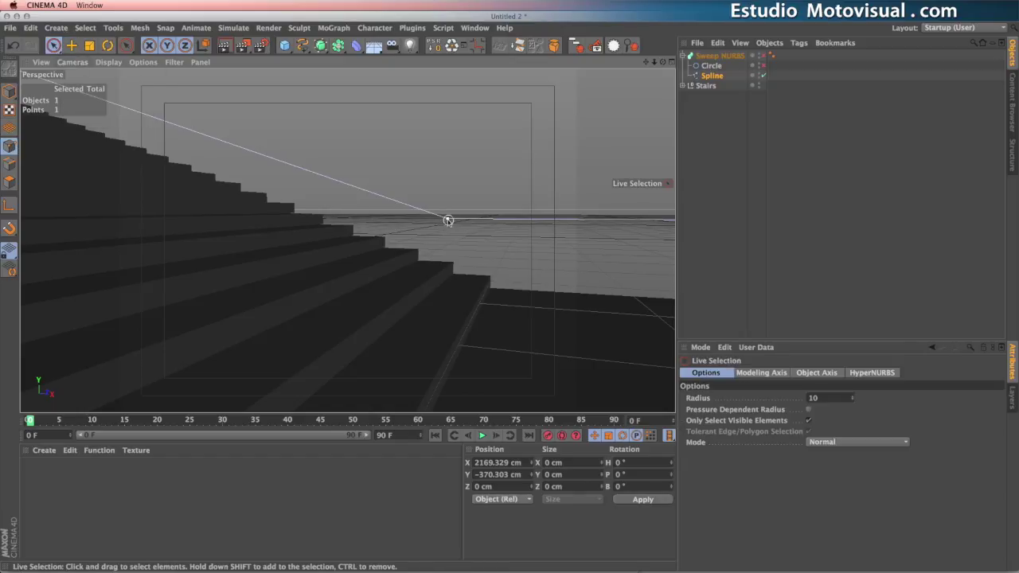
left_click(448, 219)
middle_click_drag(552, 254, 496, 249, "alt")
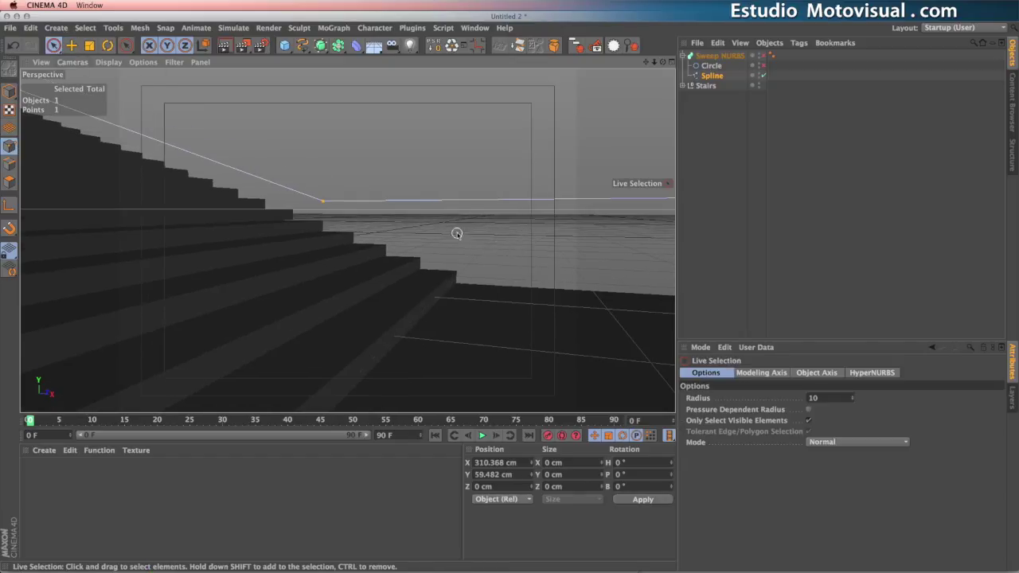
scroll(461, 239, "down", 10)
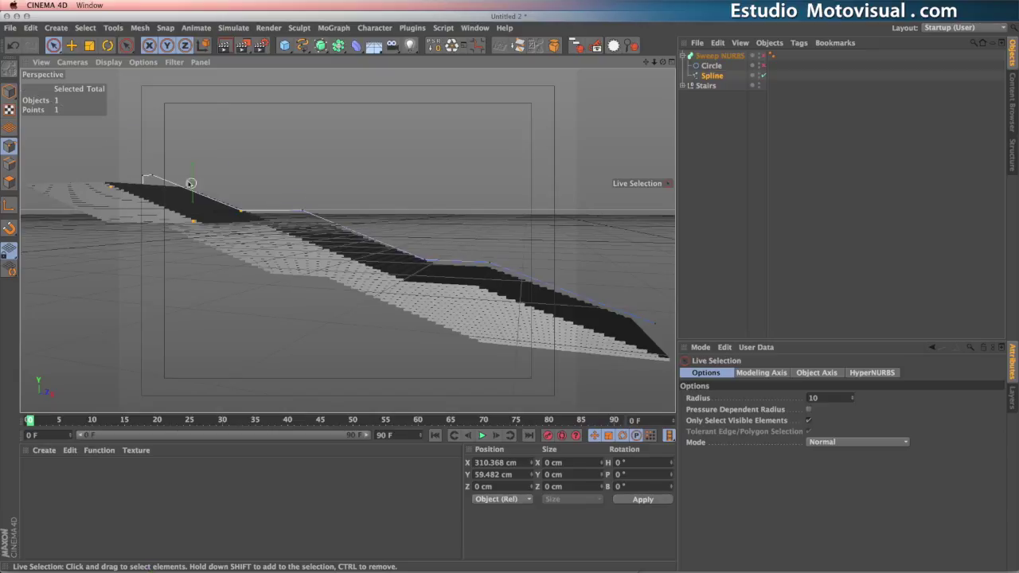
left_click(153, 174, "shift")
mouse_move(289, 207)
left_mouse_down("shift")
mouse_move(382, 224)
mouse_move(422, 263)
mouse_move(500, 260)
left_mouse_up("shift")
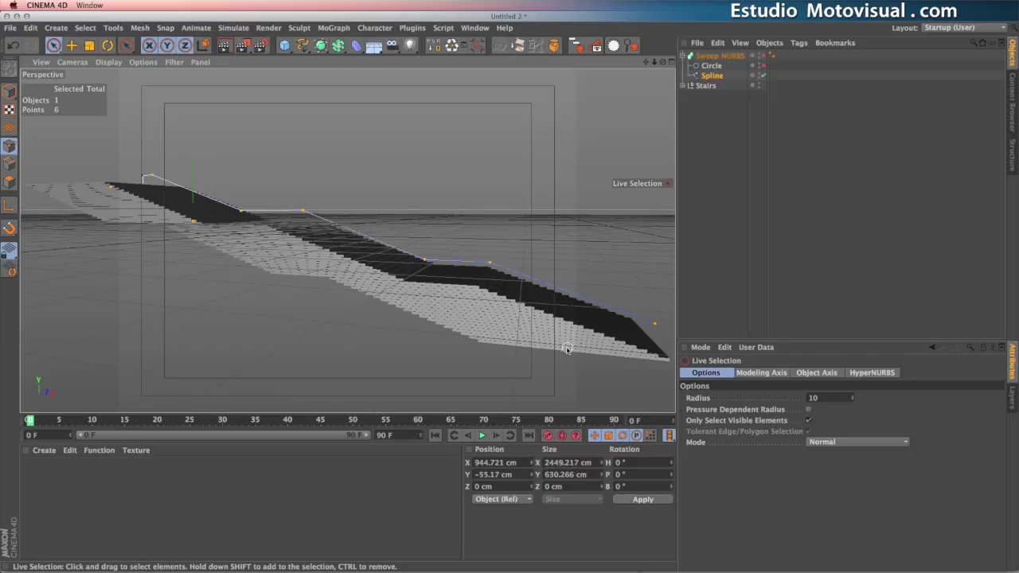
Switch to a maximised Front view focused on the lower end of the handrail spline.
middle_click_drag(580, 331, 495, 295, "alt")
left_click_drag(494, 295, 480, 240, "alt")
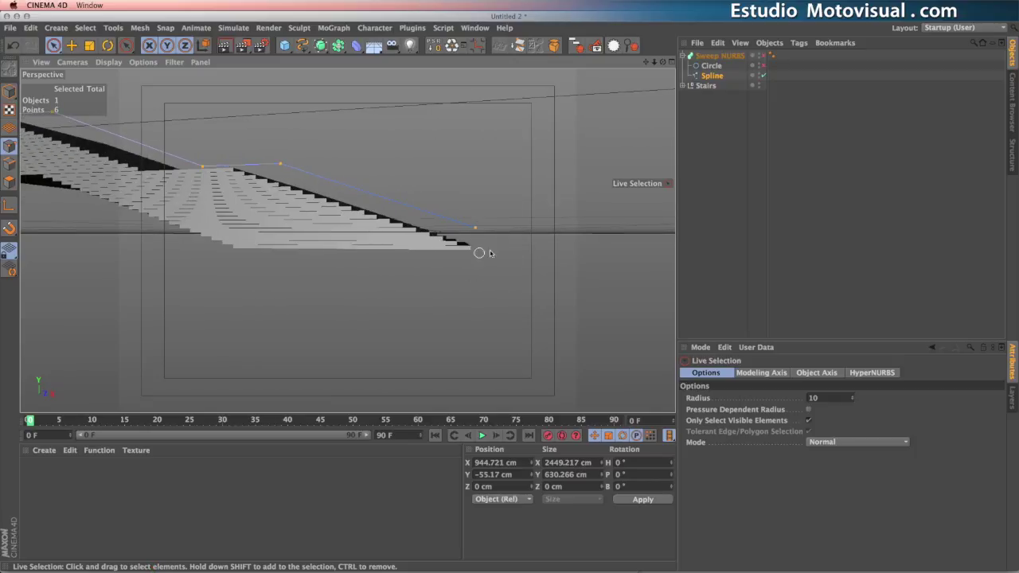
left_click(672, 62)
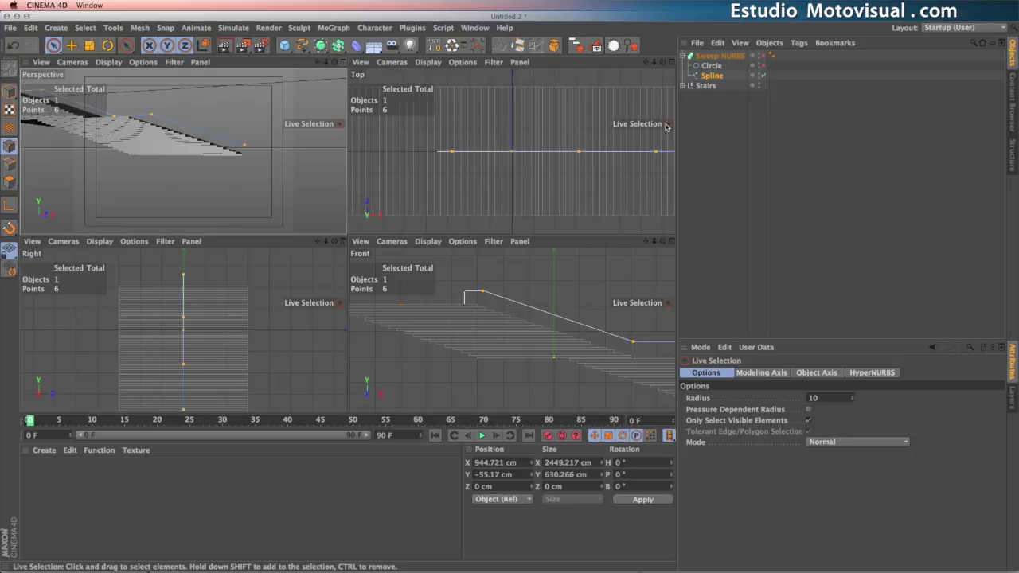
left_click(673, 237)
middle_click_drag(591, 348, 165, 308, "alt")
middle_click_drag(464, 332, 167, 268, "alt")
middle_click_drag(517, 334, 159, 257, "alt")
middle_click_drag(434, 342, 360, 306, "alt")
right_click_drag(360, 306, 456, 299, "alt")
middle_click_drag(456, 299, 331, 277, "alt")
left_click(705, 114)
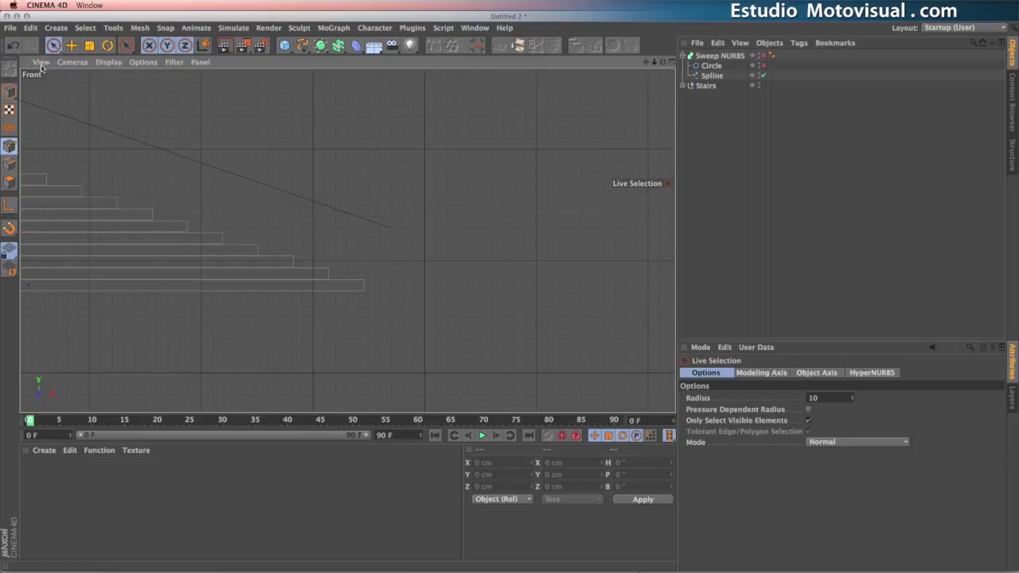
Add a point to the Spline with Create Point, just before its lower end.
left_click(712, 76)
scroll(387, 231, "up", 3)
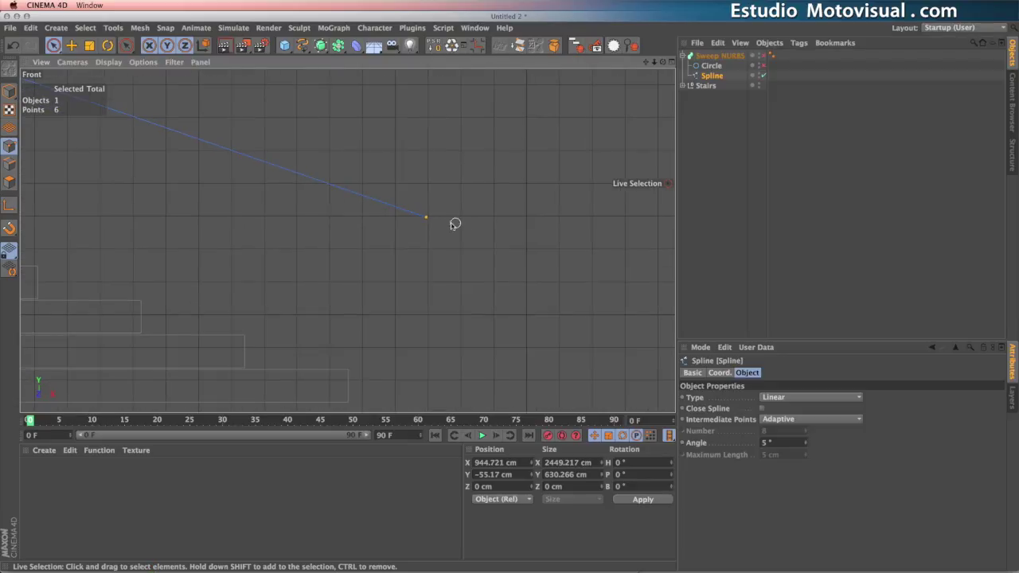
right_click(410, 213)
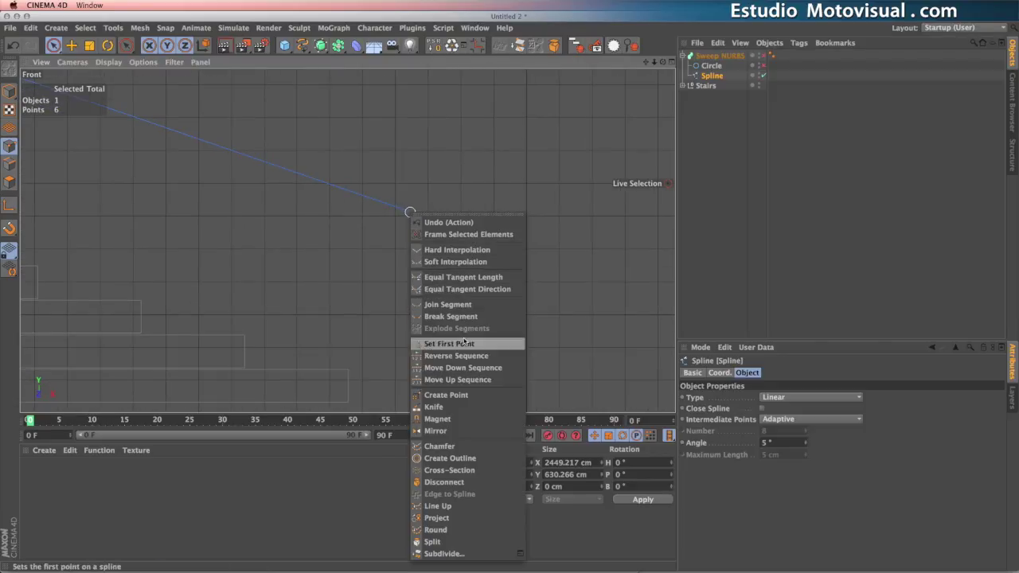
left_click(448, 396)
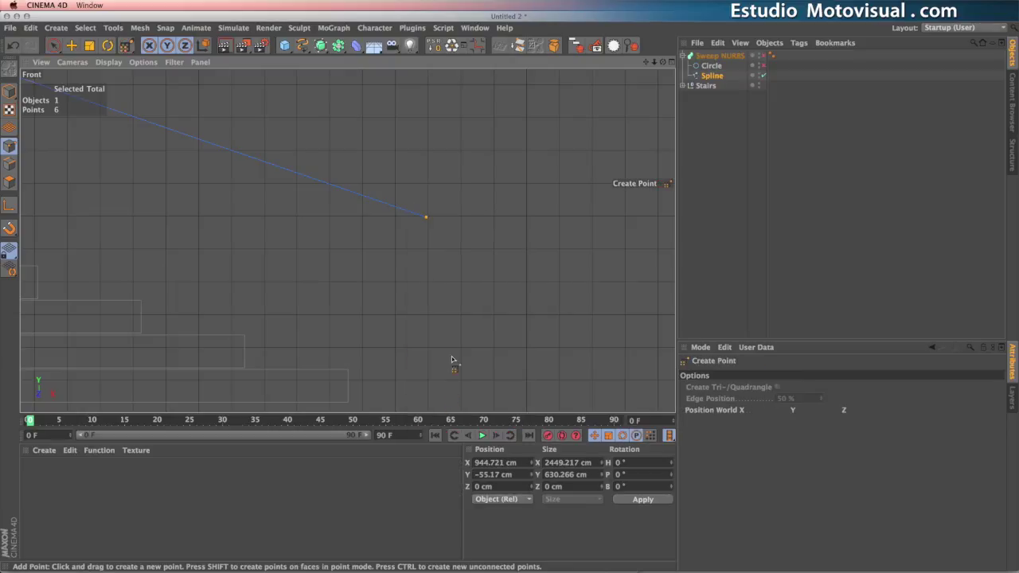
left_click(415, 215)
Move the spline's lower end point straight below the added point, to about X 2164 cm and Y -429 cm.
left_click(53, 45)
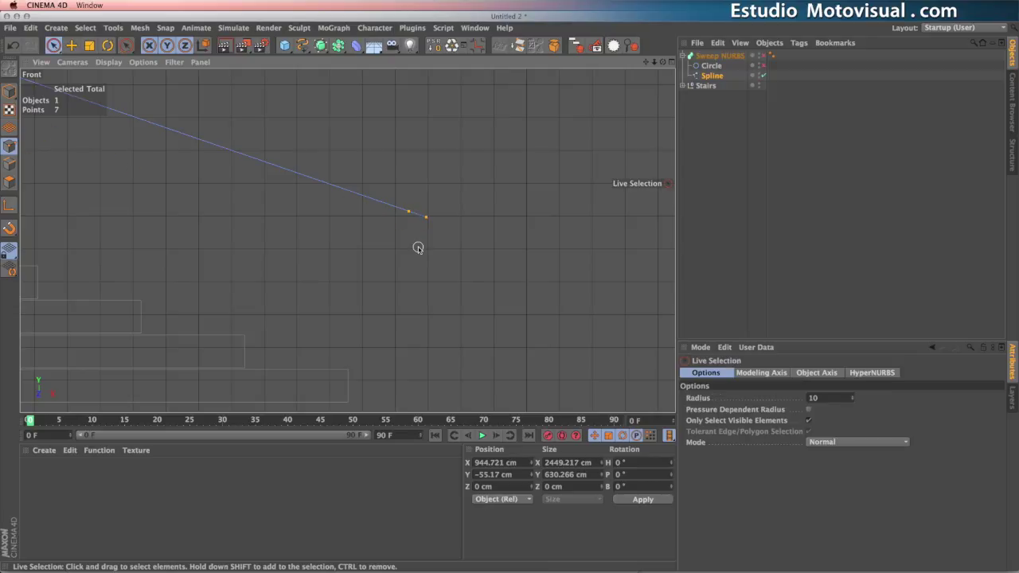
left_click(426, 218)
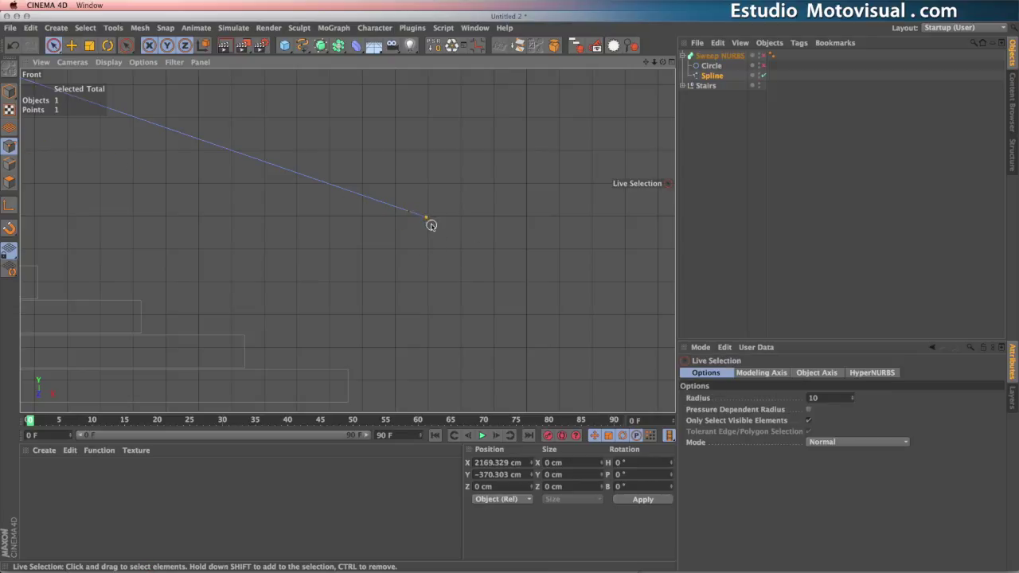
left_click(71, 45)
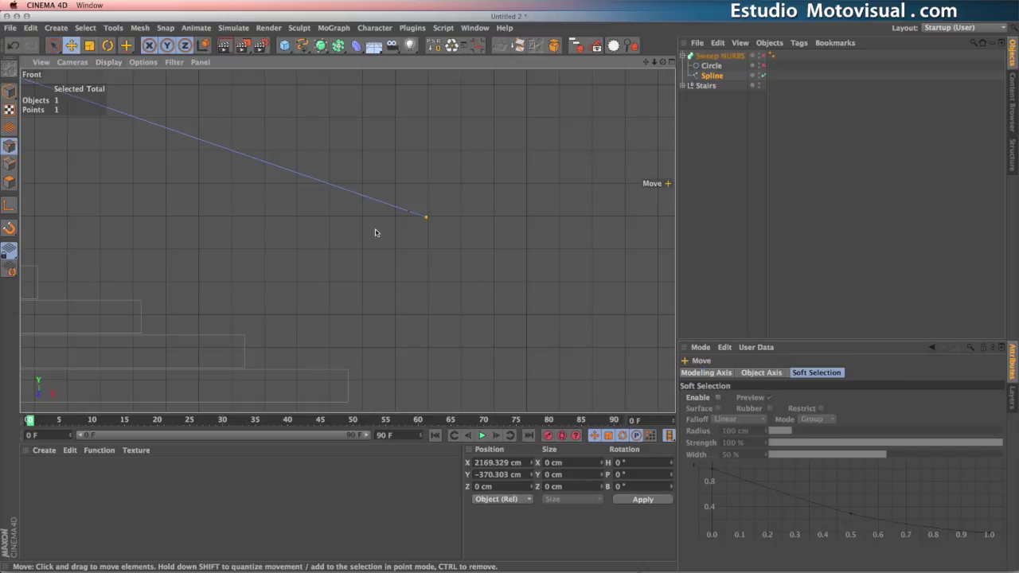
left_click(430, 217)
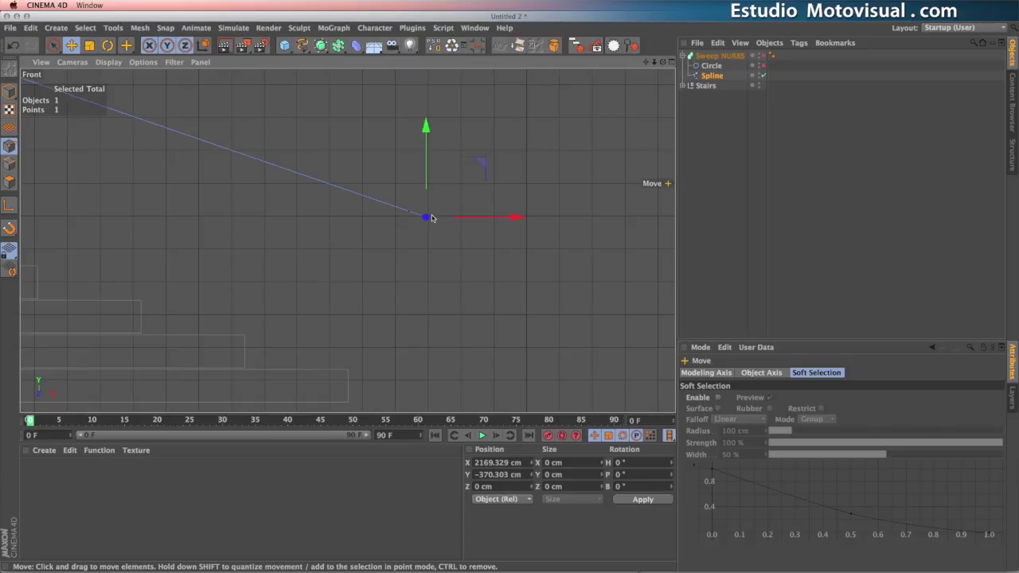
left_click_drag(499, 167, 462, 268)
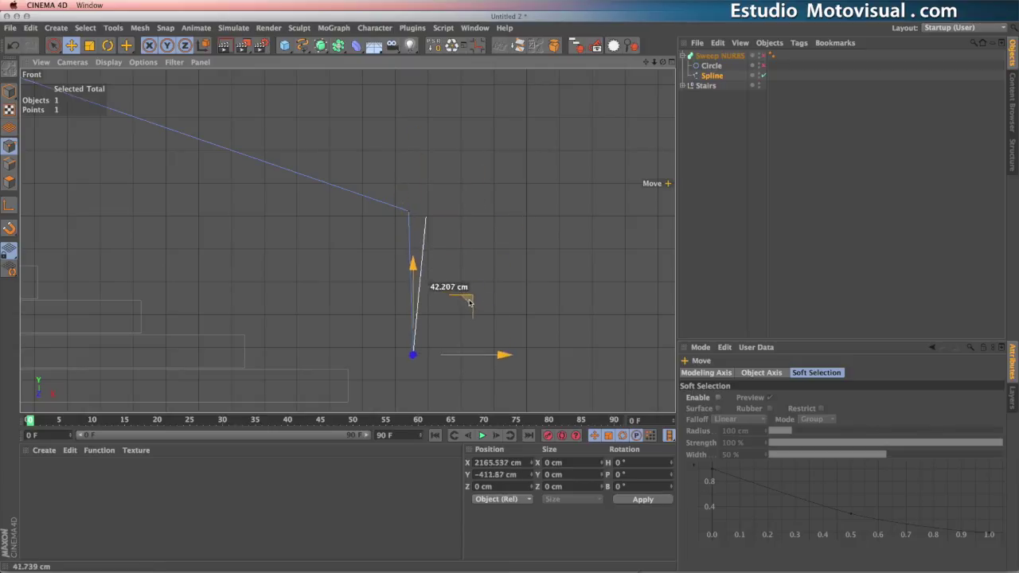
left_click_drag(469, 304, 464, 353)
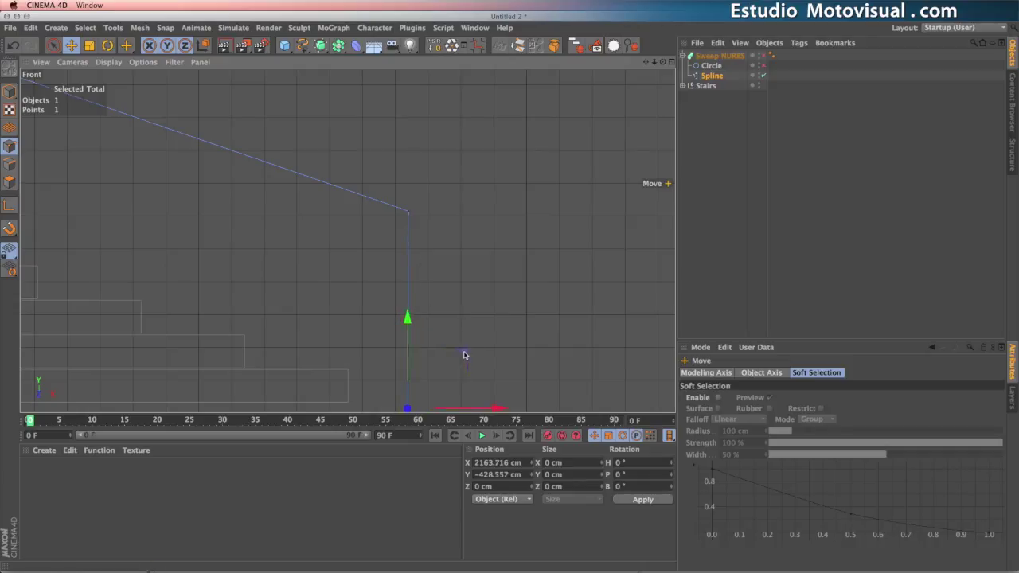
Move both points of the lower vertical segment together about 6 cm farther out from the stairs along X.
left_click(409, 214, "shift")
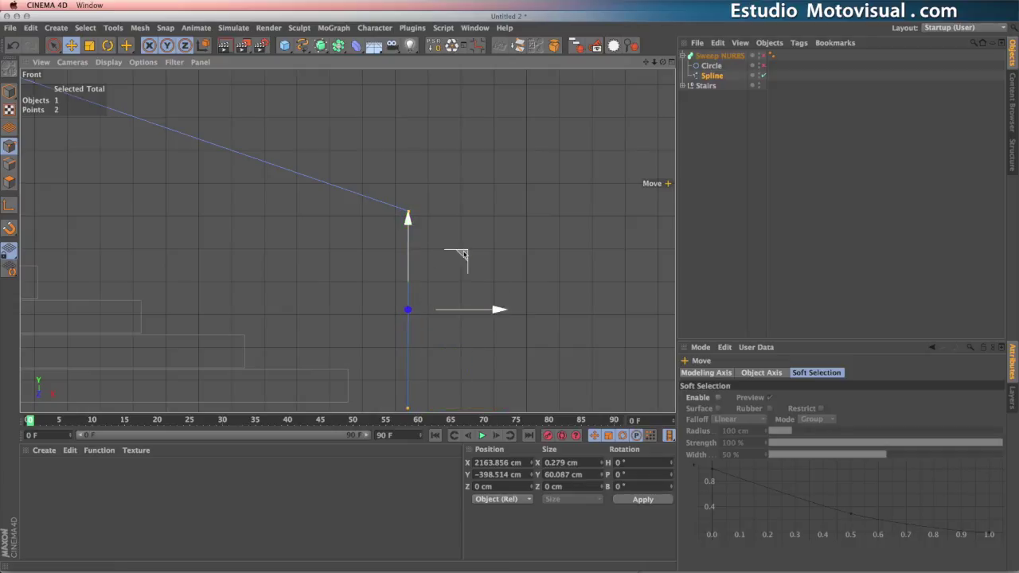
left_click_drag(461, 253, 484, 255)
left_click(716, 108)
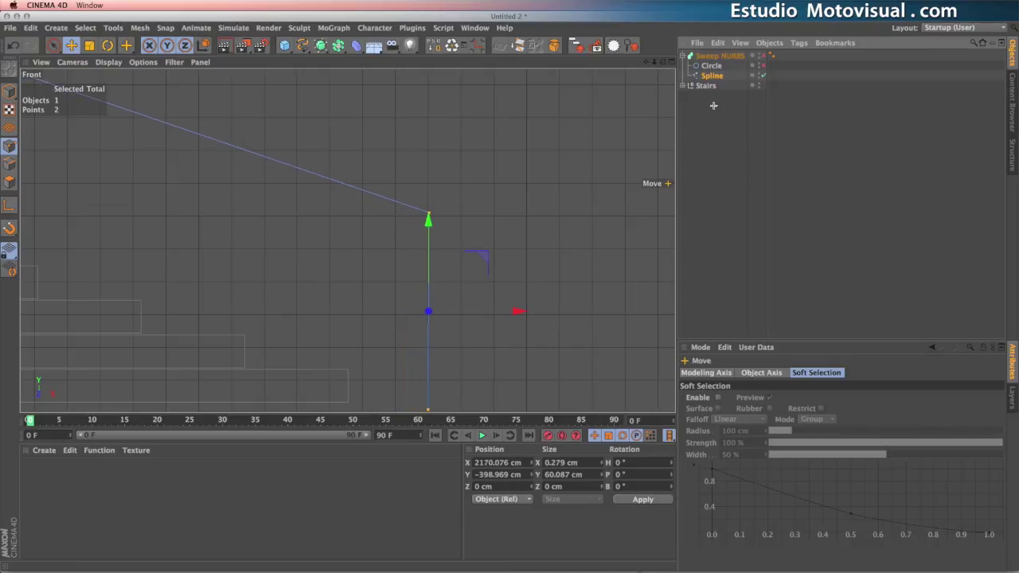
left_click(727, 75)
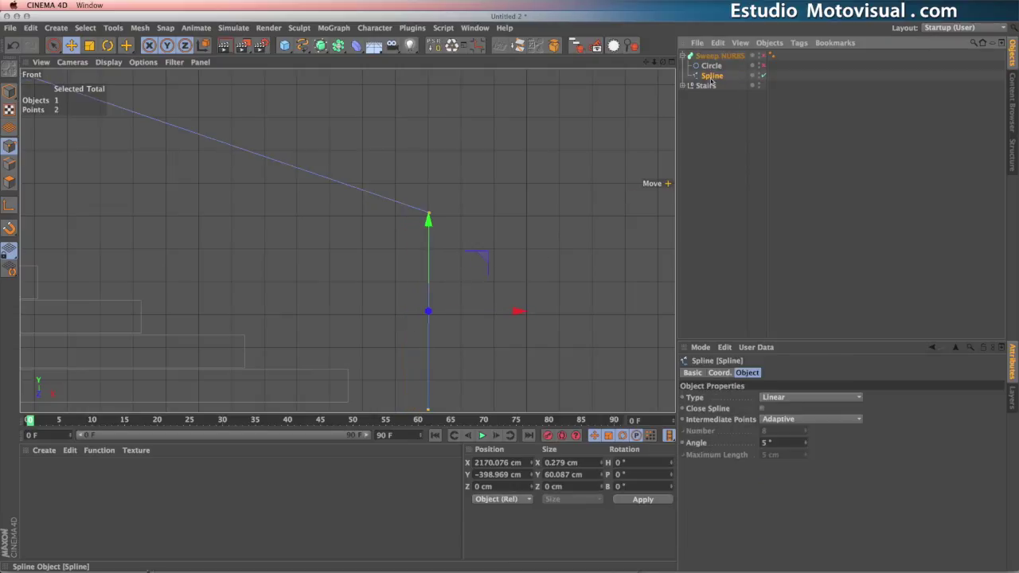
Select the spline's five bend points along the flights and landings, excluding the corners above the two vertical ends.
left_click(55, 45)
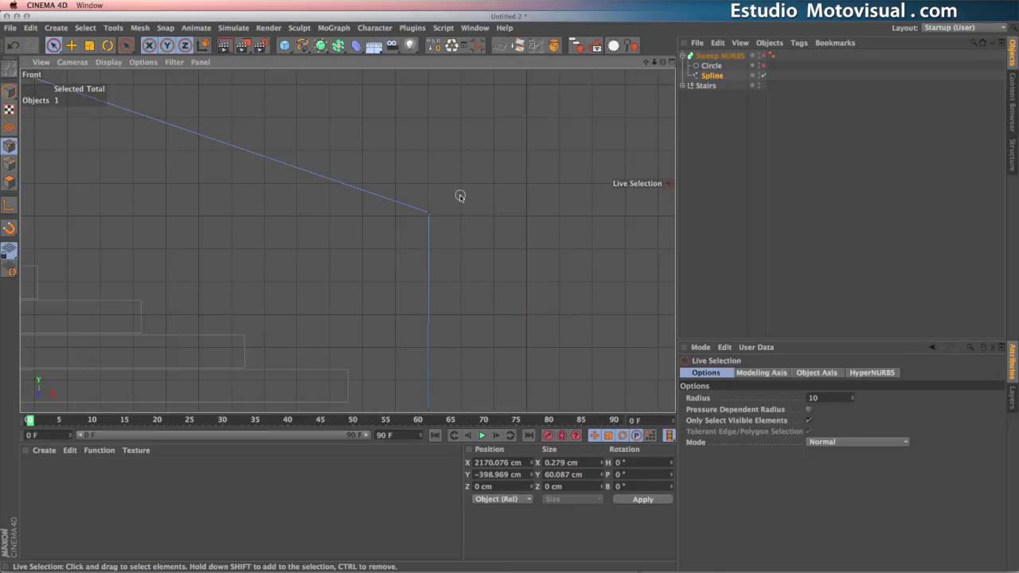
left_click(426, 216)
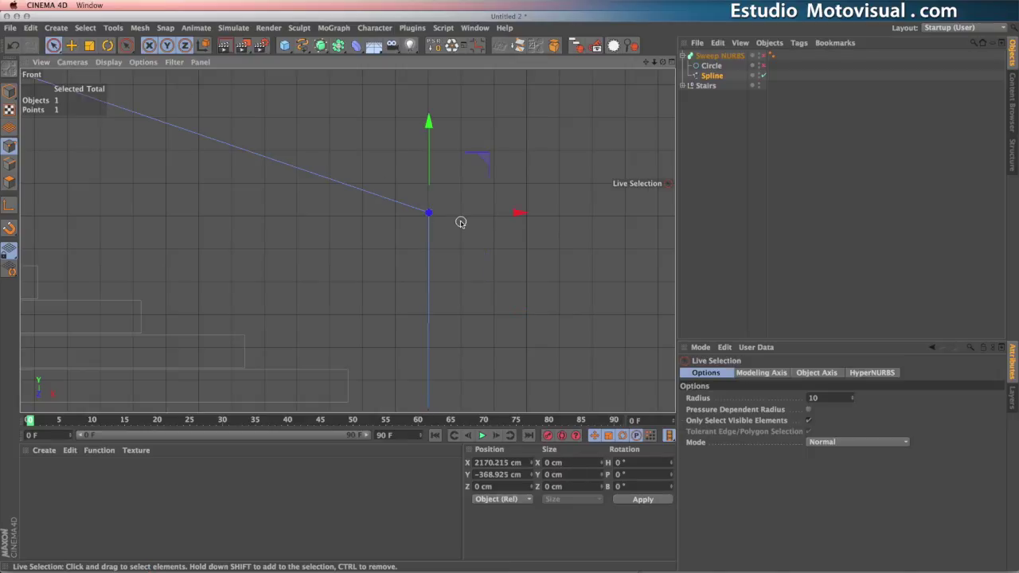
key("h")
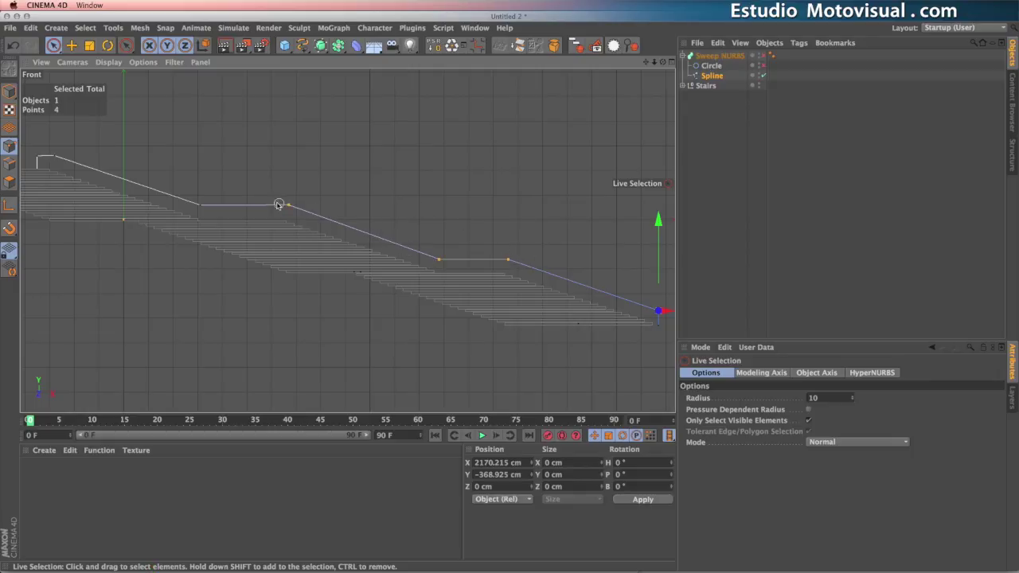
mouse_move(276, 205)
left_mouse_down()
mouse_move(215, 203)
mouse_move(118, 175)
left_mouse_up()
left_click_drag(43, 141, 32, 153)
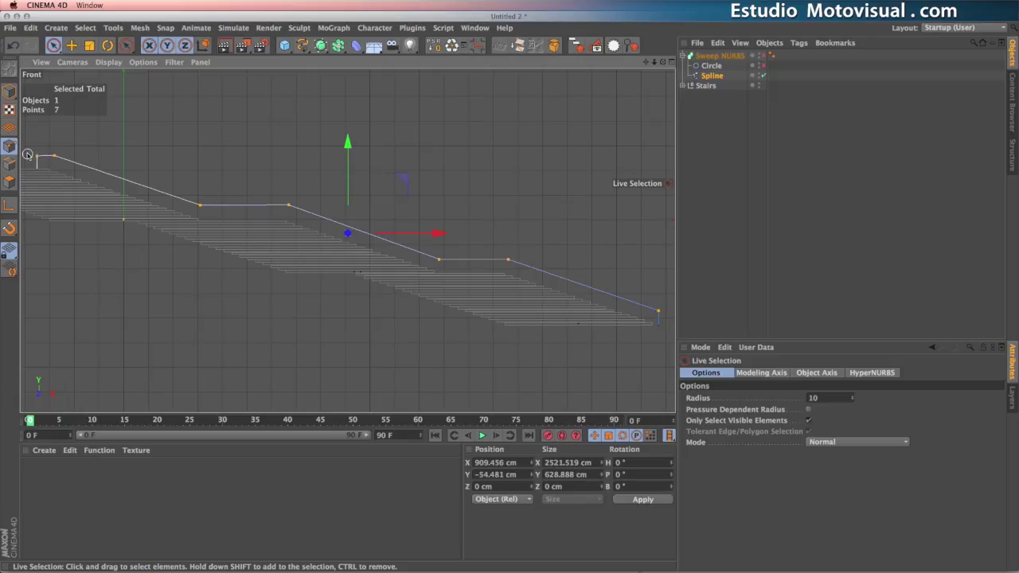
left_click(37, 155, "ctrl")
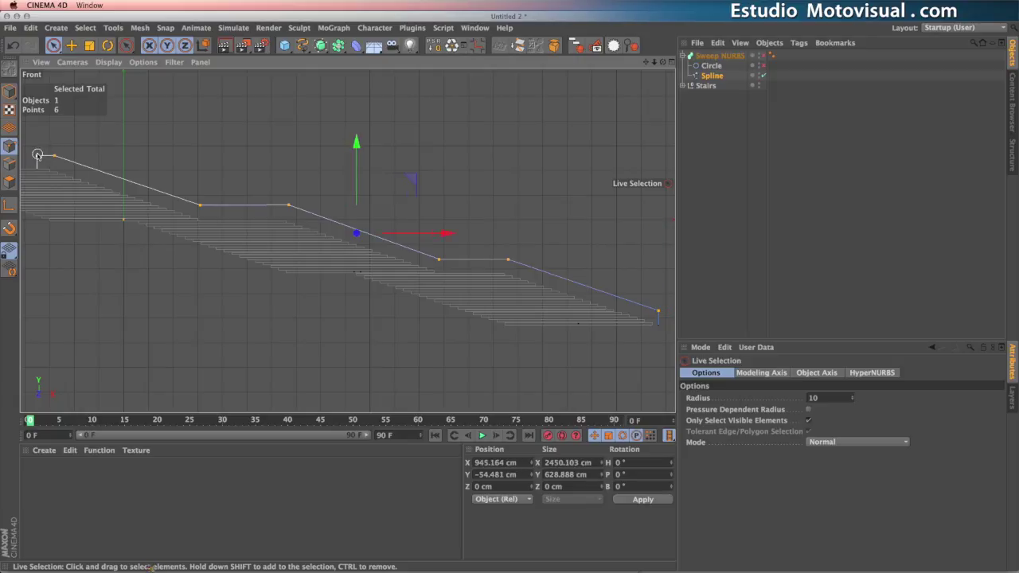
left_click(655, 311, "ctrl")
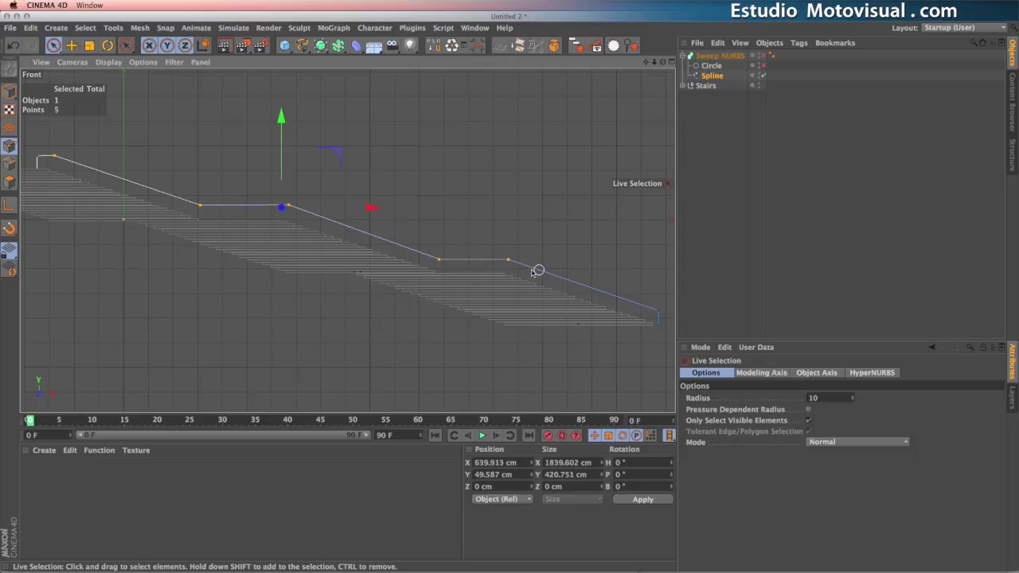
Chamfer the five selected bend points with a radius of about 6 cm.
scroll(318, 245, "up", 6)
scroll(314, 194, "down", 3)
scroll(268, 207, "up", 2)
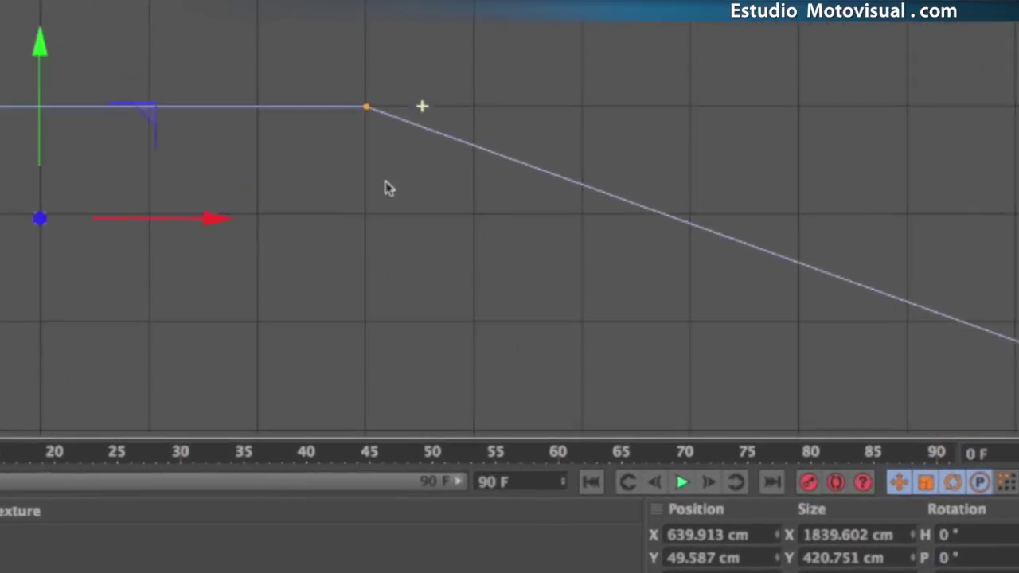
scroll(385, 188, "up", 3)
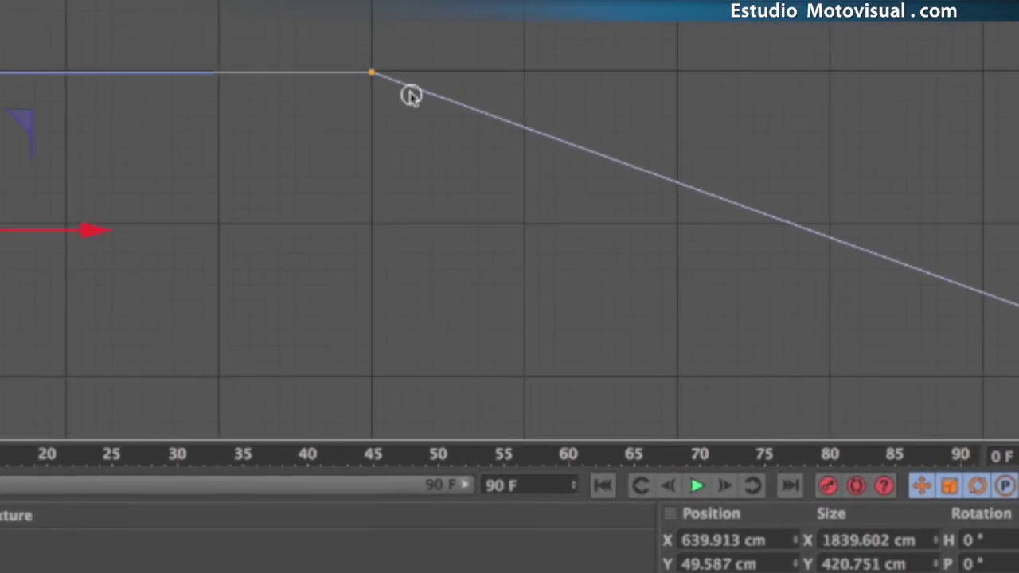
right_click(373, 74)
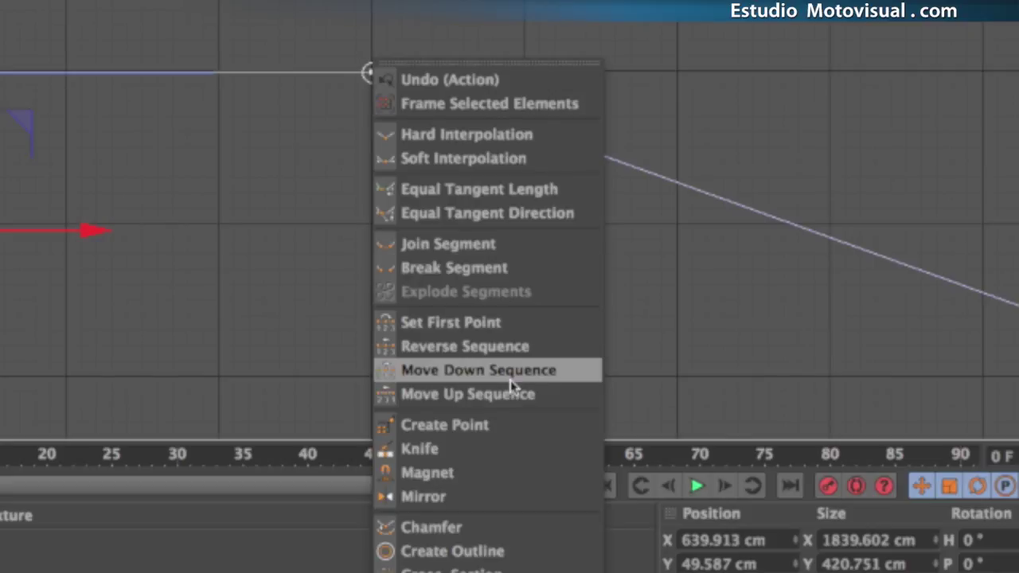
left_click(480, 529)
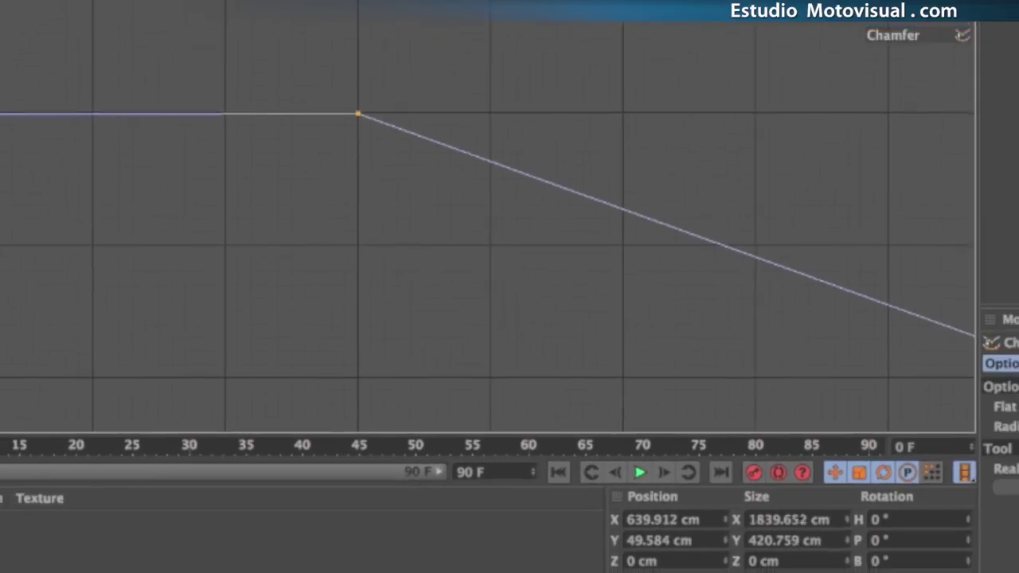
left_click_drag(358, 113, 389, 113)
left_click_drag(319, 231, 320, 230)
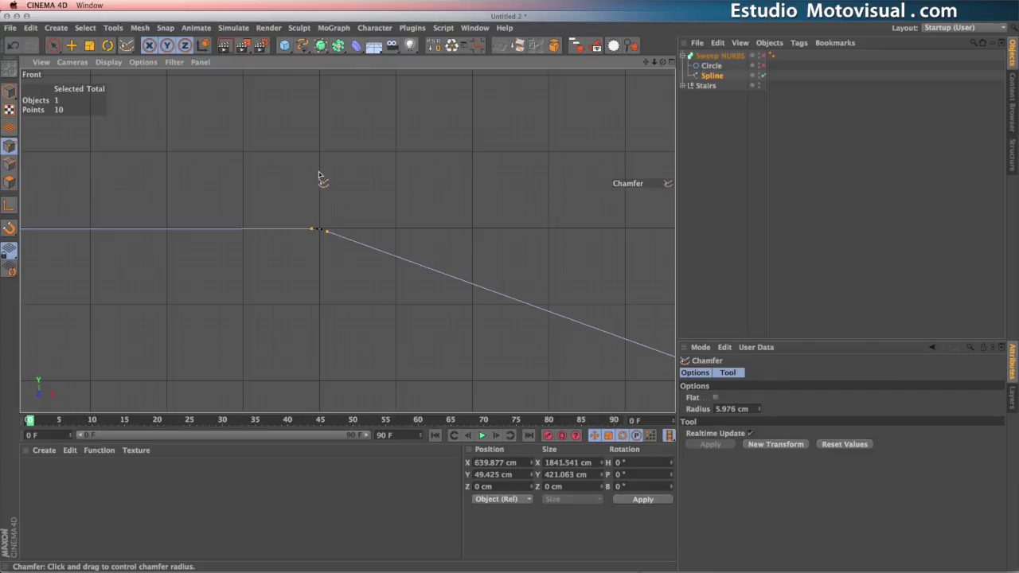
Examine the chamfered bend at the landing up close, then check the whole handrail spline over the stairs.
right_click_drag(270, 253, 408, 255, "alt")
middle_click_drag(408, 255, 284, 302, "alt")
right_click_drag(285, 298, 362, 293, "alt")
middle_click_drag(371, 271, 287, 337, "alt")
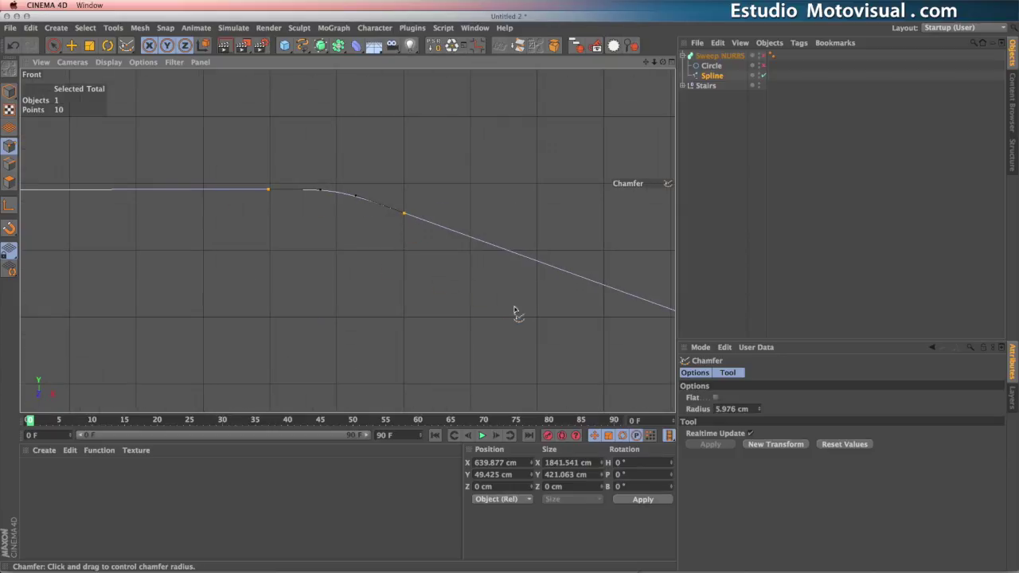
scroll(522, 313, "down", 5)
scroll(530, 354, "down", 3)
key("h")
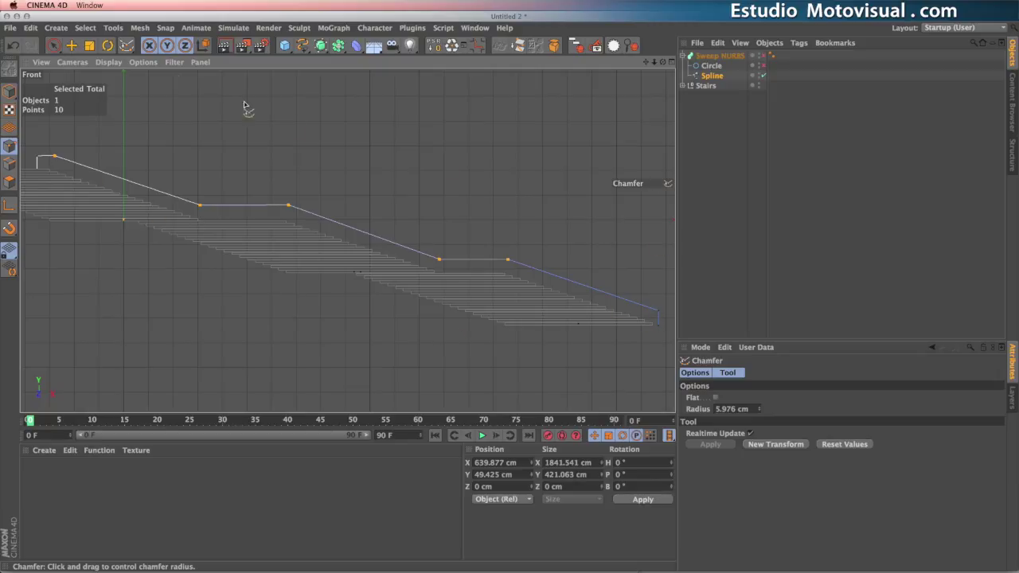
Select the two corner points above the handrail spline's upper and lower vertical ends.
left_click(53, 45)
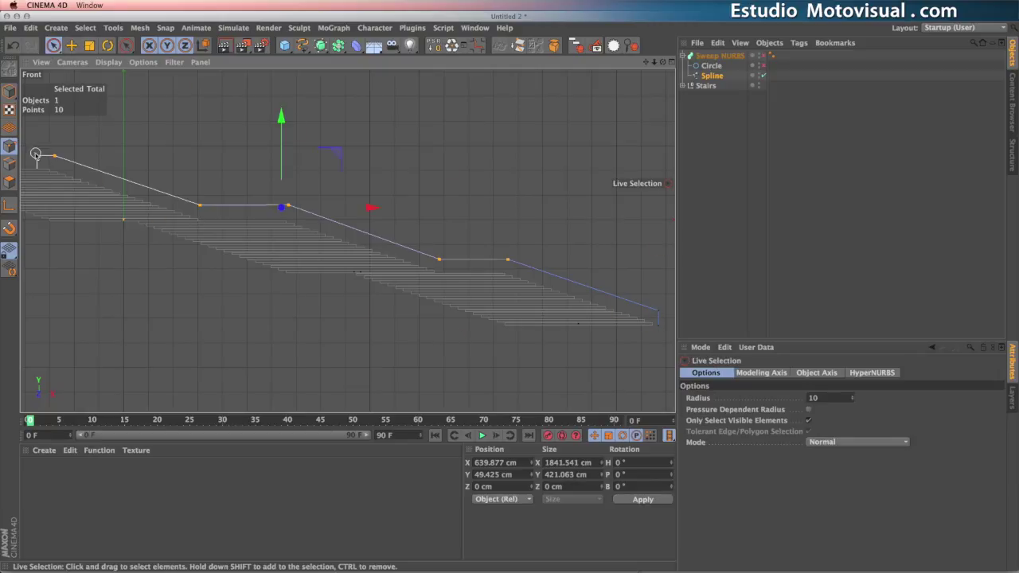
left_click(37, 156)
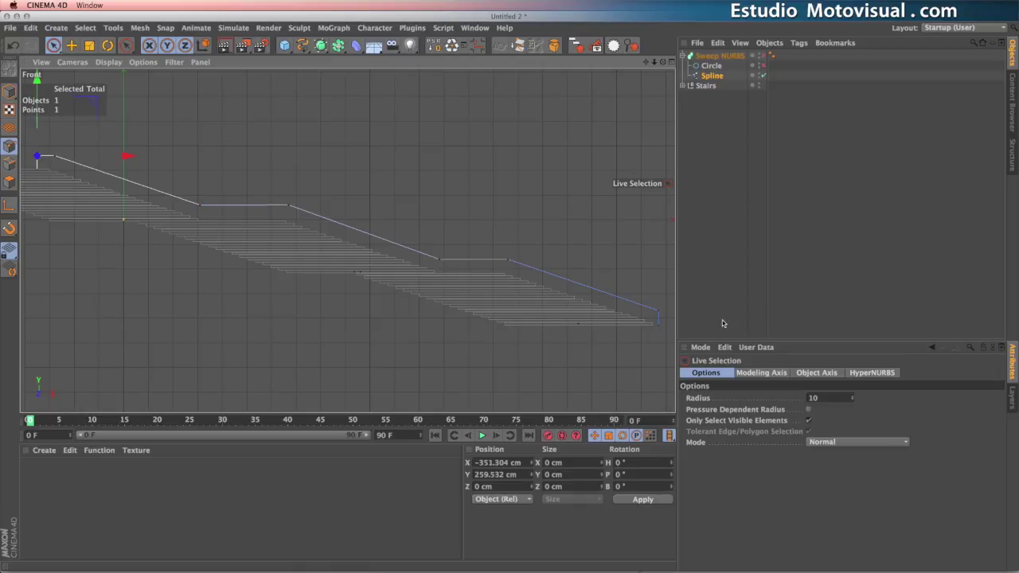
left_click(658, 312, "shift")
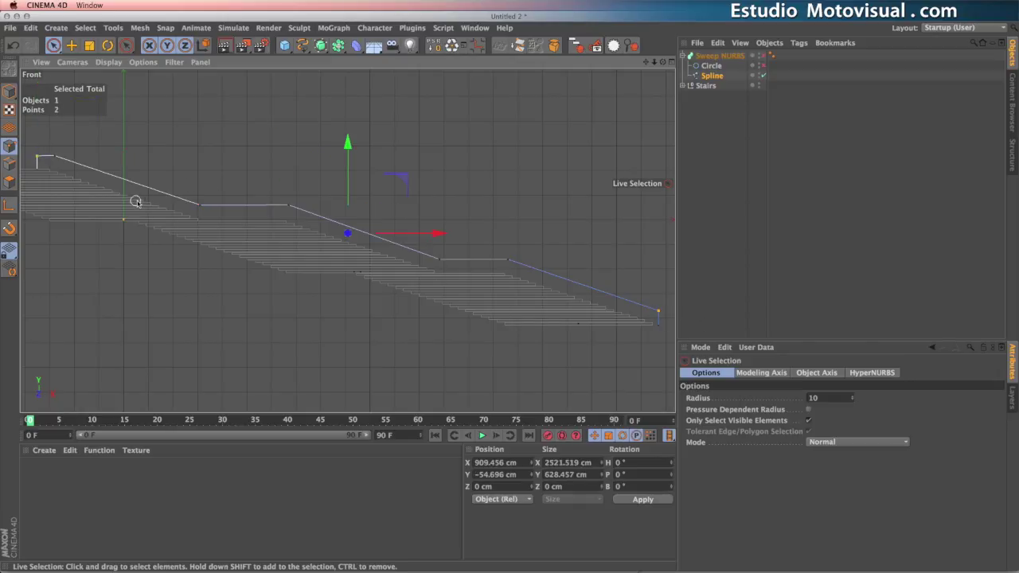
scroll(347, 237, "up", 15)
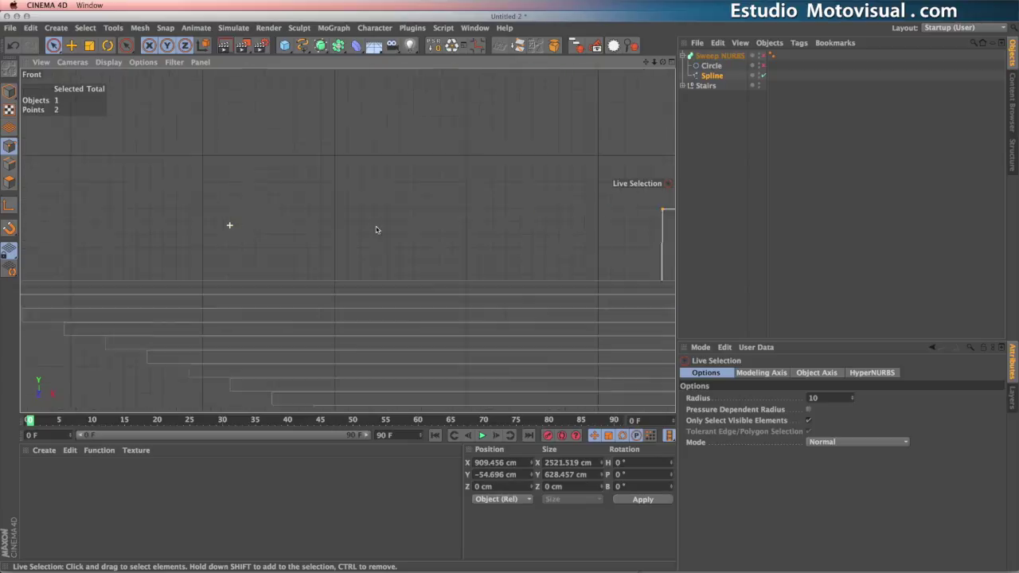
scroll(355, 244, "down", 8)
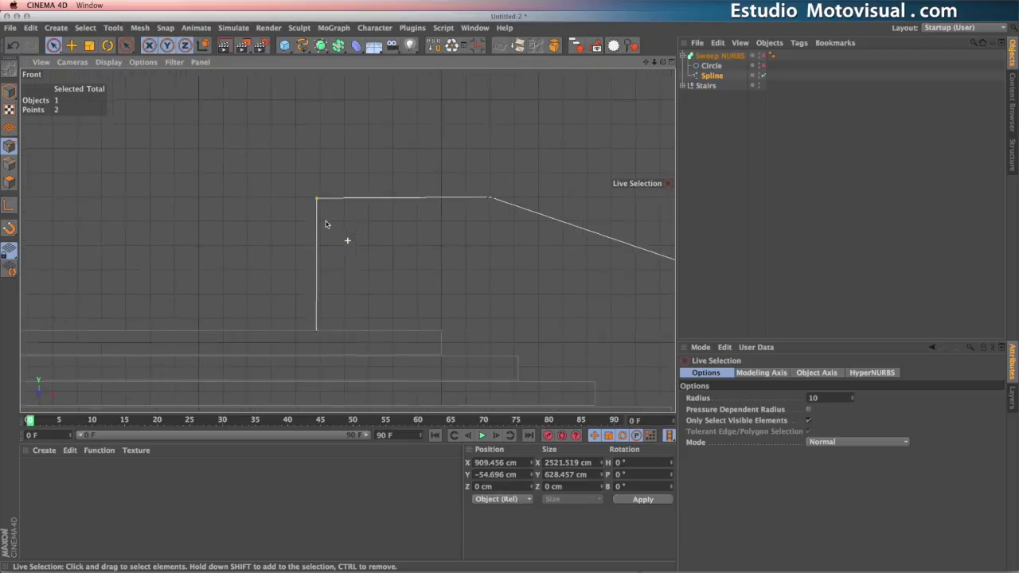
scroll(356, 235, "up", 5)
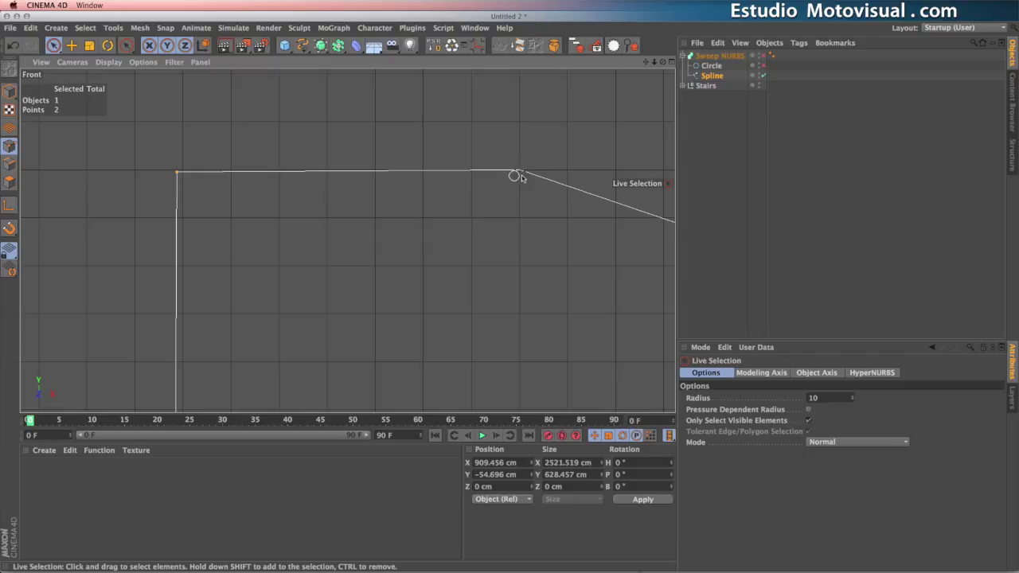
middle_click_drag(249, 228, 307, 222, "alt")
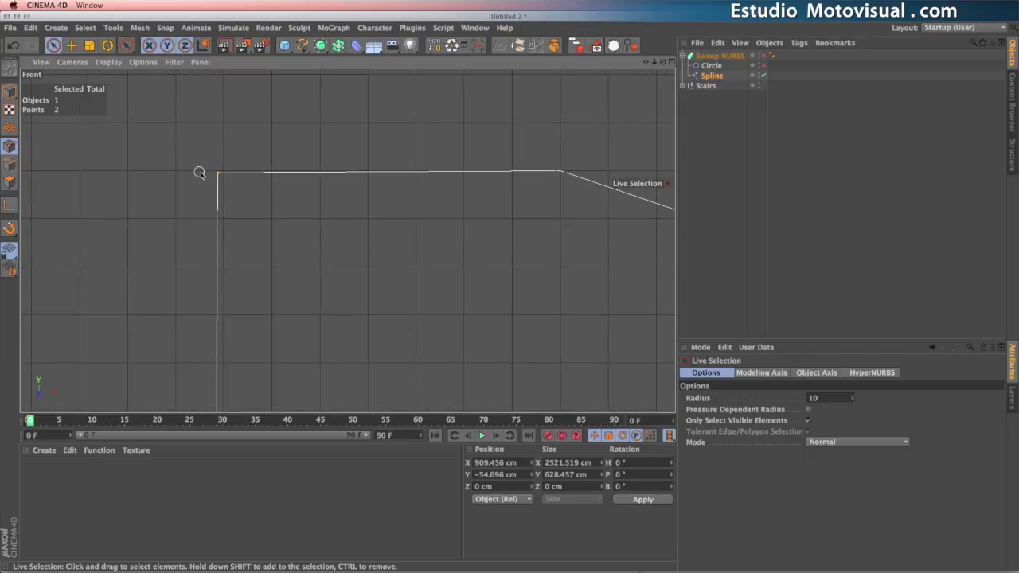
Chamfer the two selected corner points with a radius of about 3.2 cm.
left_click_drag(125, 46, 182, 77)
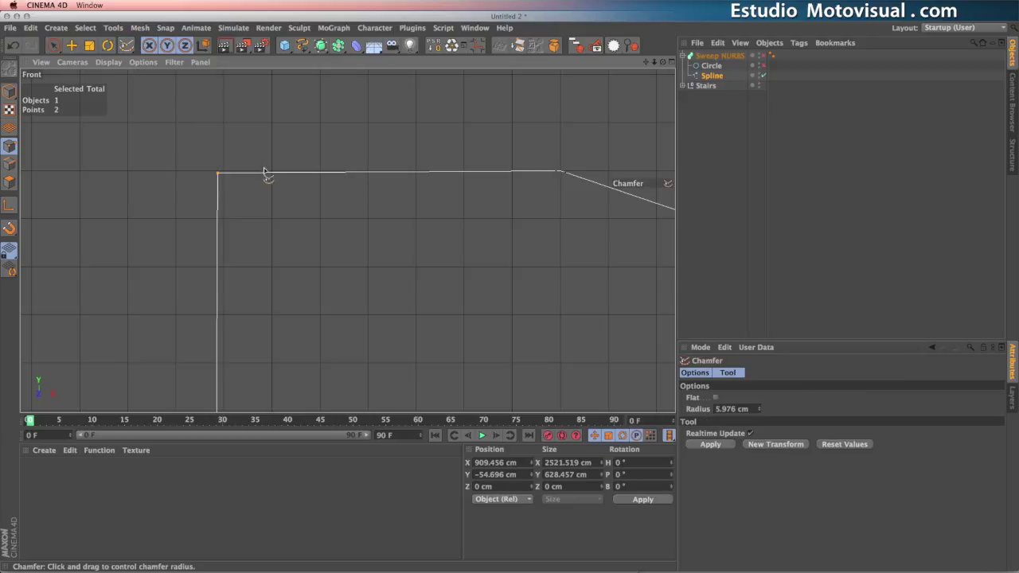
left_click_drag(174, 194, 228, 188)
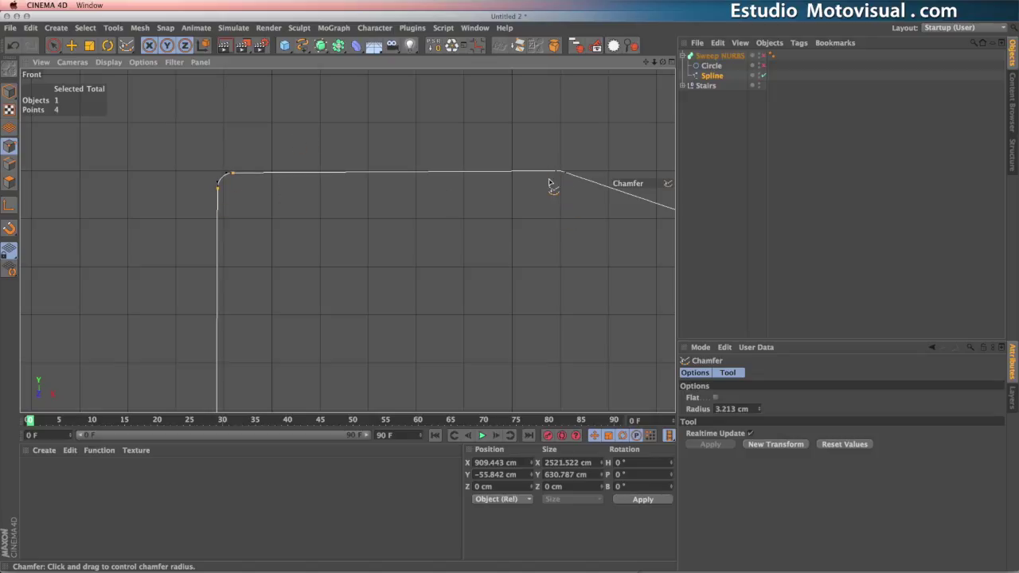
middle_click_drag(470, 232, 415, 217, "alt")
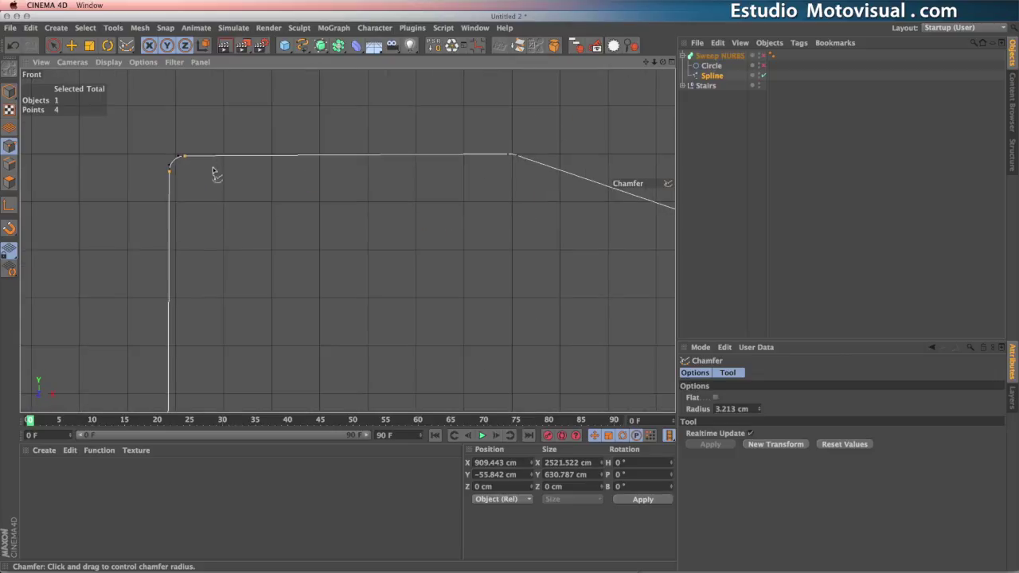
Re-enable the Sweep NURBS and its Circle, and check the swept tube at the upper rounded corner.
left_click(763, 56)
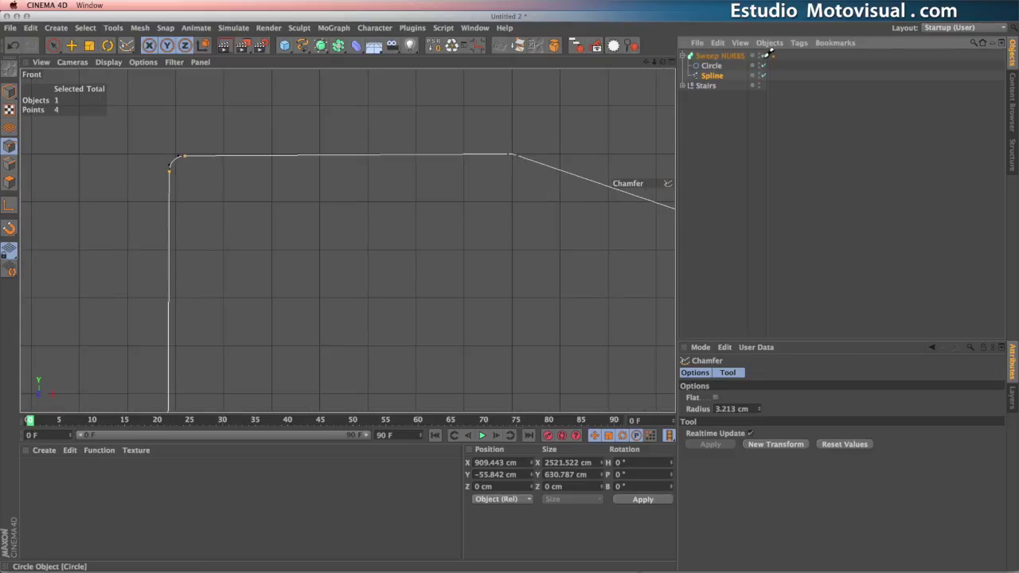
left_click(712, 67)
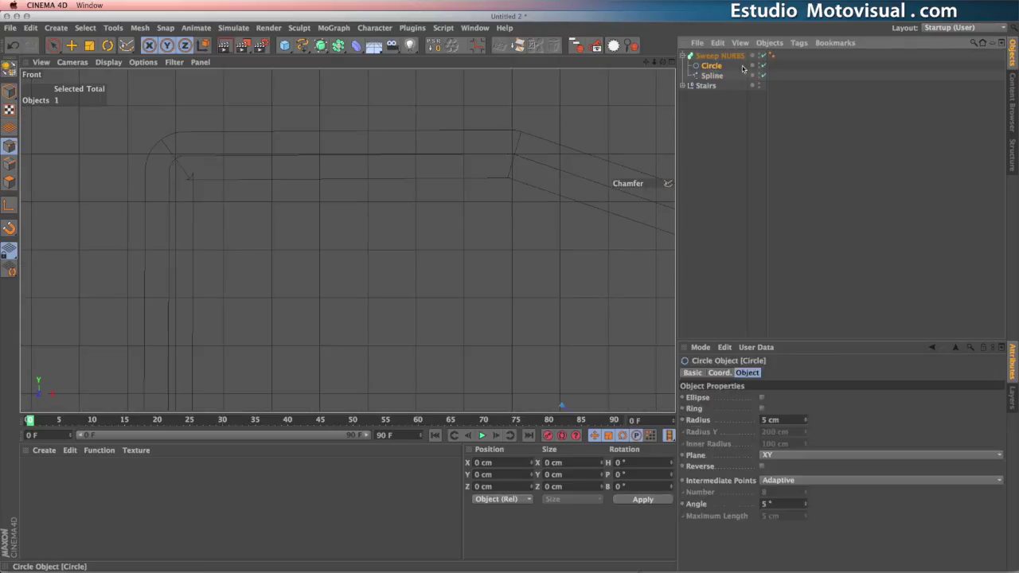
left_click(731, 56)
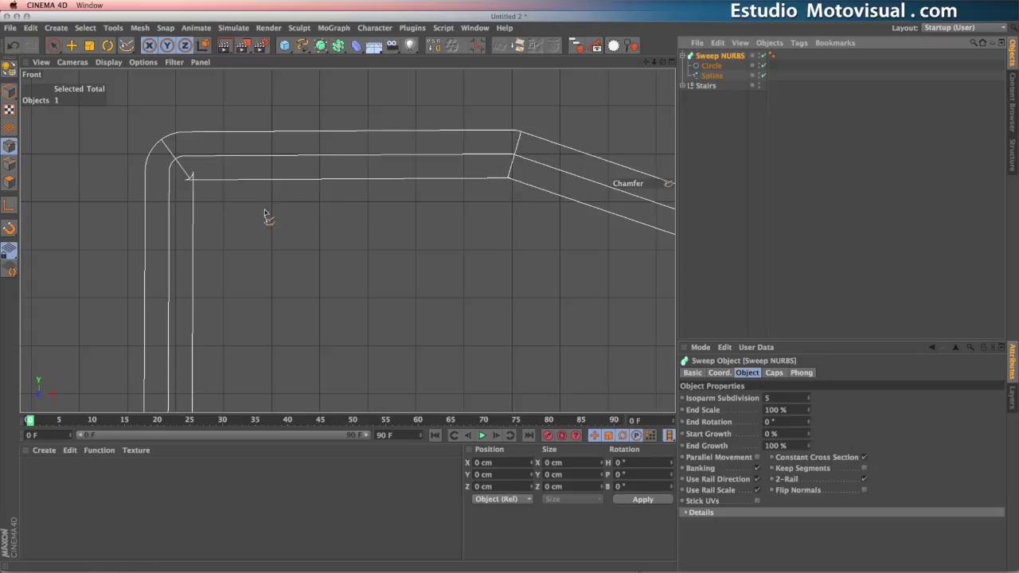
right_click_drag(229, 191, 224, 194, "alt")
middle_click_drag(167, 197, 193, 210, "alt")
right_click_drag(185, 201, 226, 196, "alt")
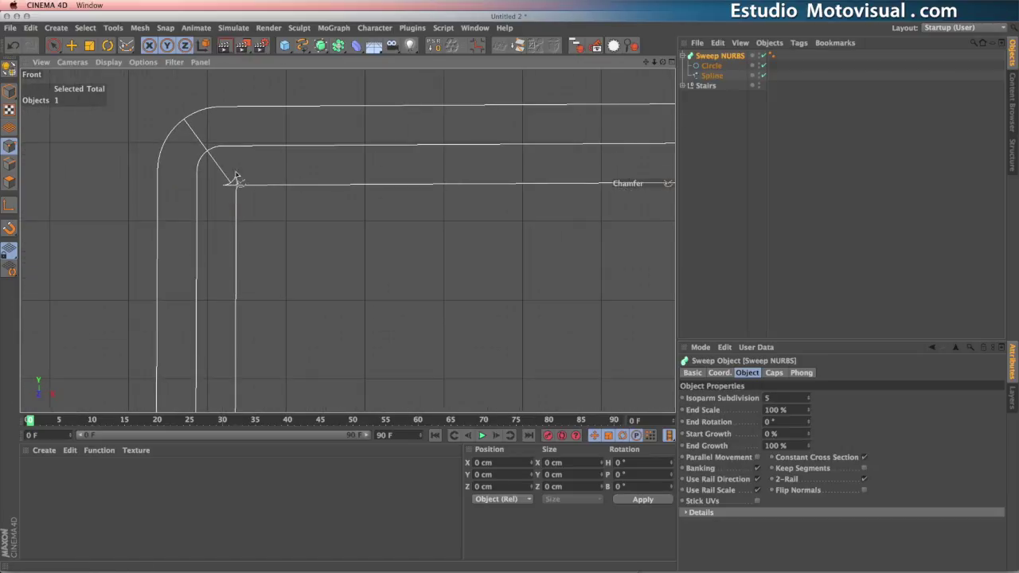
Set the radius of the handrail's profile Circle to 4 cm and reduce it to 3 cm.
left_click(712, 66)
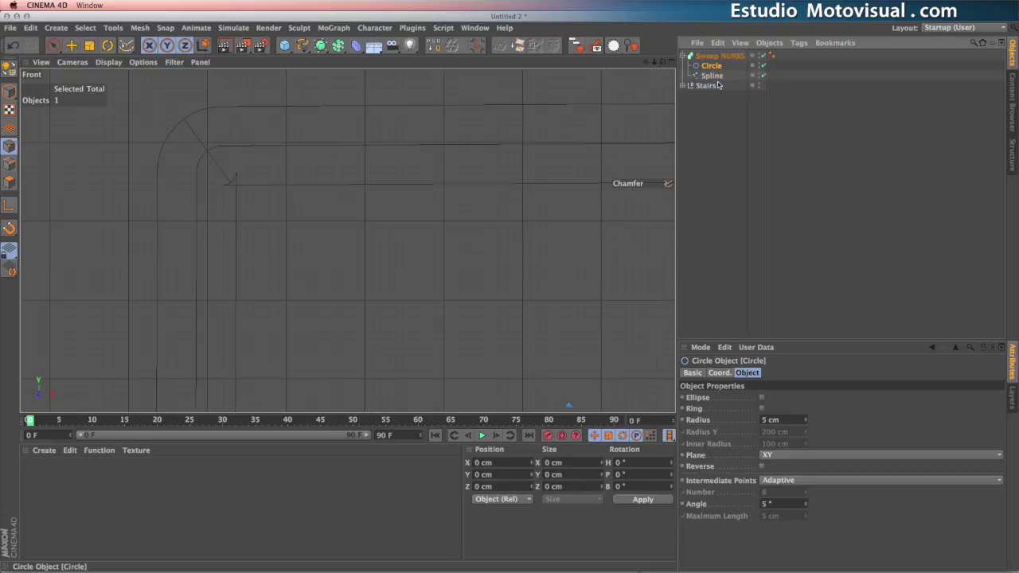
left_click(788, 420)
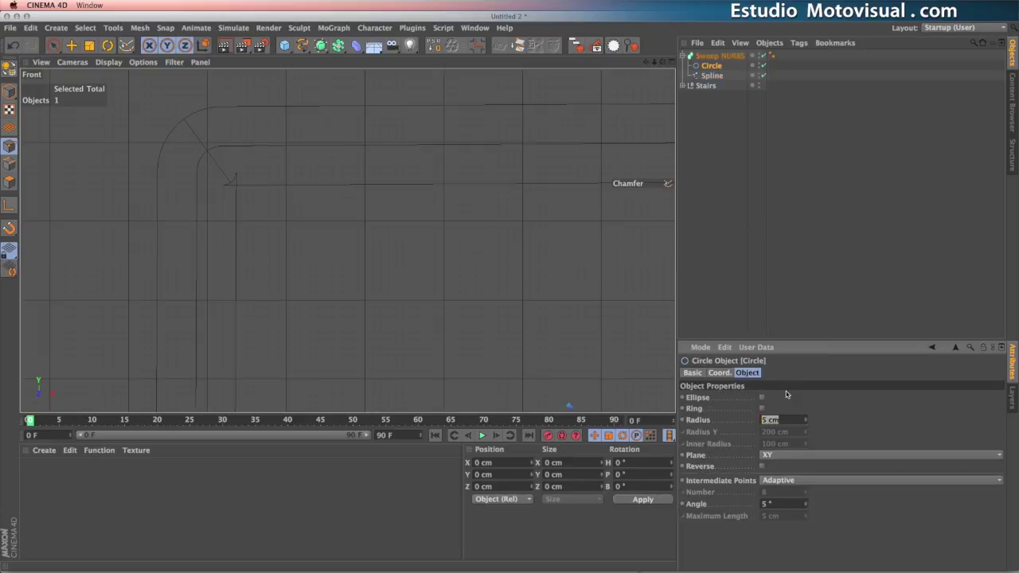
type("4")
key("Return")
left_click(787, 419)
type("3")
key("Return")
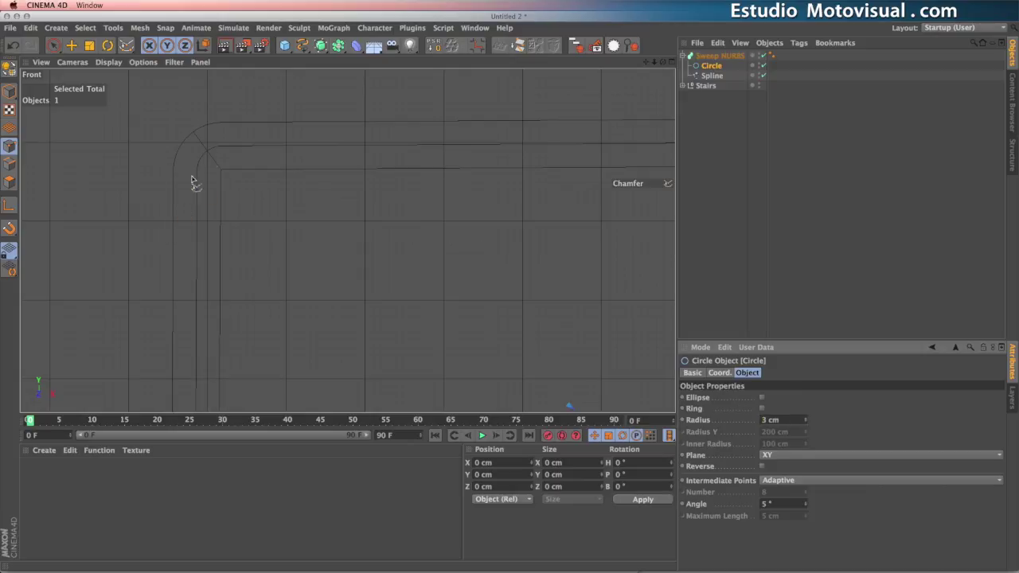
Examine the handrail tube's thickness along the flight in the front view and around the landing bends in perspective.
middle_click_drag(215, 166, 171, 151, "alt")
middle_click_drag(613, 163, 349, 183, "alt")
middle_click_drag(450, 205, 401, 193, "alt")
right_click_drag(535, 257, 438, 233, "alt")
middle_click_drag(555, 263, 362, 186, "alt")
left_click(673, 62)
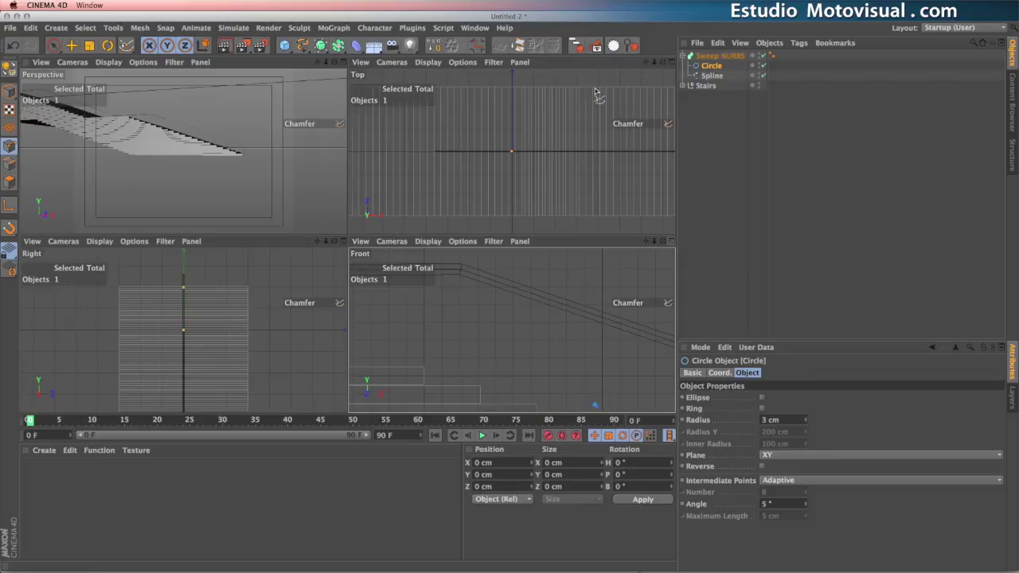
left_click(343, 62)
left_click_drag(239, 207, 340, 194, "alt")
right_click_drag(340, 194, 386, 198, "alt")
middle_click_drag(387, 198, 328, 257, "alt")
right_click_drag(266, 226, 382, 229, "alt")
middle_click_drag(382, 229, 337, 237, "alt")
left_click_drag(336, 239, 371, 228, "alt")
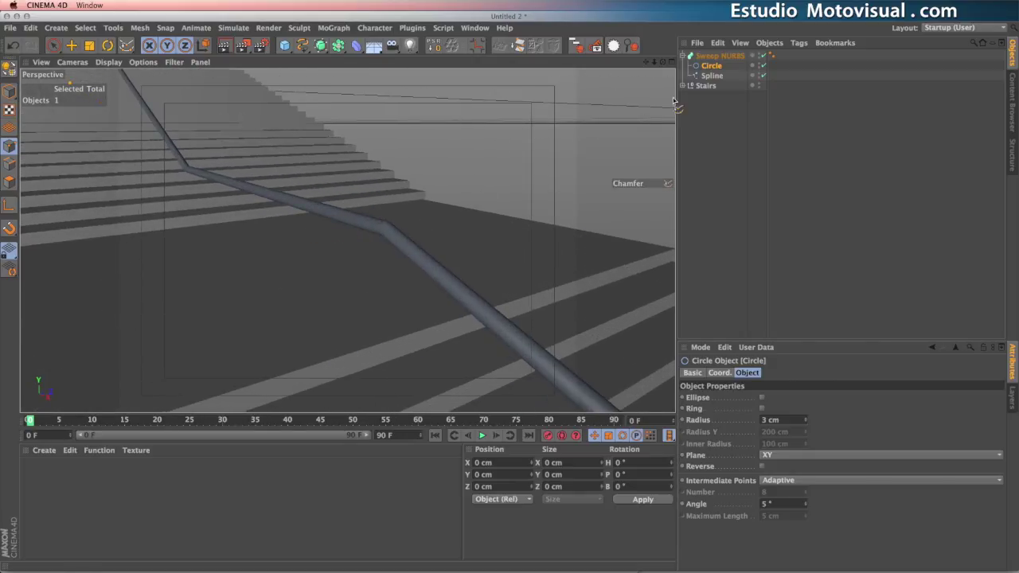
Set the profile Circle's radius to 2 cm and check the handrail from the landing bends to its lower end.
left_click(791, 419)
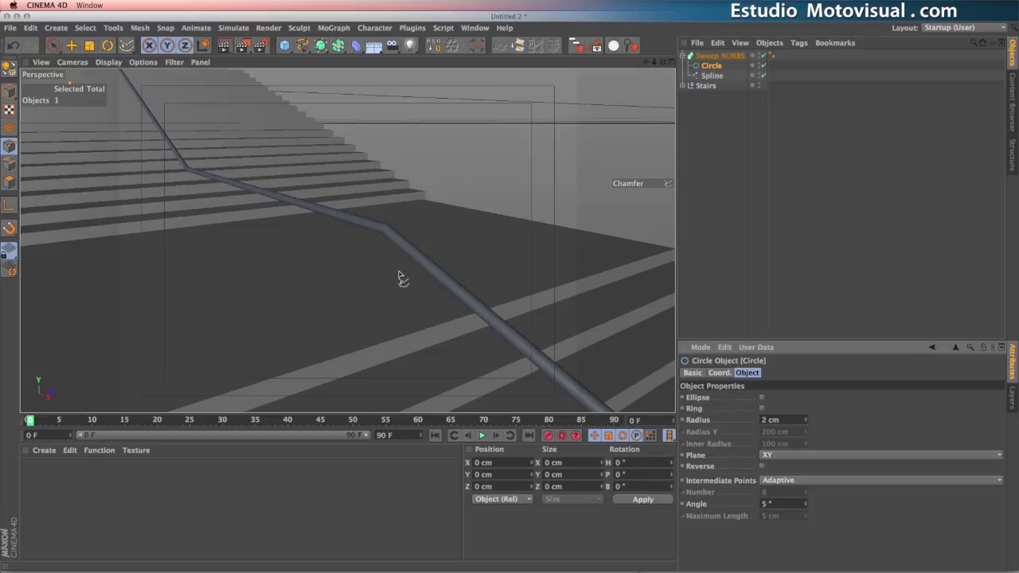
left_click_drag(410, 285, 358, 263, "alt")
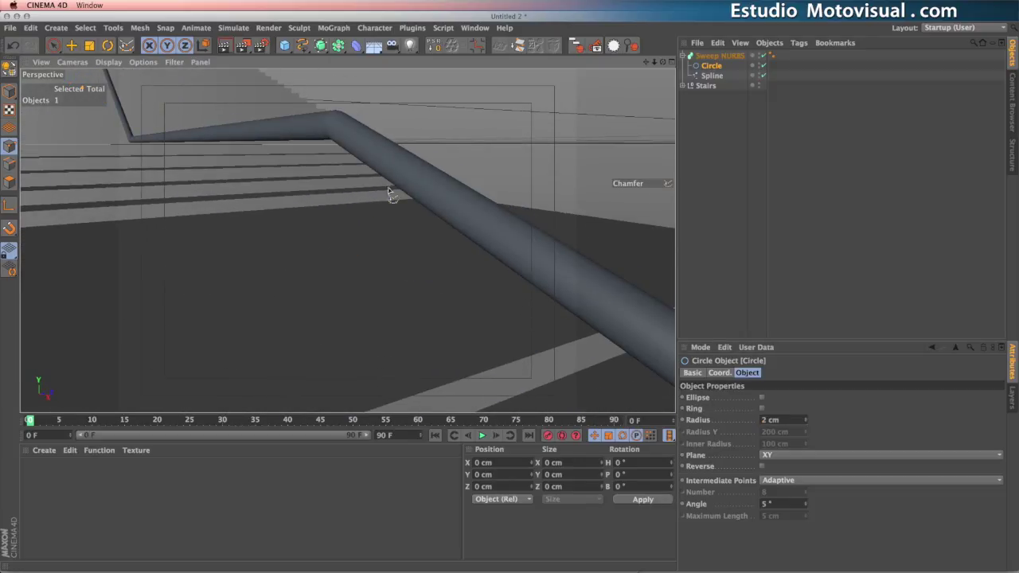
left_click_drag(392, 191, 460, 245, "alt")
right_click_drag(428, 205, 489, 206, "alt")
right_click_drag(346, 239, 448, 237, "alt")
left_click_drag(435, 245, 382, 237, "alt")
left_click_drag(283, 192, 217, 197, "alt")
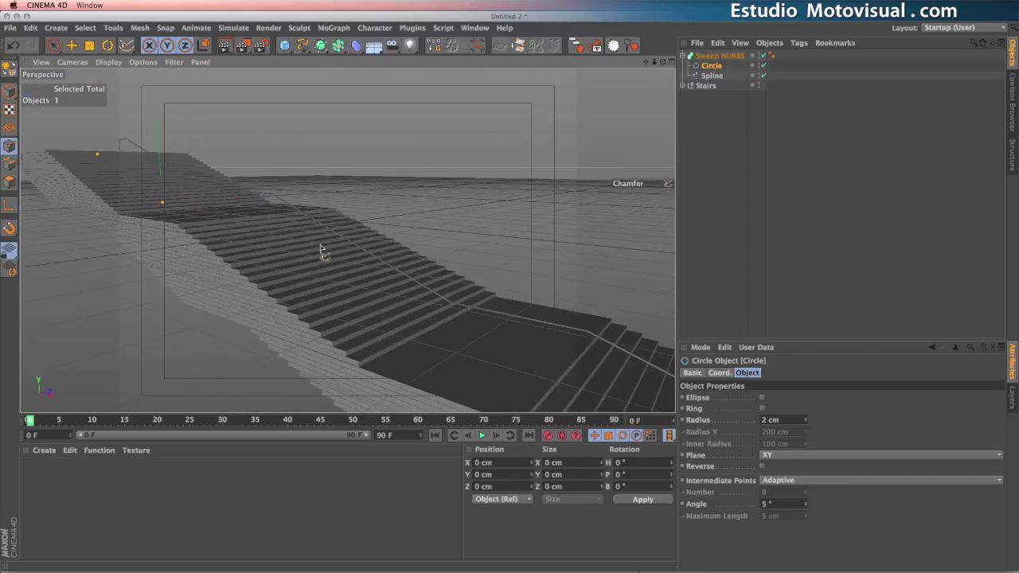
left_click_drag(489, 325, 546, 303, "alt")
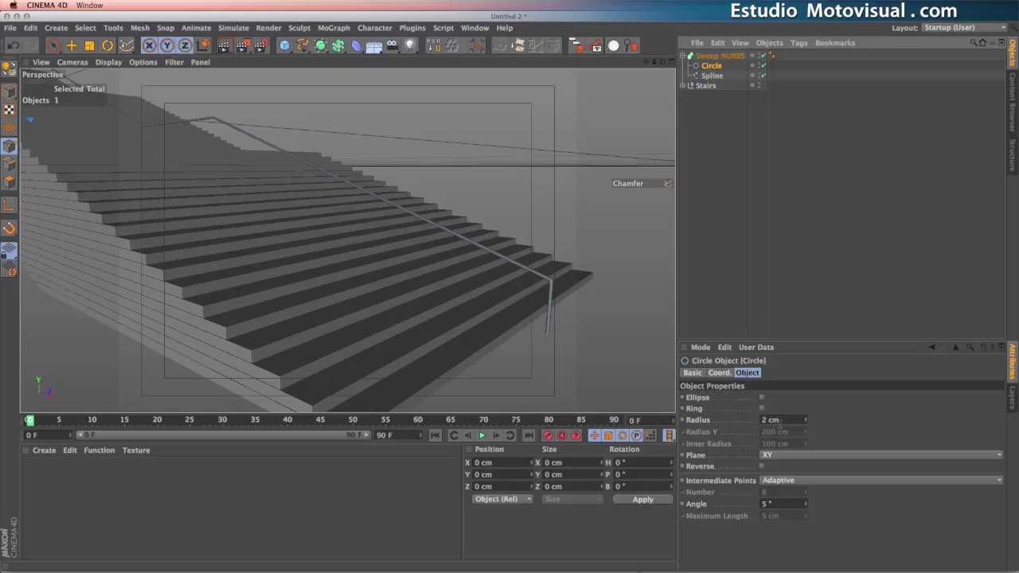
Add a Cylinder object for a handrail post and set its radius to 2 cm.
left_click(284, 46)
left_click(501, 59)
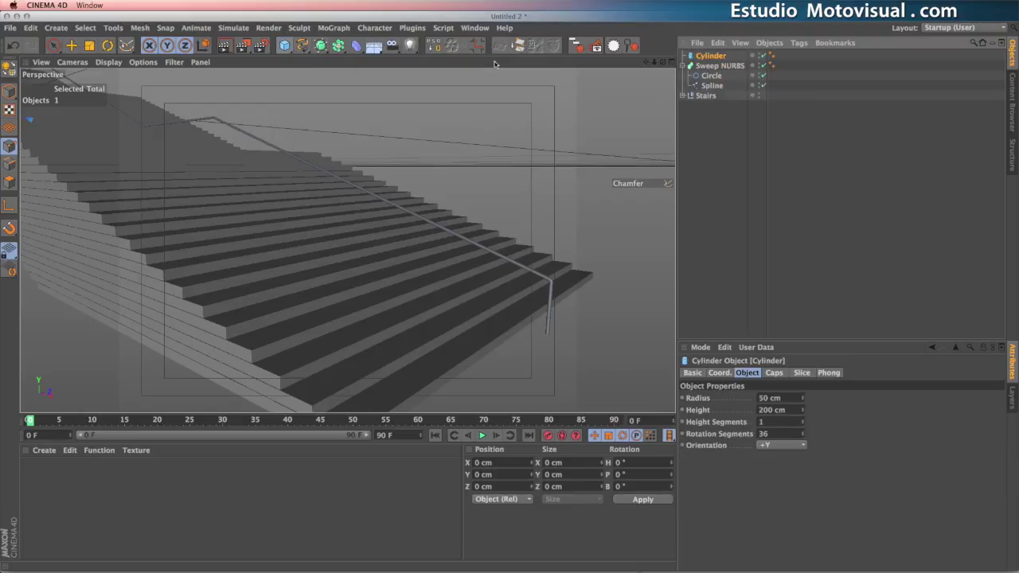
left_click(787, 398)
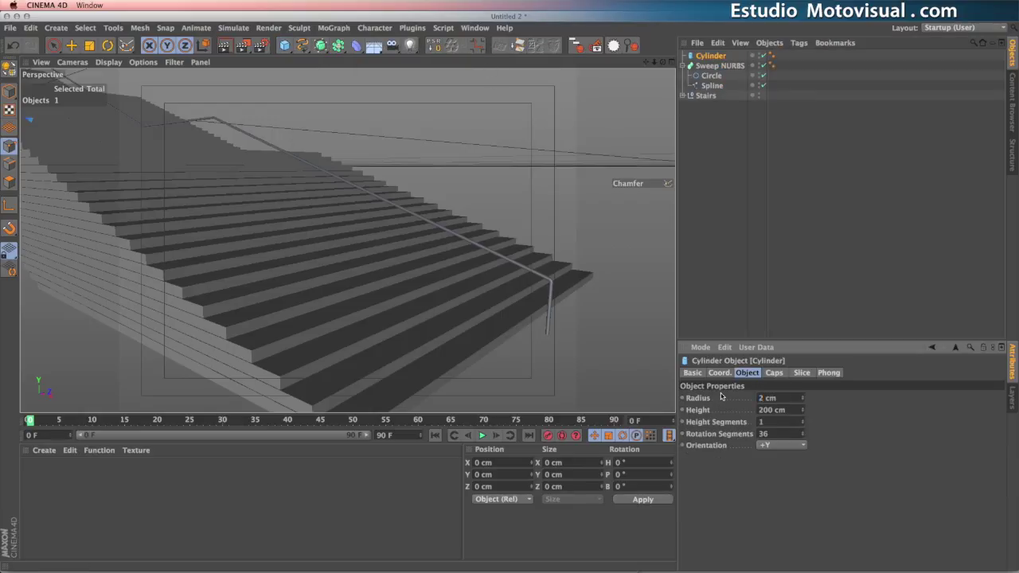
Move the cylinder straight up along Y until it stands clear above the stairs and handrail.
right_click_drag(281, 268, 205, 261, "alt")
left_click(54, 47)
left_click_drag(134, 253, 408, 342, "alt")
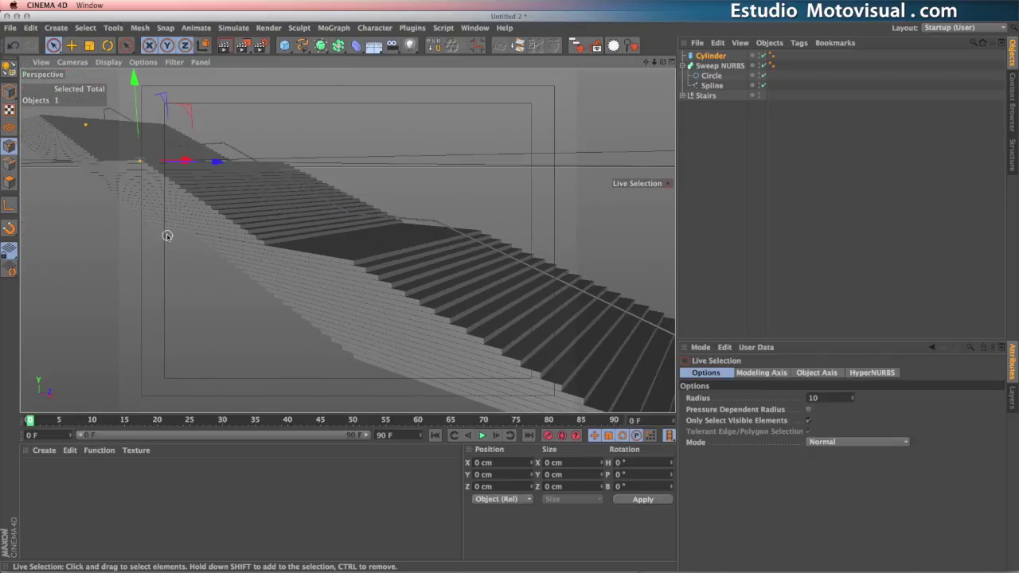
left_click_drag(165, 232, 314, 191, "alt")
left_click_drag(248, 143, 240, 35)
left_click_drag(245, 209, 408, 269, "alt")
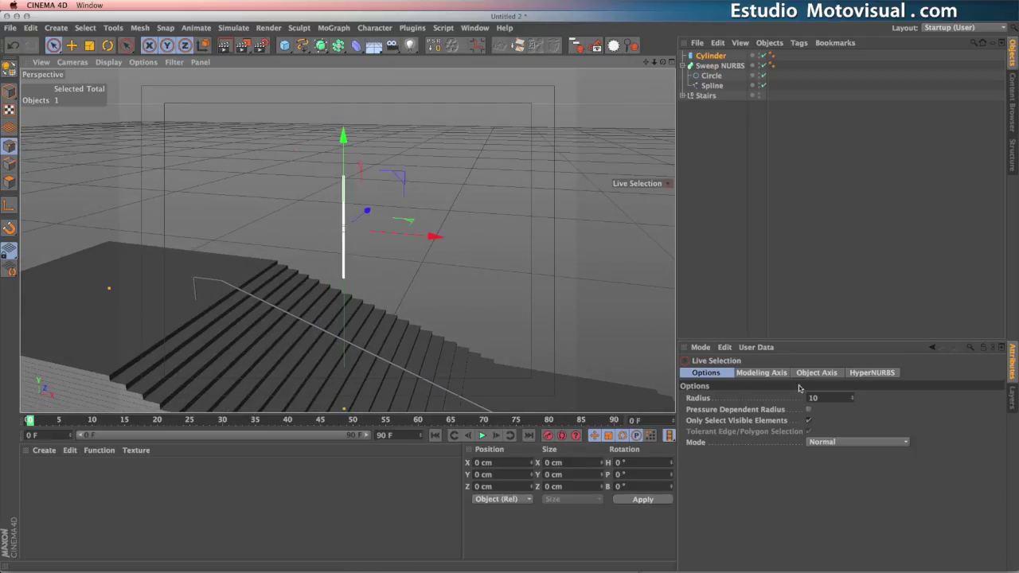
Set the cylinder's height to 100 cm and lower it along Y until its top meets the handrail.
left_click(706, 57)
left_click_drag(794, 410, 717, 401)
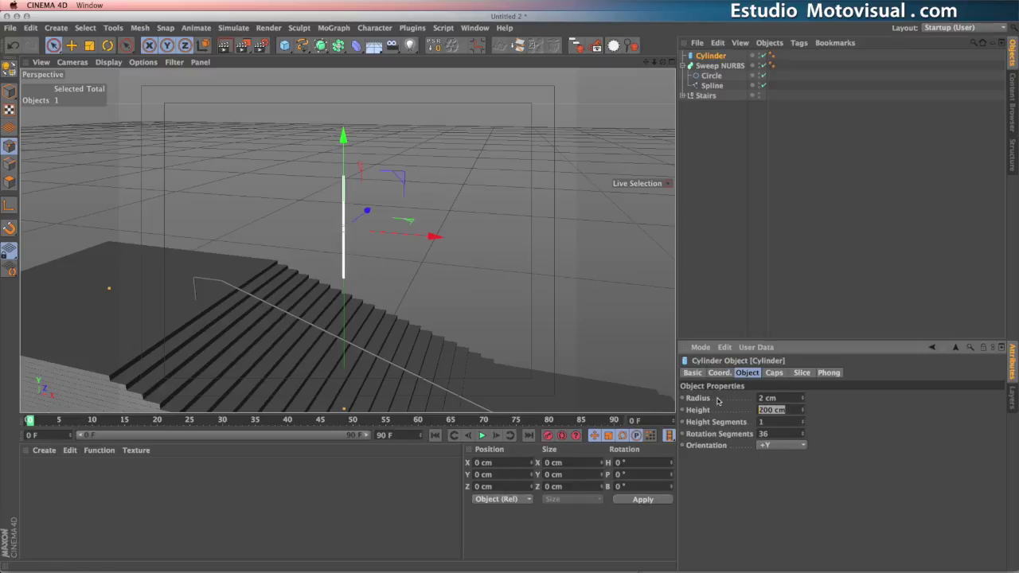
type("100")
key("Return")
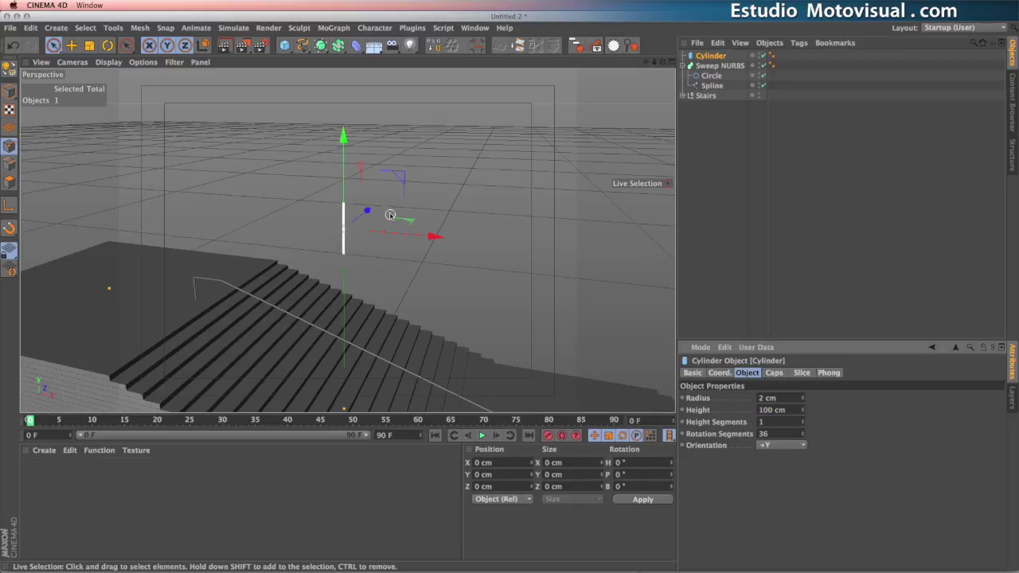
left_click_drag(332, 137, 398, 257)
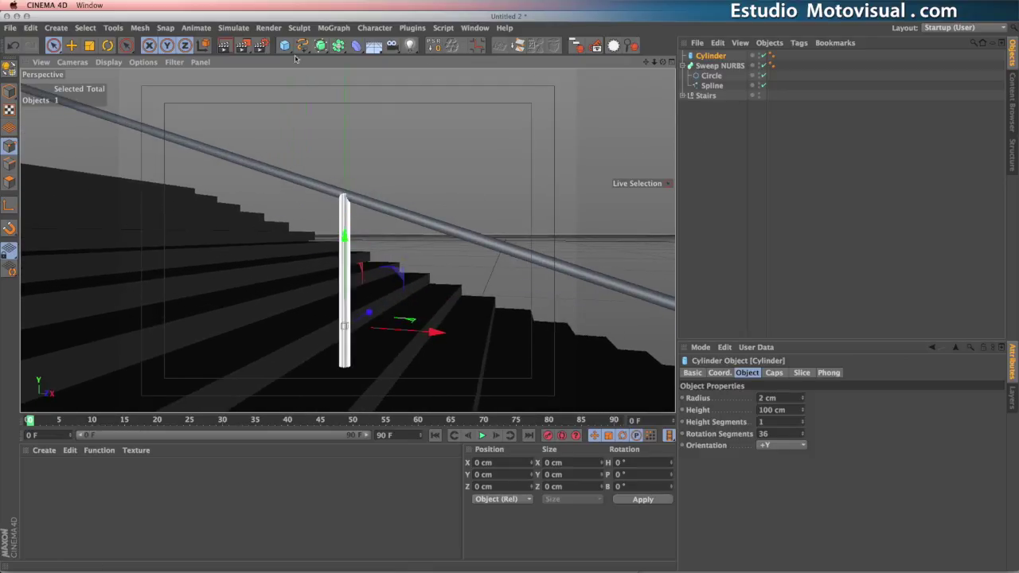
Add a MoGraph Cloner, make the cylinder its child and select the Cloner.
left_click(335, 28)
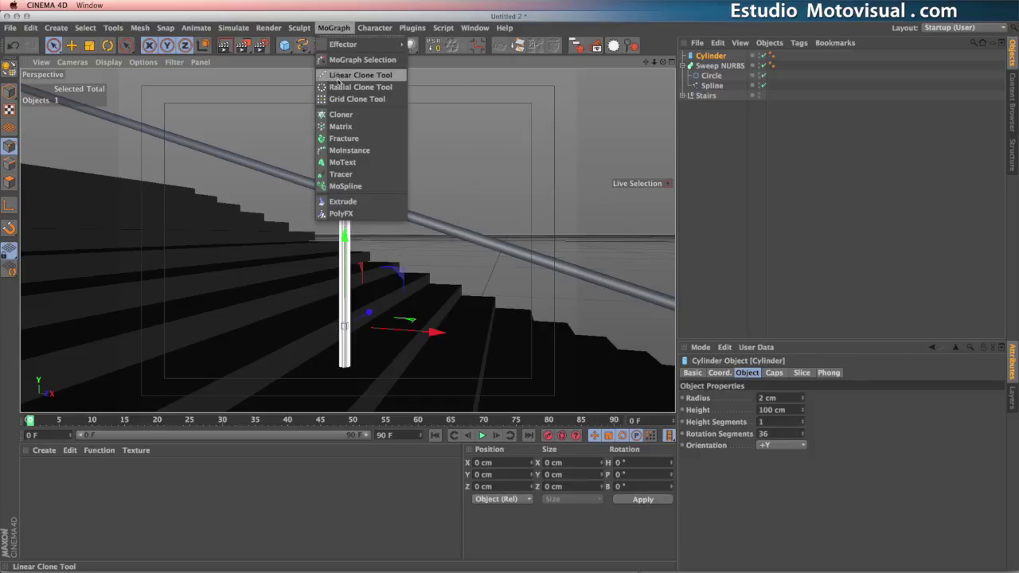
left_click(341, 114)
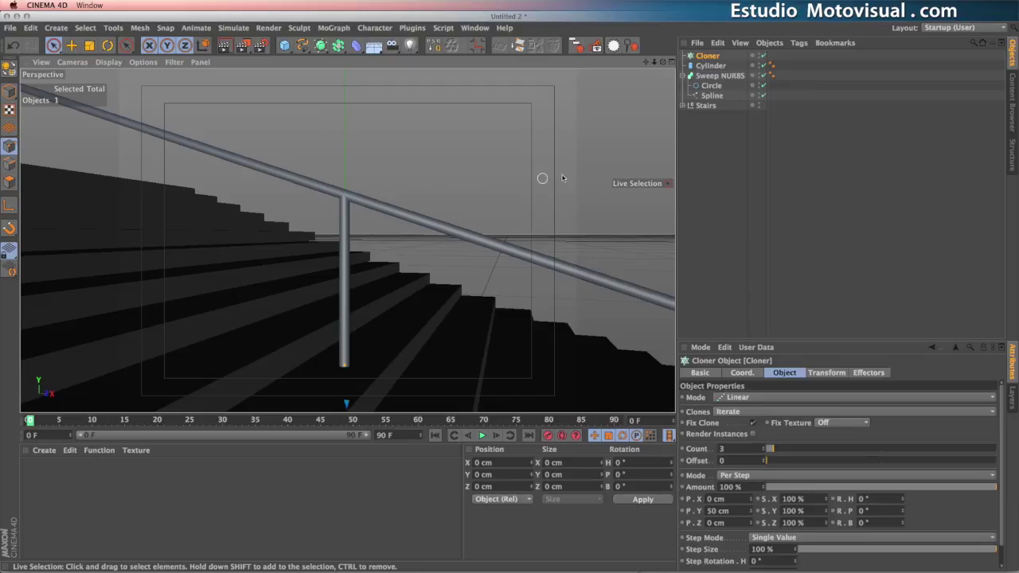
left_click(709, 65)
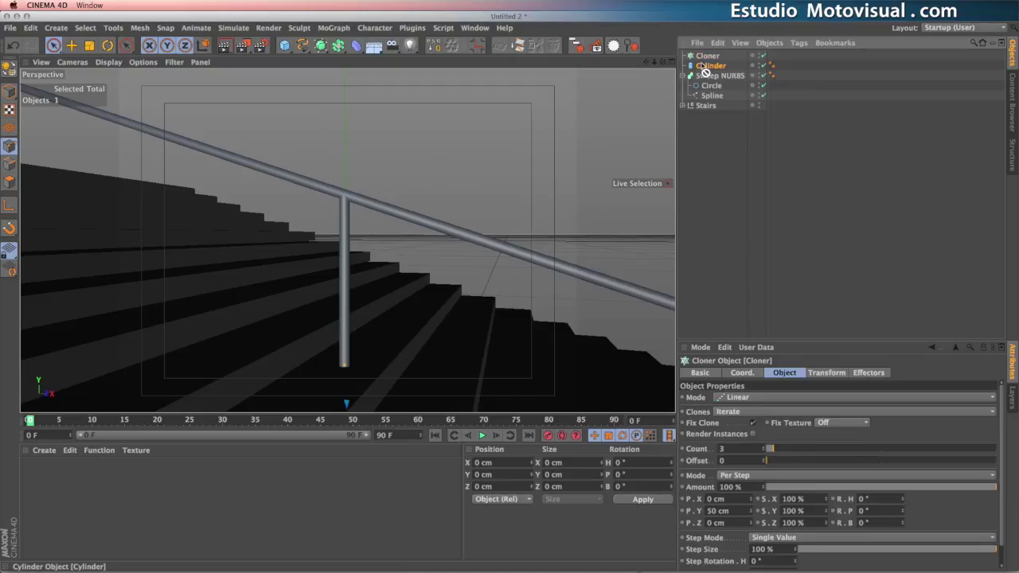
left_click_drag(715, 57, 714, 58)
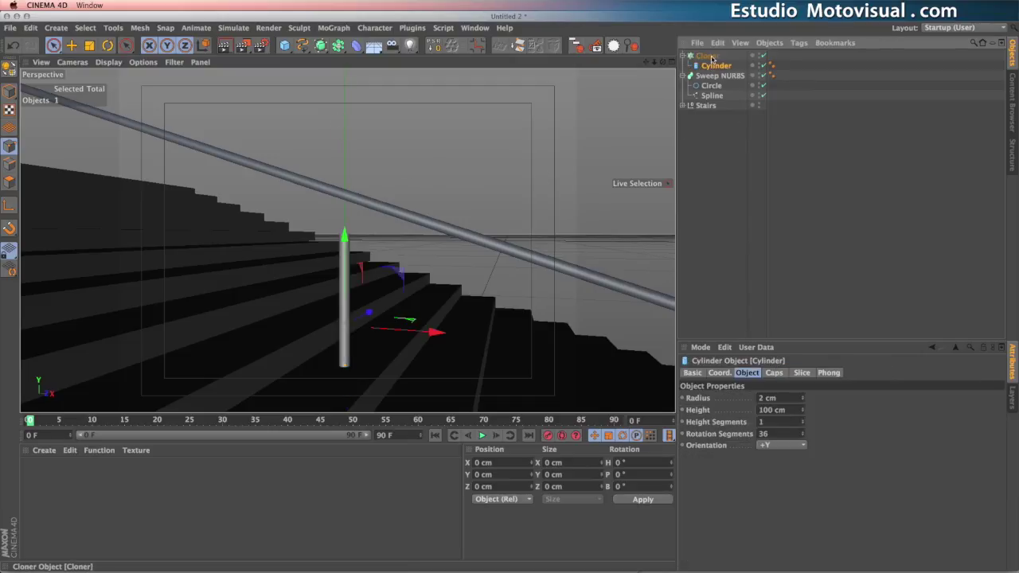
left_click(708, 55)
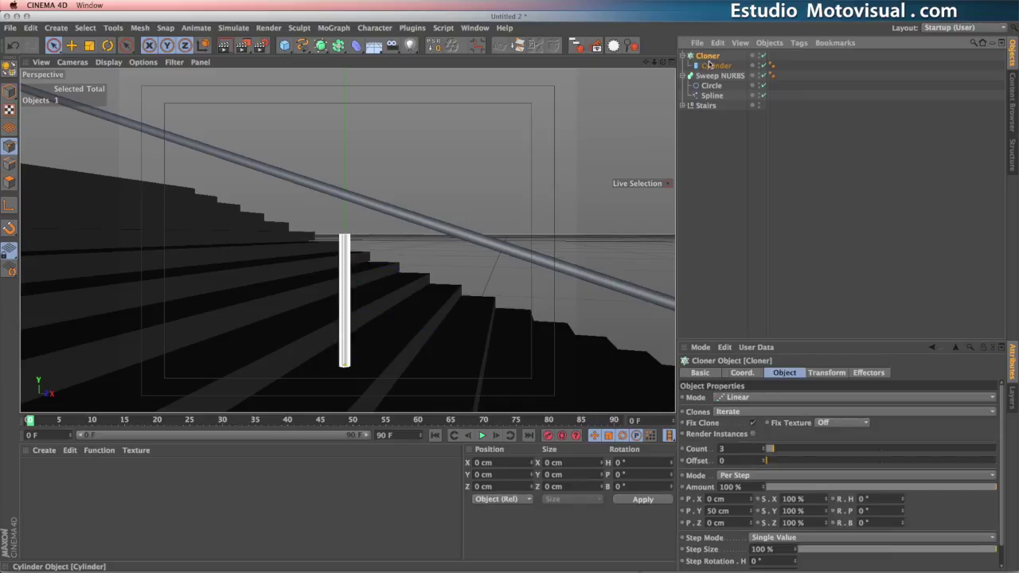
Switch the Cloner to Object mode and assign the handrail's Spline as the object to clone onto.
left_click(729, 398)
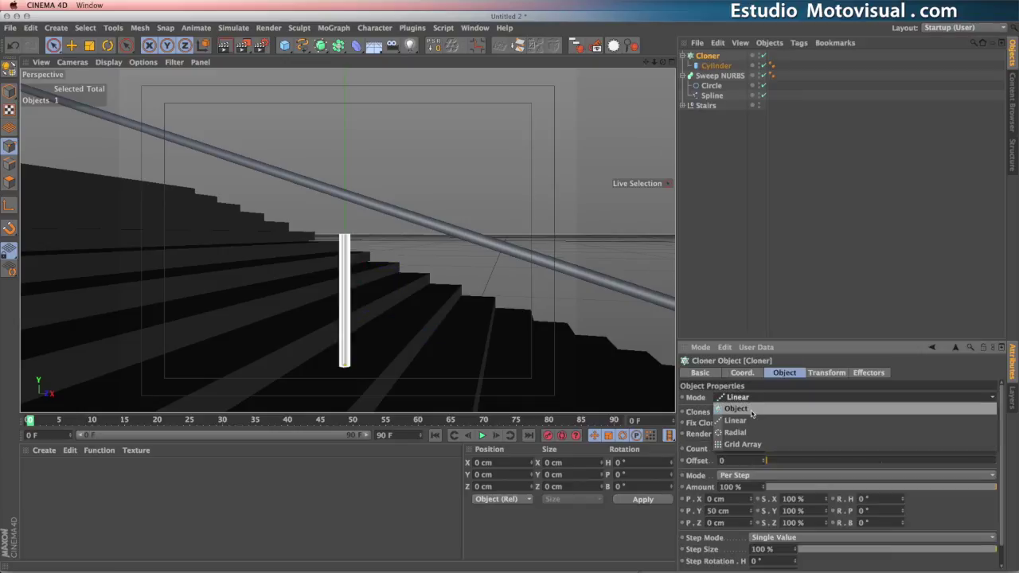
left_click(751, 411)
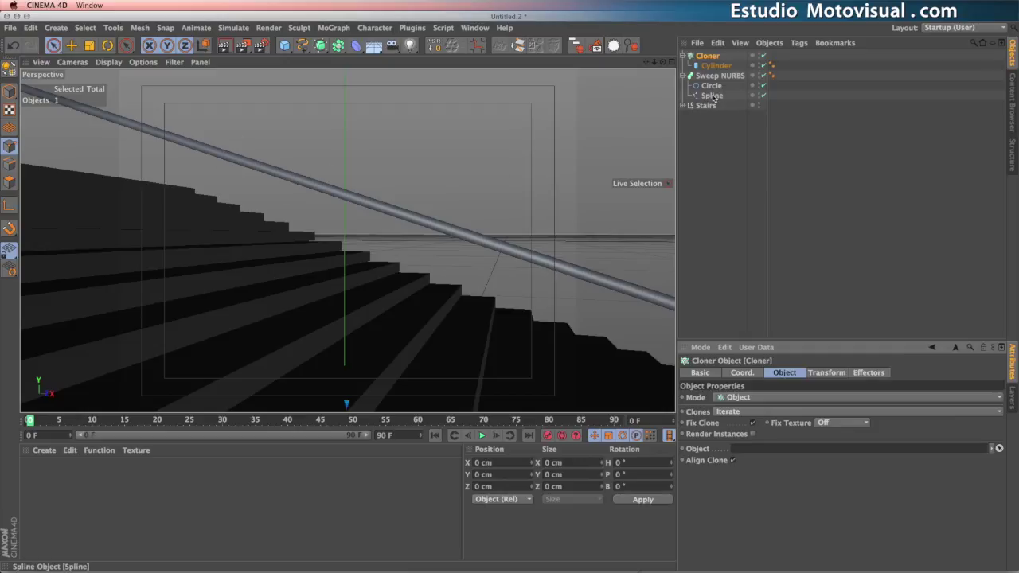
left_click_drag(713, 97, 750, 450)
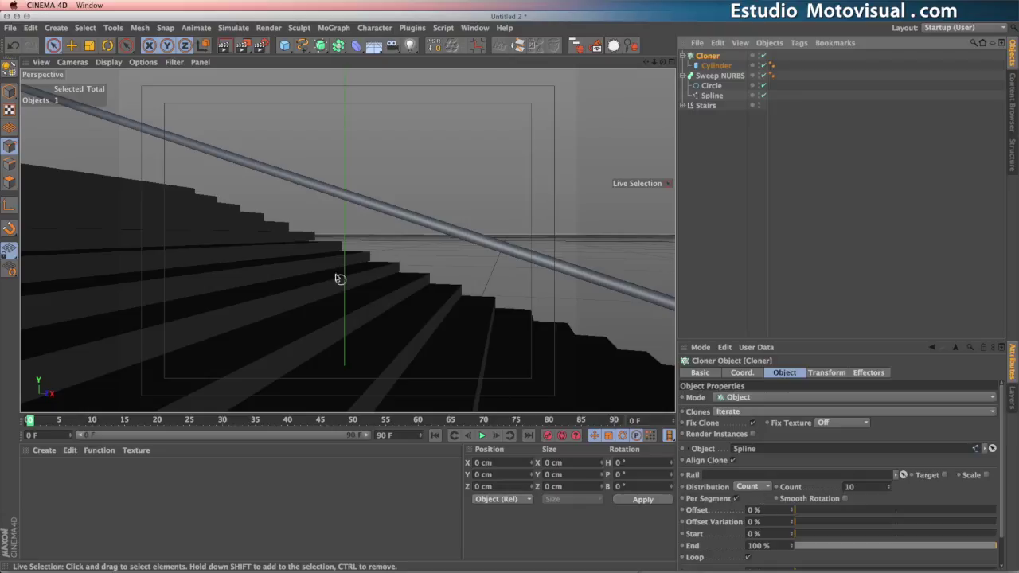
Change the Cloner's distribution along the spline to Even.
left_click_drag(377, 250, 579, 330, "alt")
middle_click_drag(316, 244, 349, 246, "alt")
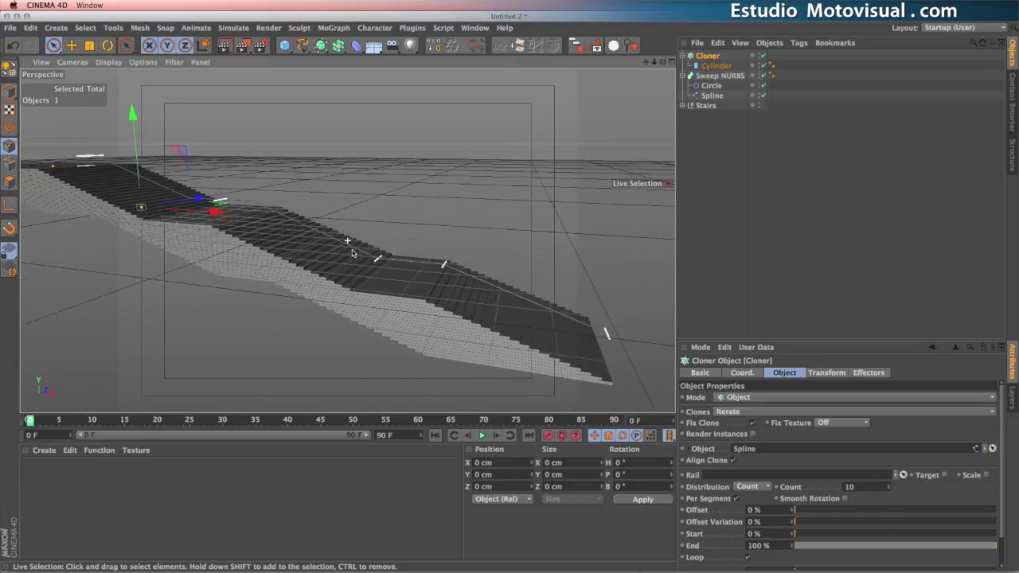
right_click_drag(372, 267, 351, 226, "alt")
left_click_drag(348, 240, 556, 273, "alt")
left_click_drag(356, 231, 278, 226, "alt")
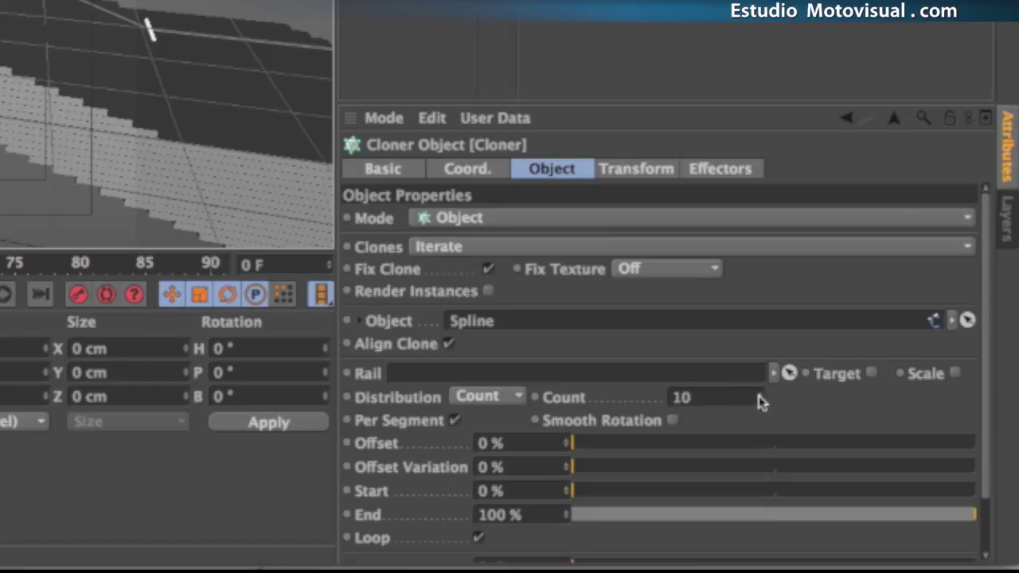
left_click(491, 399)
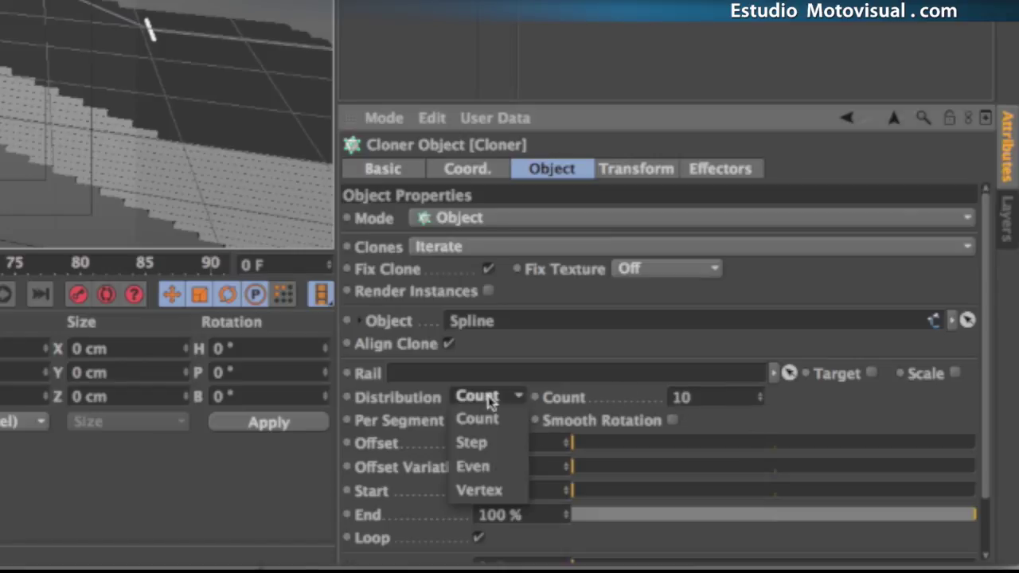
left_click(493, 468)
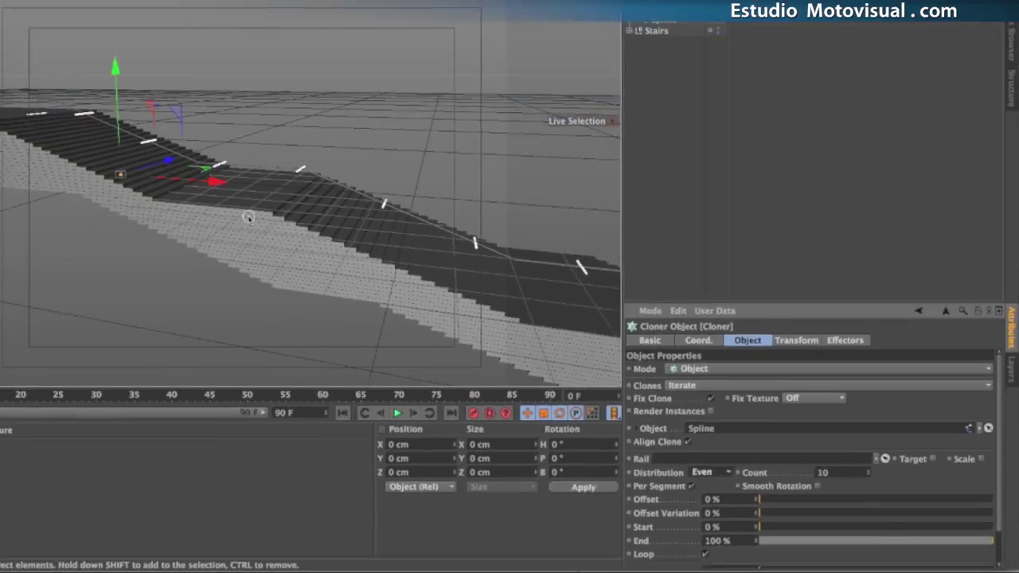
Raise the Cloner's count to 29 so more posts are spread along the handrail spline.
middle_click_drag(321, 242, 261, 236, "alt")
right_click_drag(361, 269, 293, 260, "alt")
left_click_drag(393, 303, 290, 243, "alt")
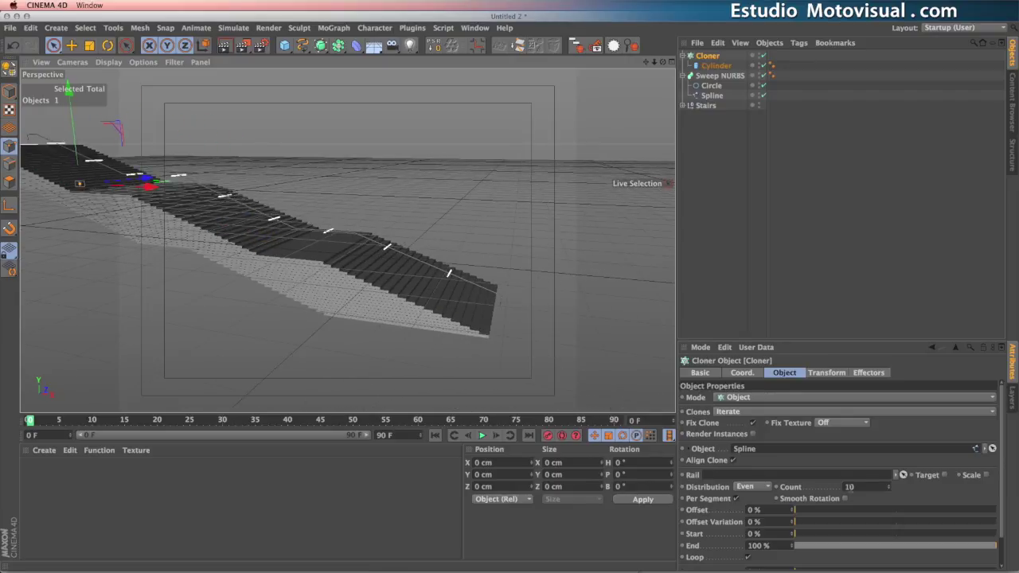
left_click_drag(889, 487, 892, 478)
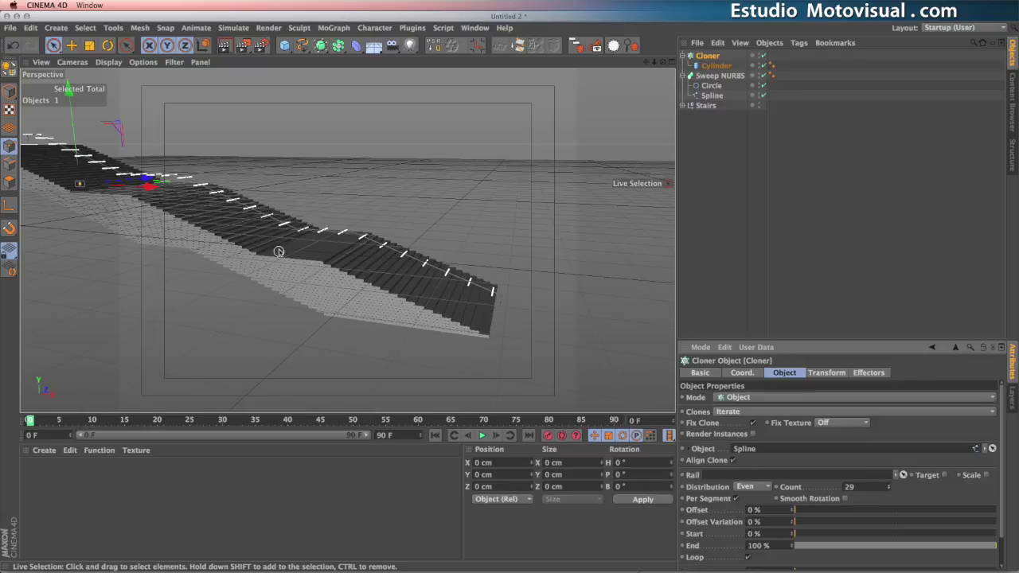
Set the cloned Cylinder's orientation to +X so the posts stand up instead of lying across the handrail.
right_click_drag(303, 267, 450, 220, "alt")
left_click_drag(452, 219, 239, 301, "alt")
left_click(717, 66)
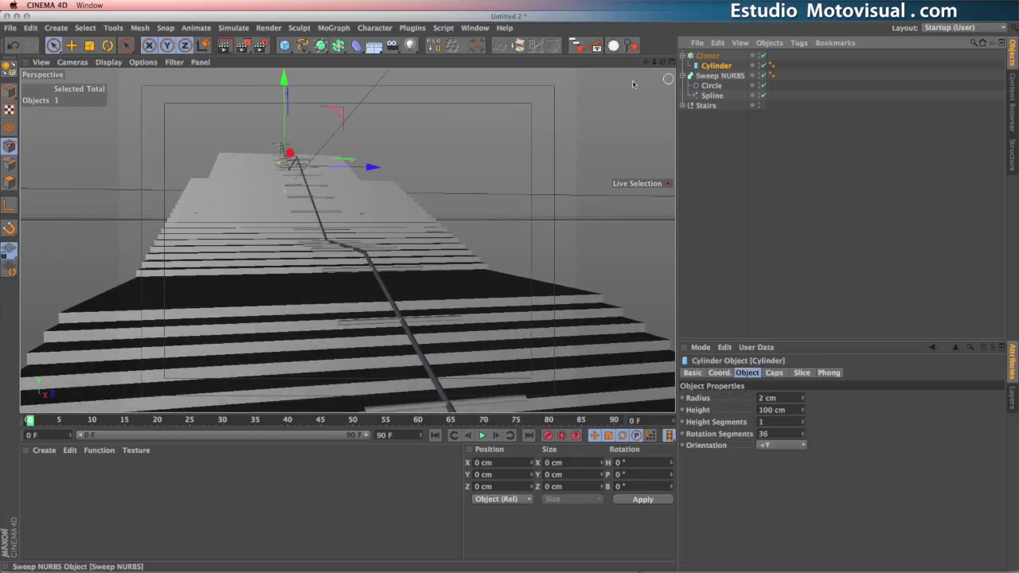
left_click_drag(348, 210, 345, 227, "alt")
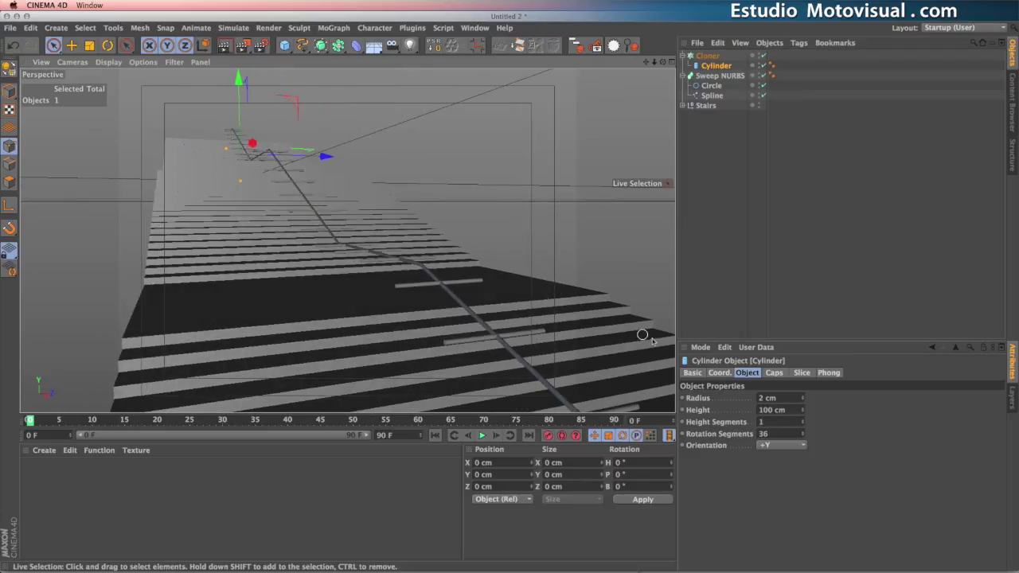
left_click(781, 445)
left_click(779, 457)
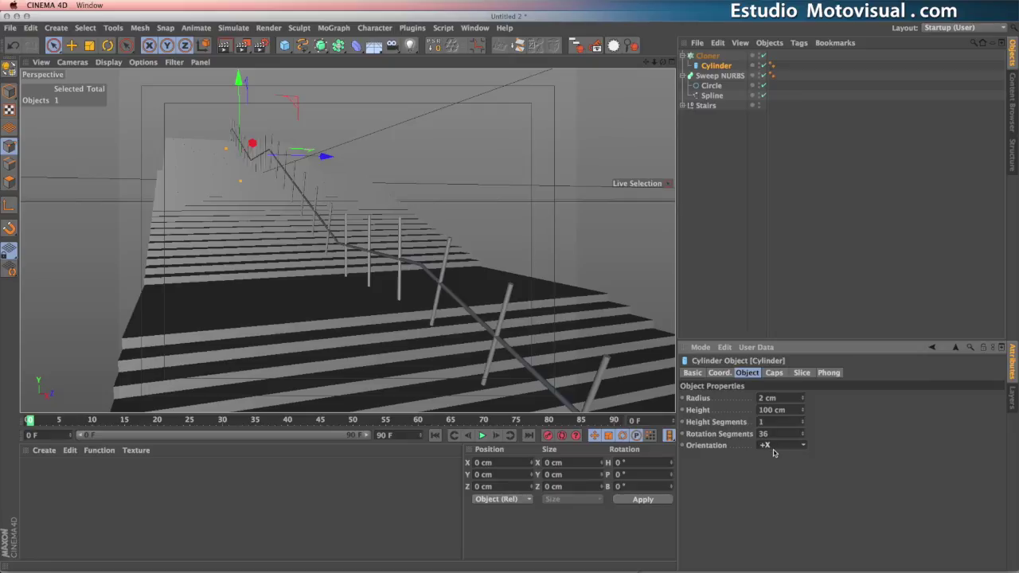
Enable Render Instances and turn off Align Clone for the Cloner.
left_click_drag(432, 300, 537, 281, "alt")
middle_click_drag(553, 285, 498, 263, "alt")
left_click_drag(488, 259, 511, 264, "alt")
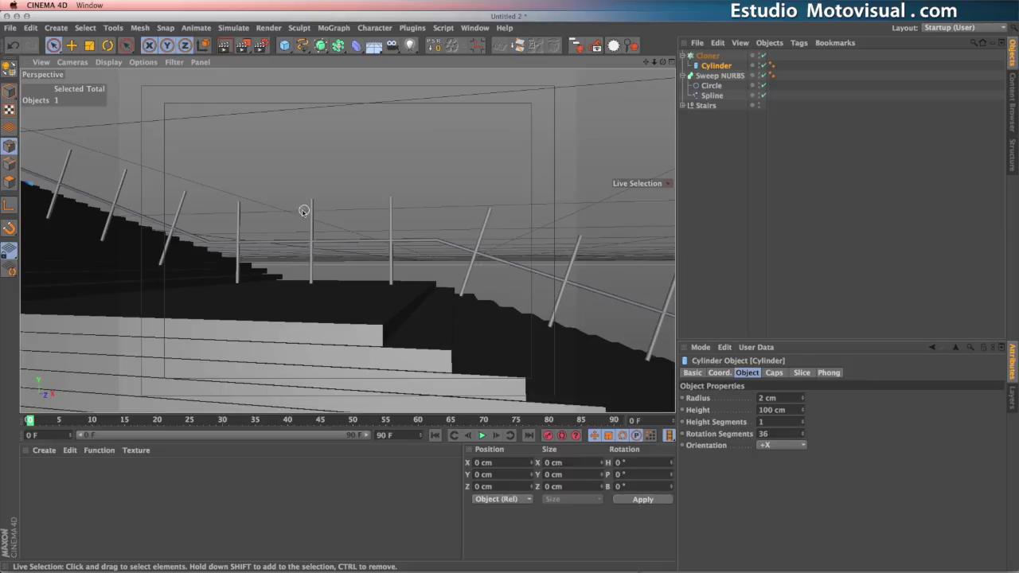
middle_click_drag(365, 241, 402, 248, "alt")
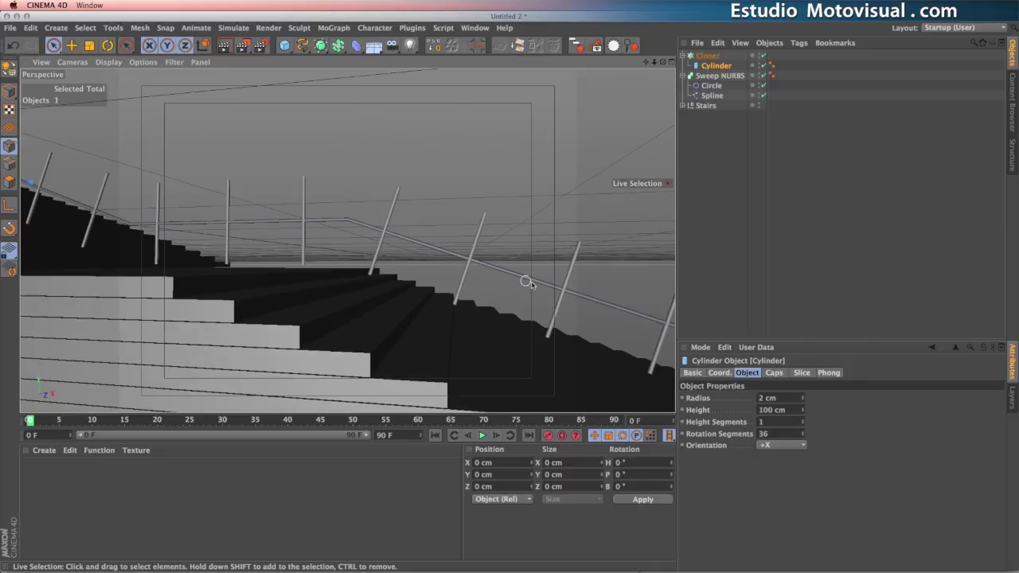
left_click_drag(551, 287, 411, 261, "alt")
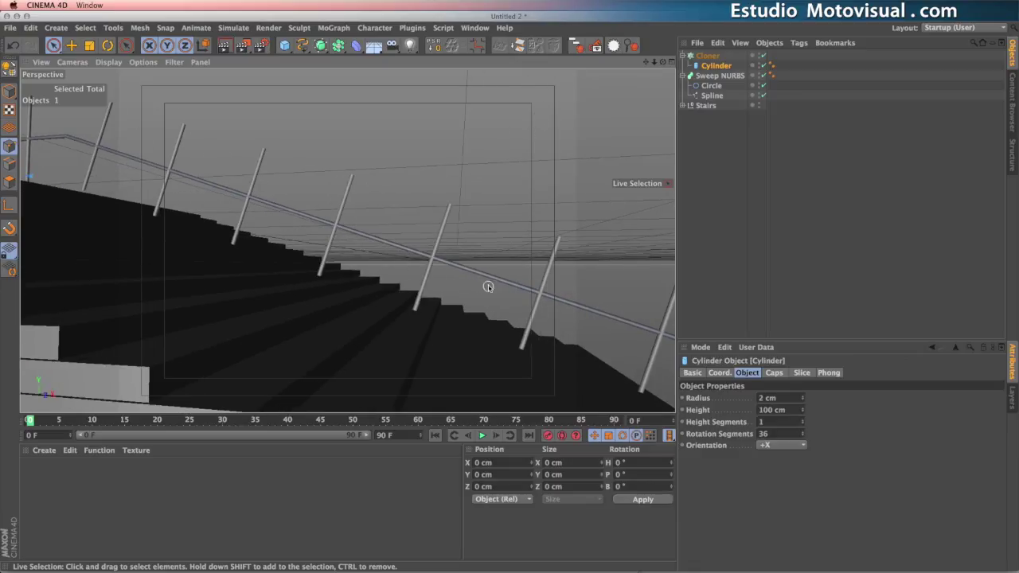
left_click_drag(489, 285, 396, 254, "alt")
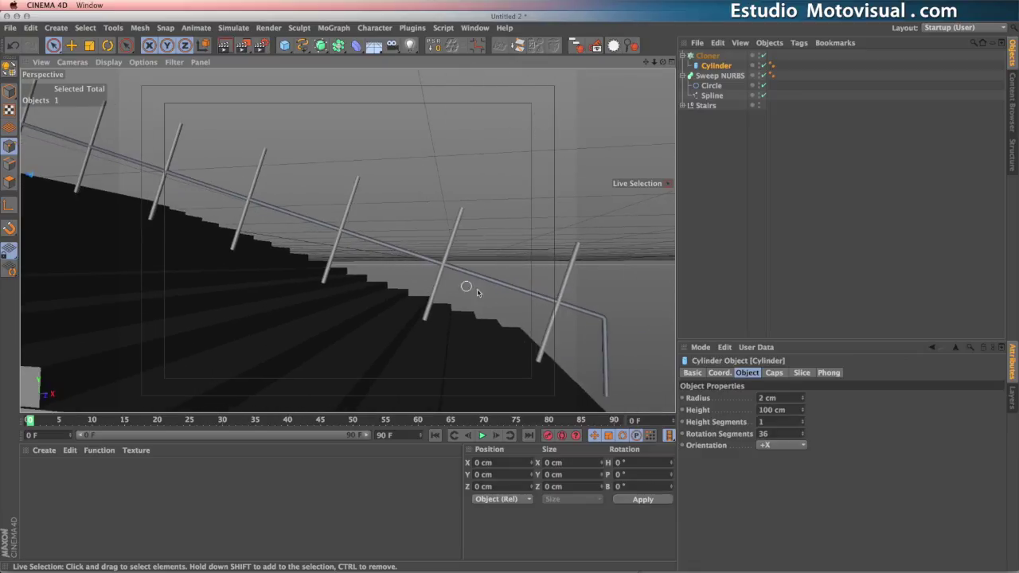
left_click_drag(497, 296, 478, 279, "alt")
left_click(709, 57)
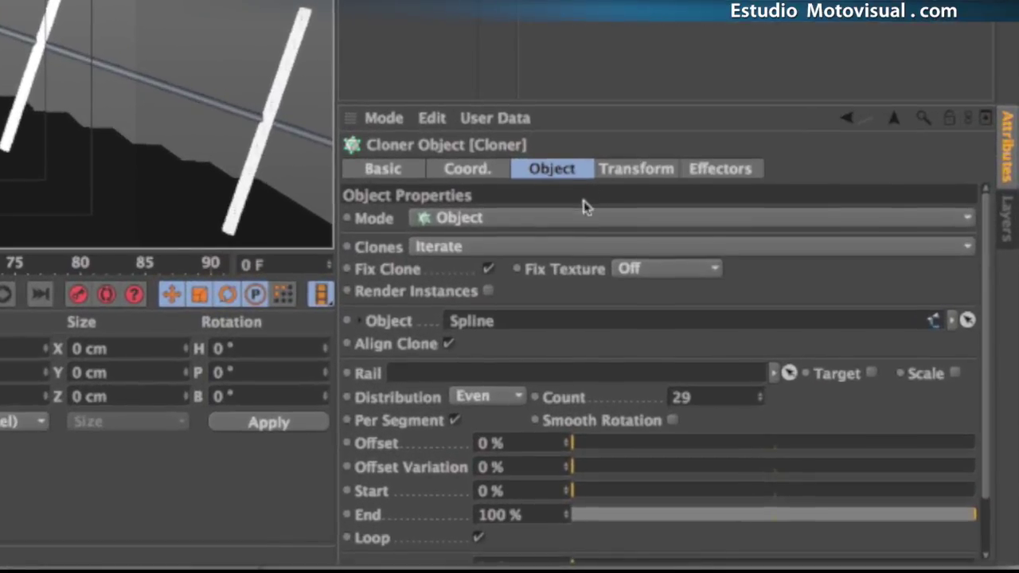
left_click(490, 292)
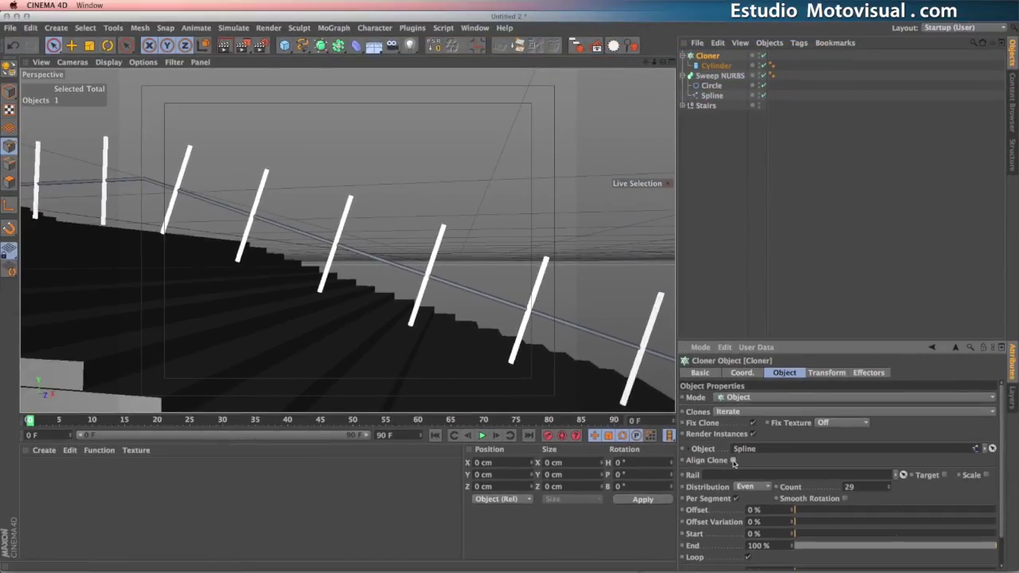
left_click(722, 456)
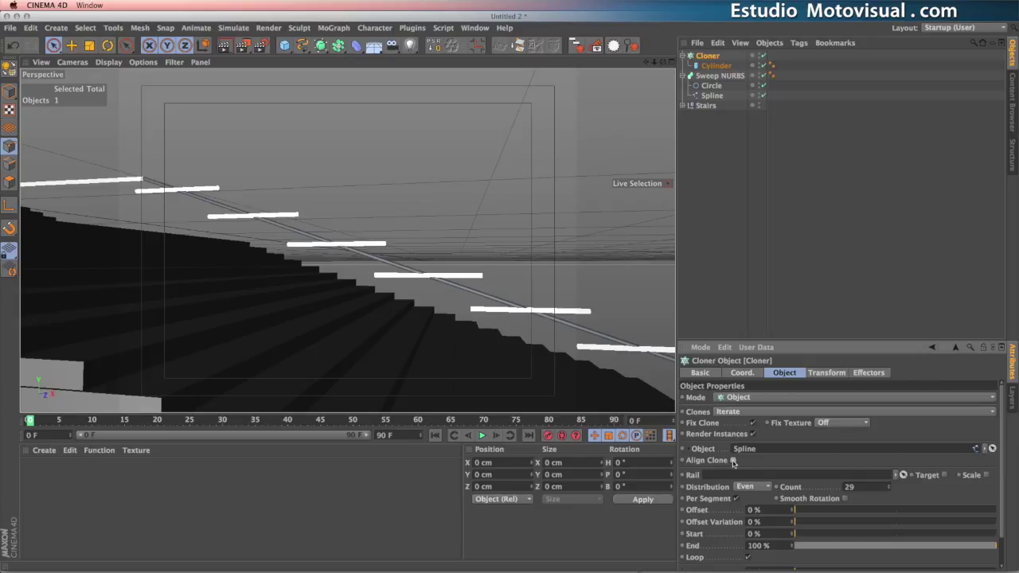
In the Cloner's transform, rotate the clones upright with R.B 90° and lower them with P.Y -50 cm.
left_click_drag(369, 255, 246, 199, "alt")
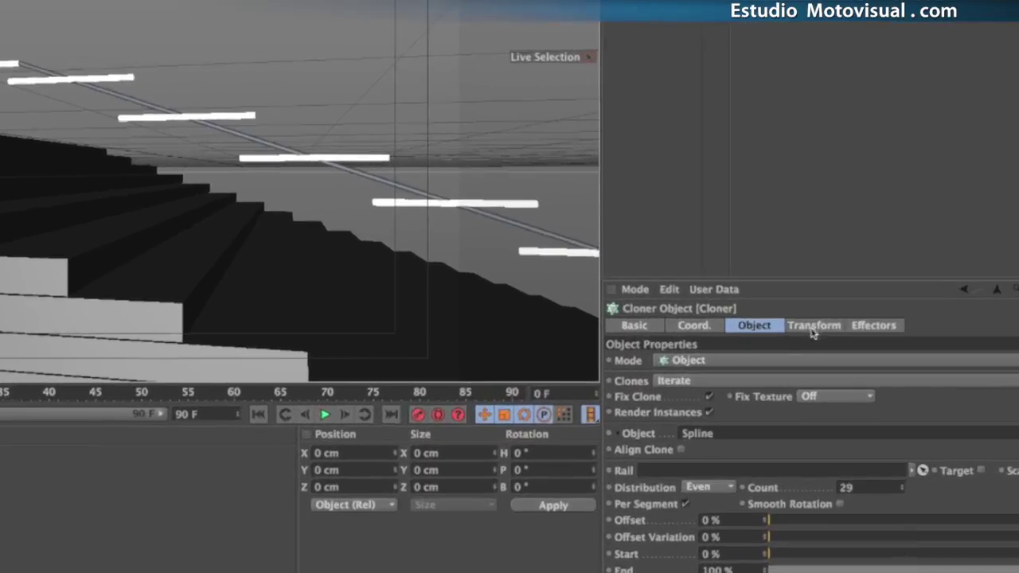
left_click(826, 372)
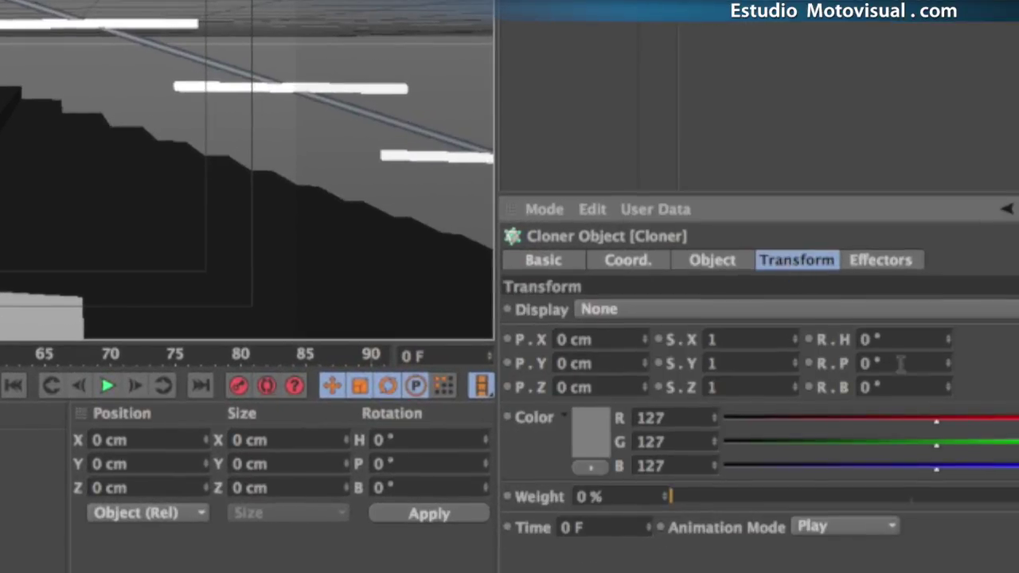
left_click_drag(949, 343, 939, 296)
key("ctrl+z")
left_click_drag(950, 364, 942, 482)
key("ctrl+z")
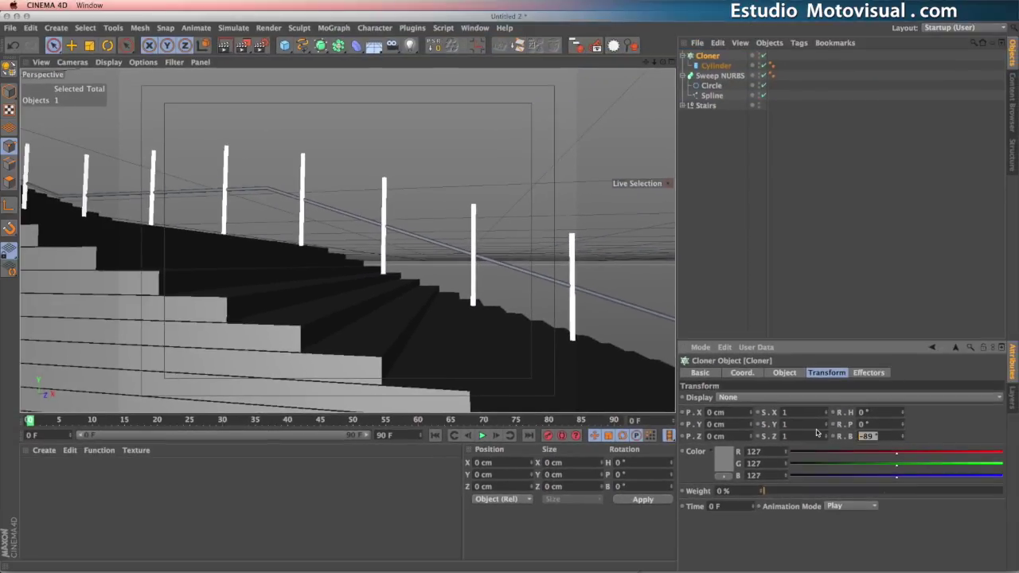
key("Return")
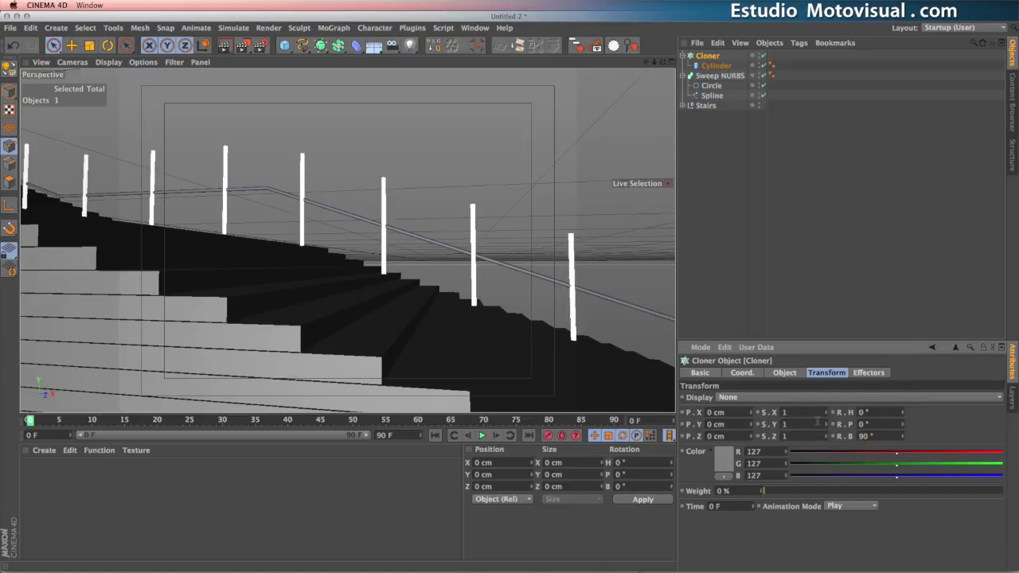
left_click_drag(754, 426, 753, 452)
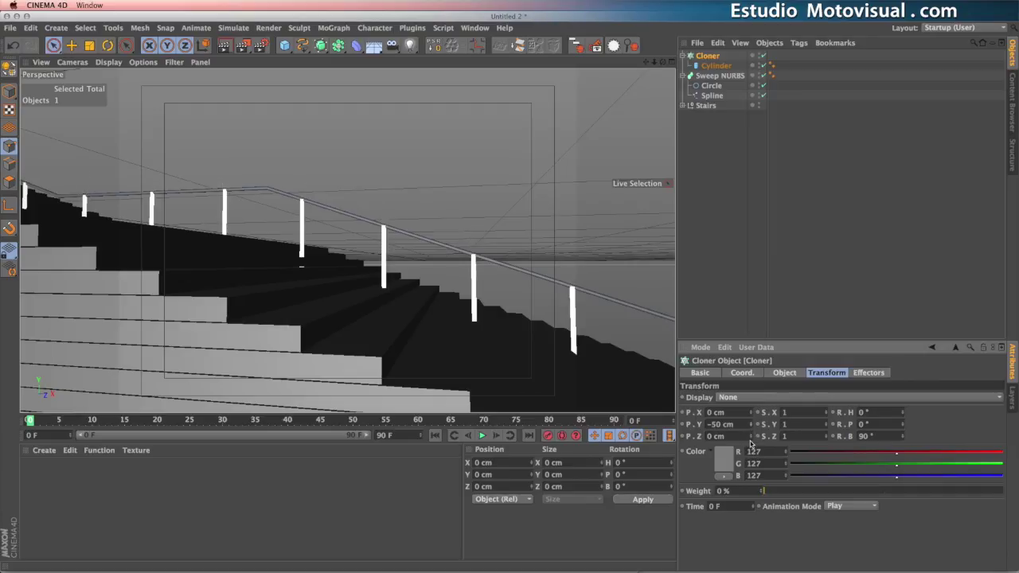
Shorten the Cylinder's height to 60 cm so the posts do not poke through the steps.
left_click_drag(467, 262, 390, 224, "alt")
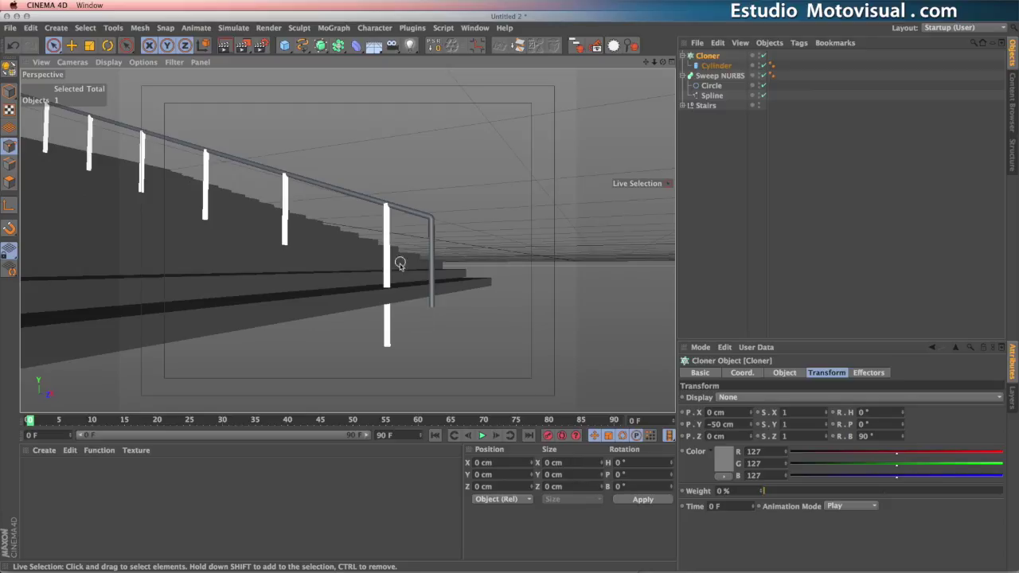
mouse_move(400, 272)
left_mouse_down("alt")
mouse_move(401, 284)
mouse_move(405, 274)
left_mouse_up("alt")
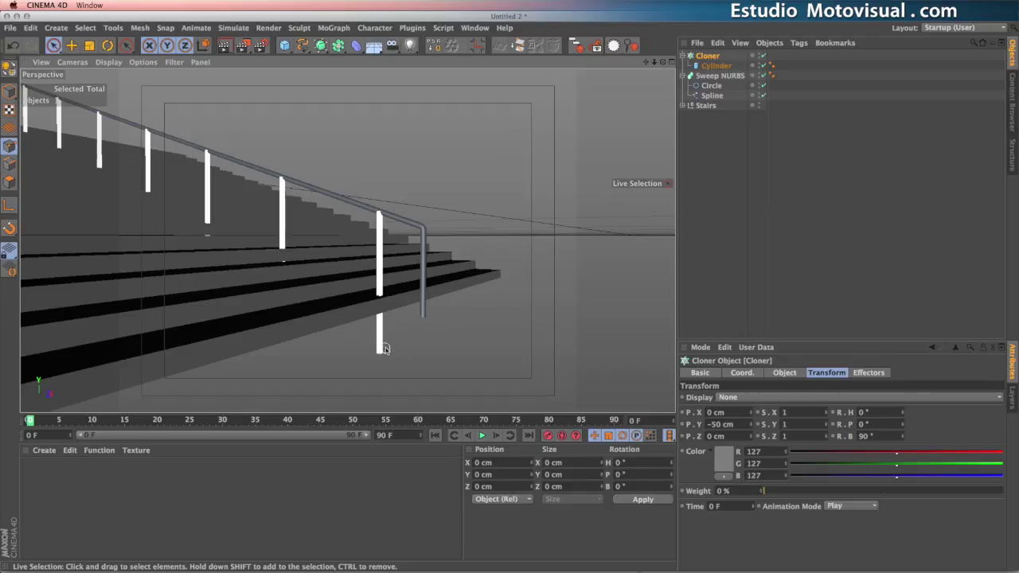
left_click(715, 66)
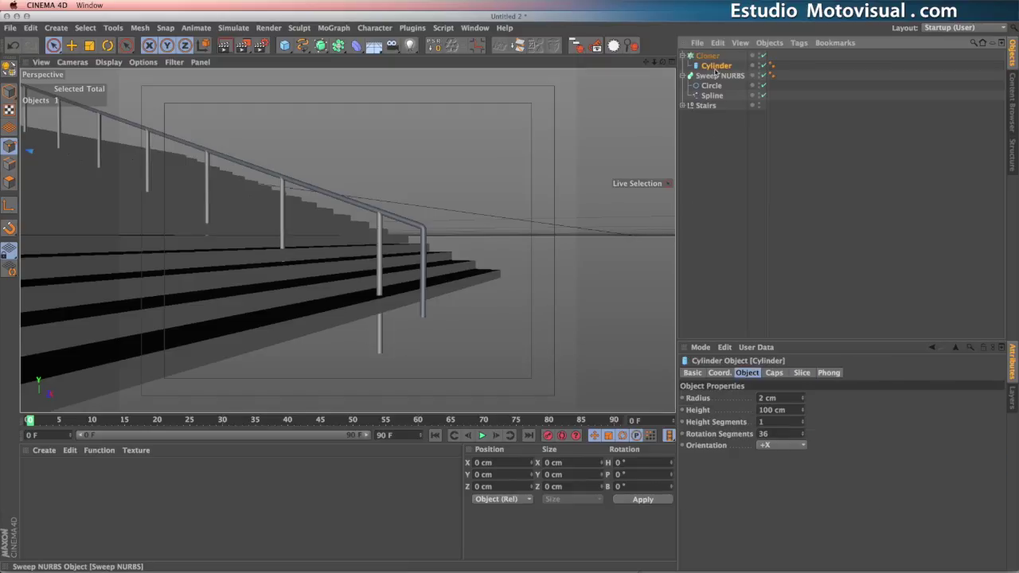
double_click(799, 411)
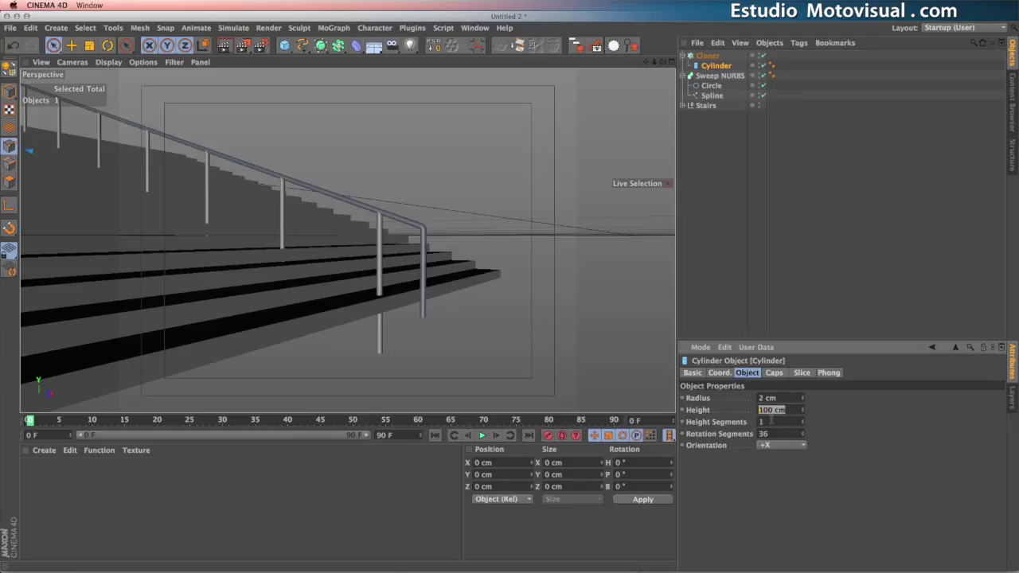
type("60")
key("Return")
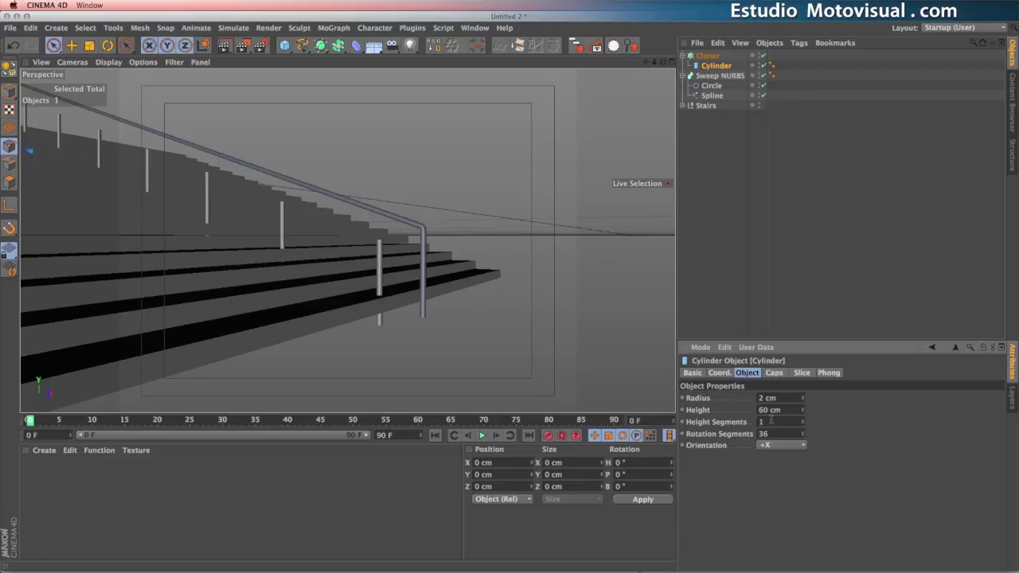
Set the Cloner's transform P.Y to -30 cm so the shortened posts meet the handrail.
left_click(708, 56)
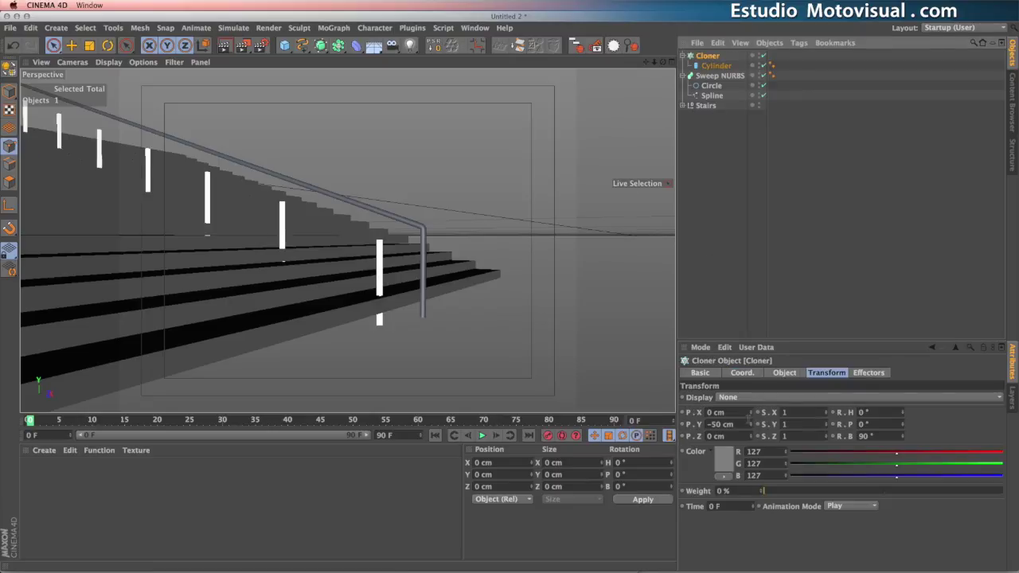
left_click_drag(751, 427, 752, 415)
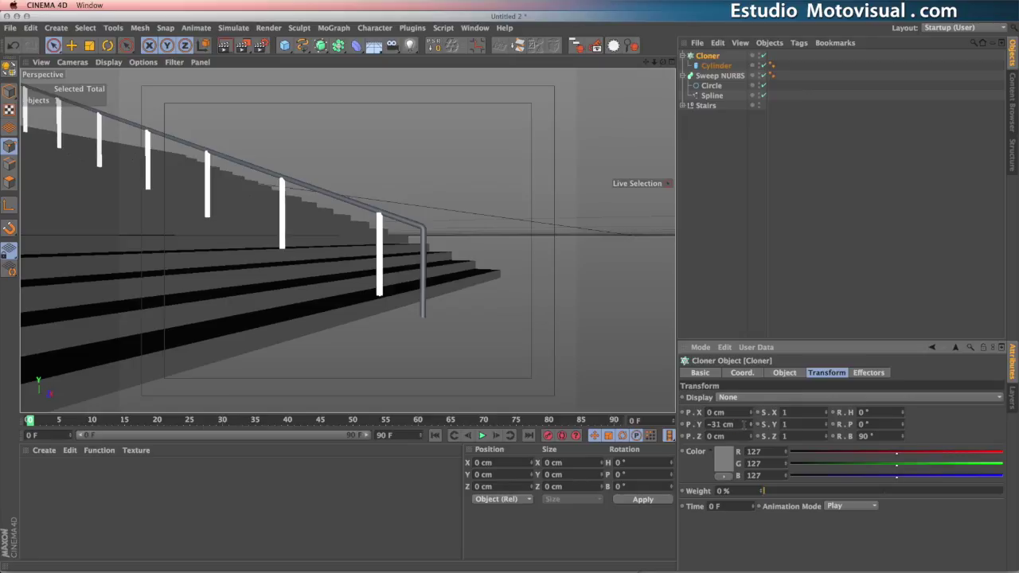
left_click(740, 425)
type("-")
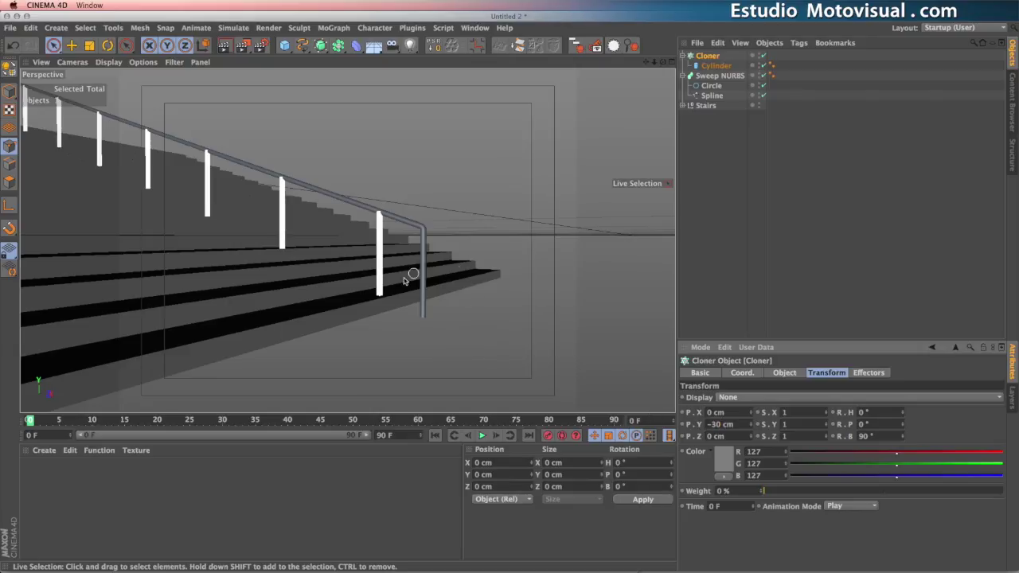
Reduce the post Cylinder's radius to 1.6 cm and check where the posts join the handrail.
left_click_drag(383, 284, 405, 319, "alt")
left_click(719, 66)
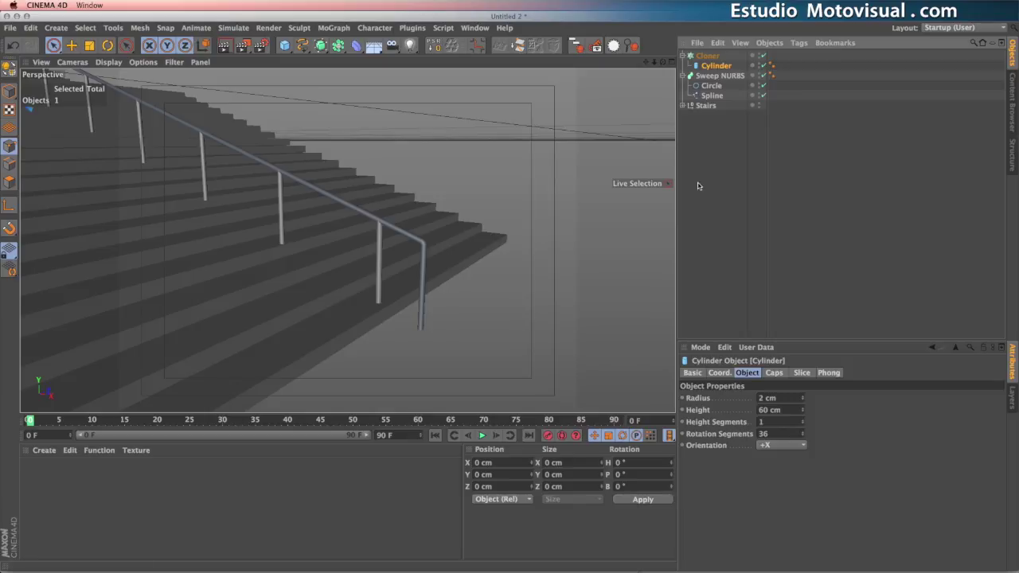
left_click(771, 397)
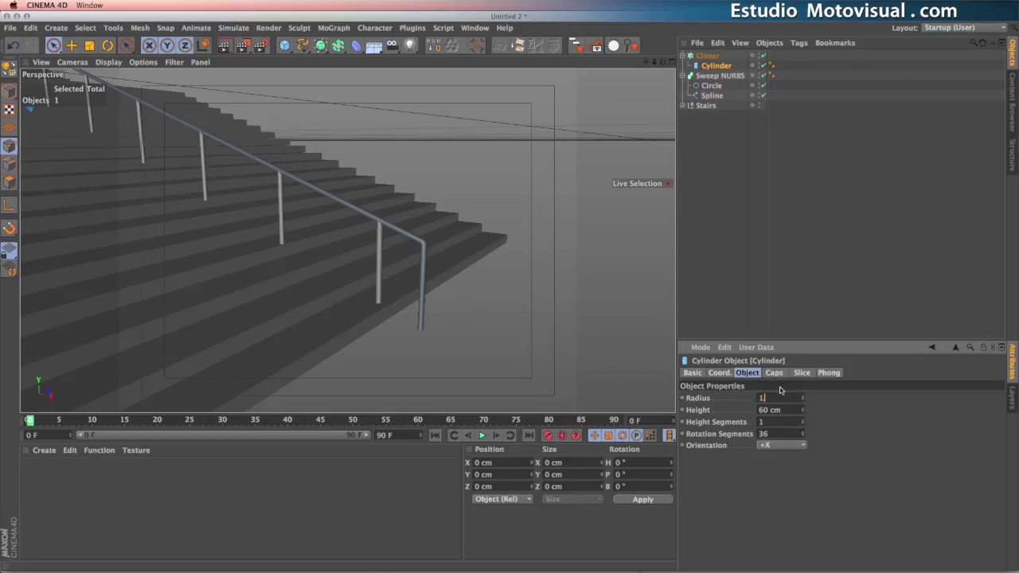
key("Return")
right_click_drag(371, 229, 454, 240, "alt")
middle_click_drag(440, 261, 466, 281, "alt")
left_click_drag(479, 256, 488, 235, "alt")
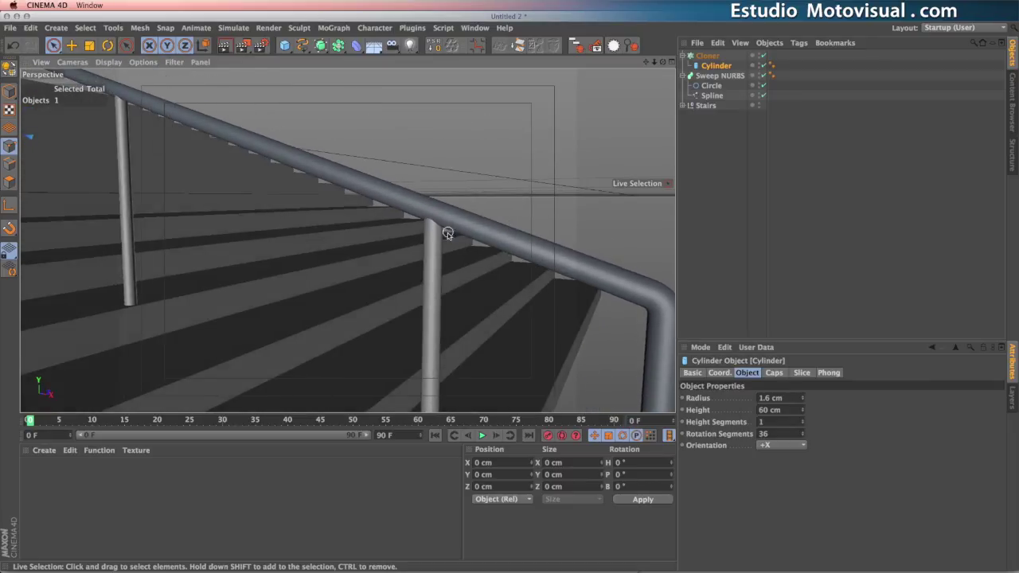
Set the post Cylinder's radius to 1.8 cm and check the posts' fit along the handrail.
left_click(789, 397)
type("1.8")
key("Return")
left_click_drag(428, 319, 431, 291, "alt")
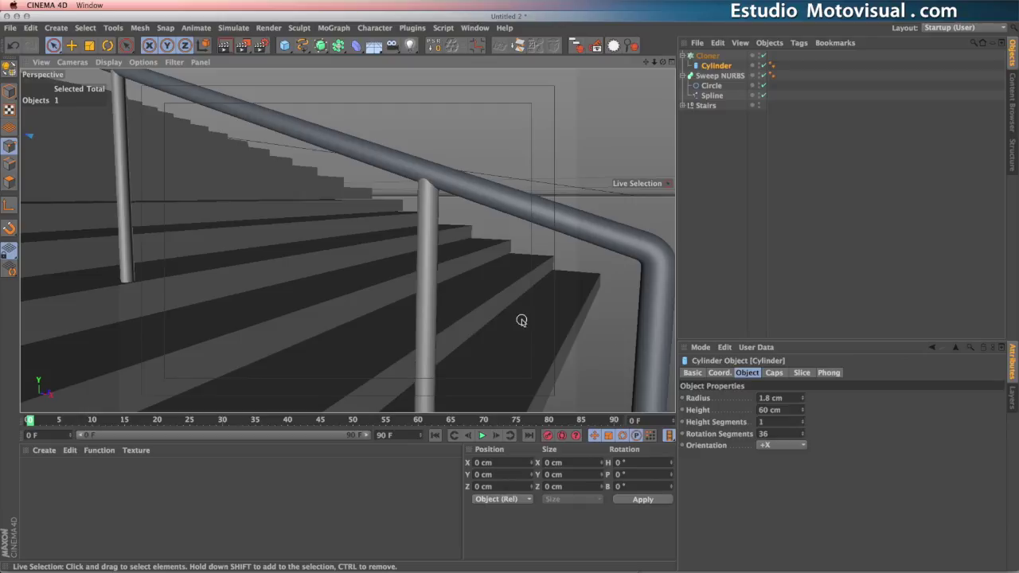
right_click_drag(522, 320, 479, 314, "alt")
middle_click_drag(479, 314, 497, 288, "alt")
right_click_drag(500, 288, 368, 263, "alt")
middle_click_drag(348, 241, 450, 296, "alt")
left_click_drag(414, 258, 453, 258, "alt")
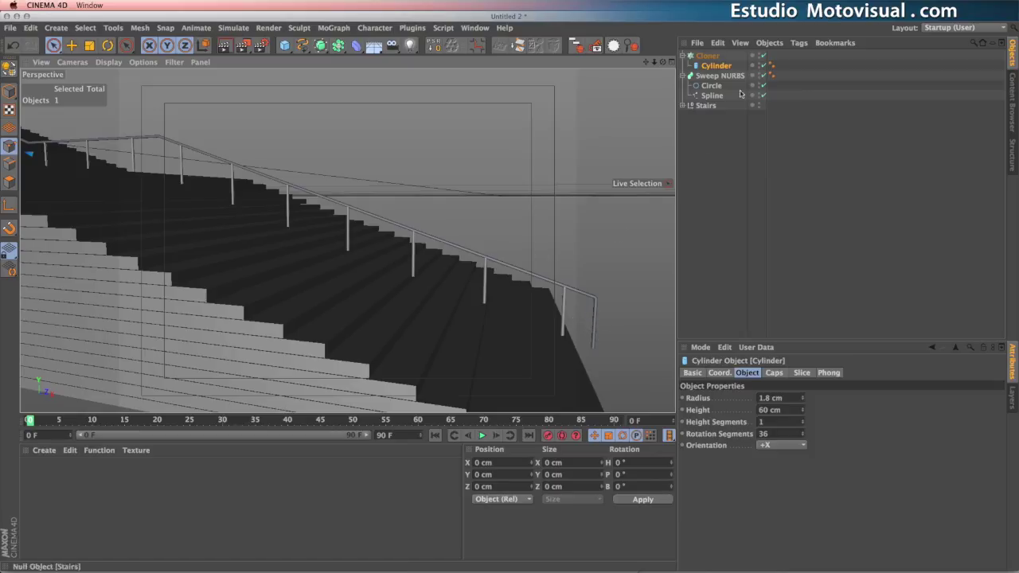
Try shifting the Cloner's posts with a negative Offset, down to -1%, and turn off the Loop option.
left_click(708, 56)
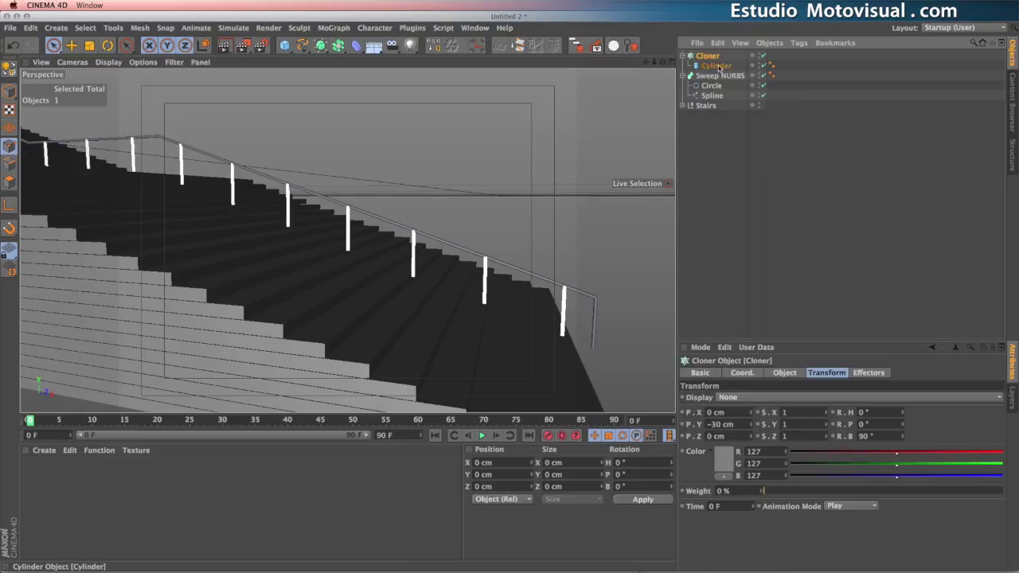
left_click(784, 375)
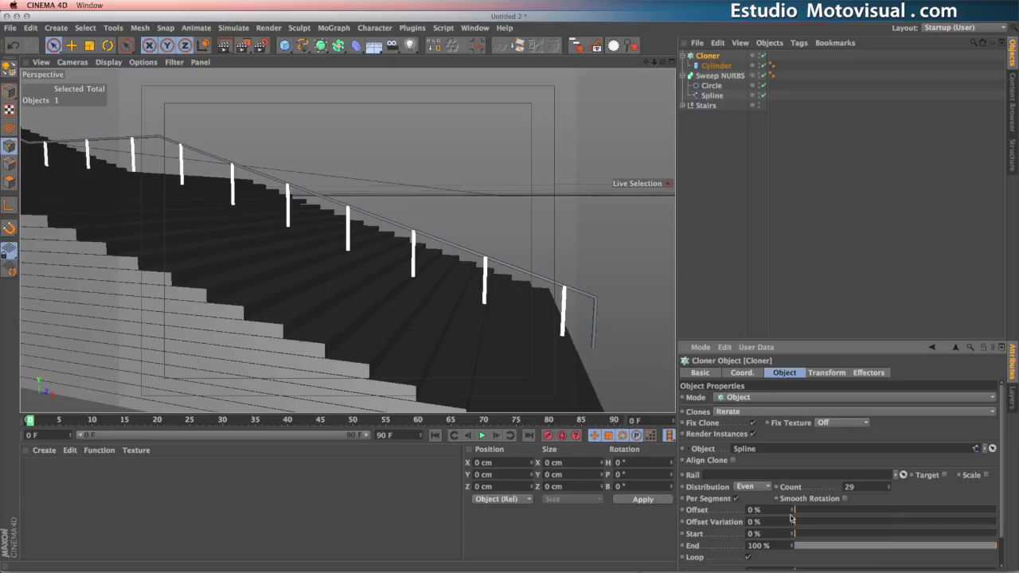
left_click_drag(794, 516, 793, 519)
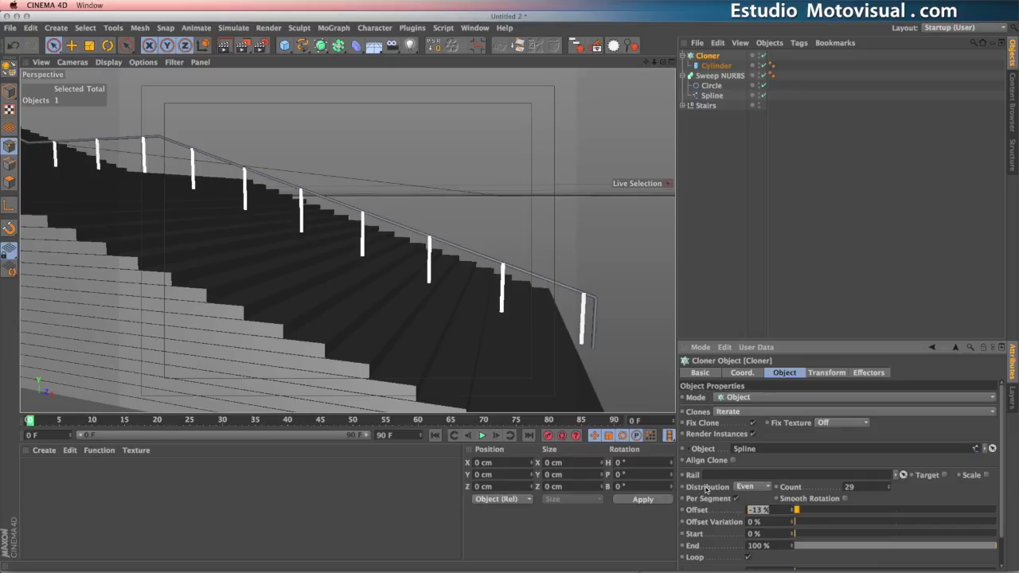
key("ctrl+z")
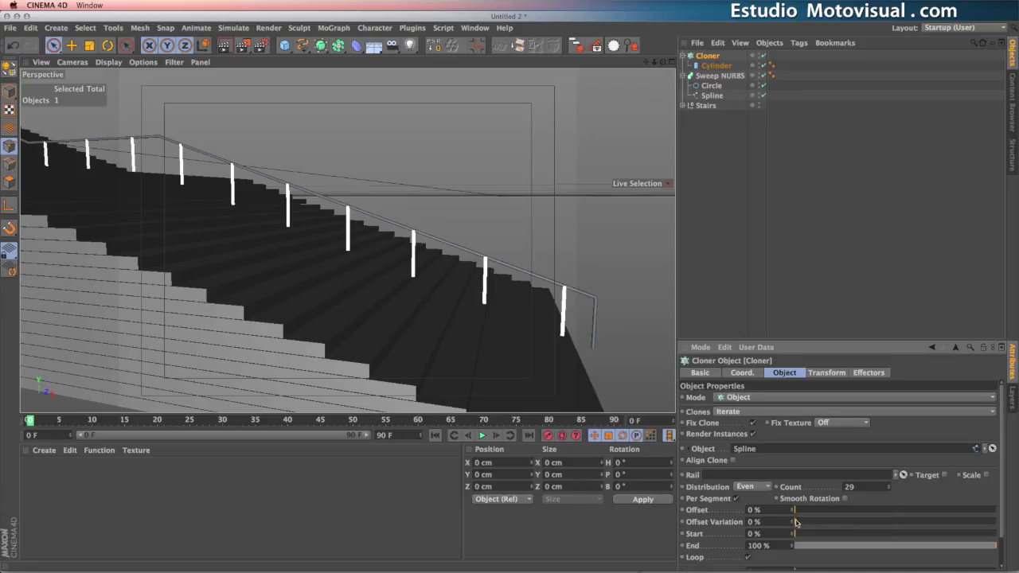
left_click_drag(794, 516, 794, 517)
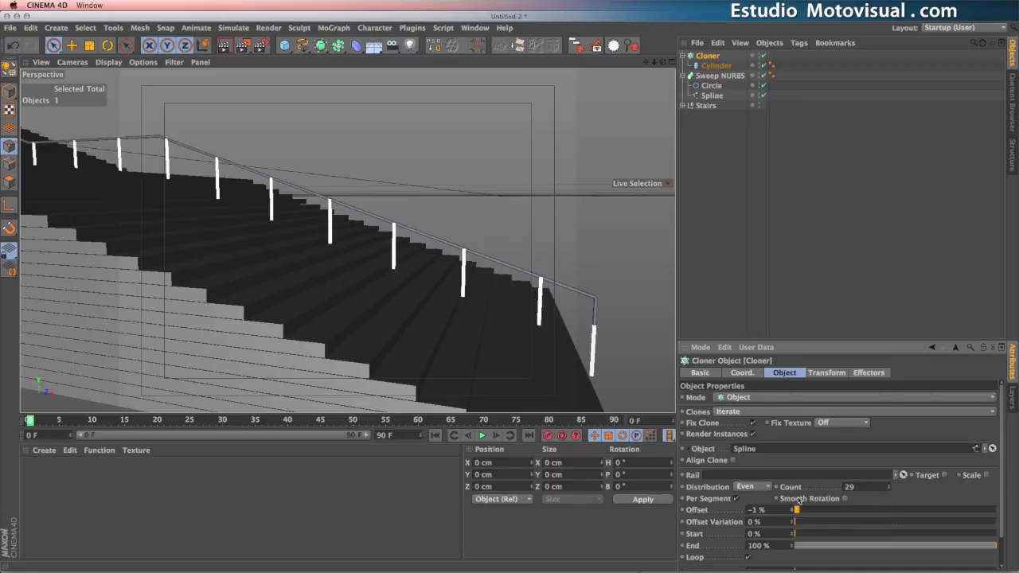
left_click(748, 559)
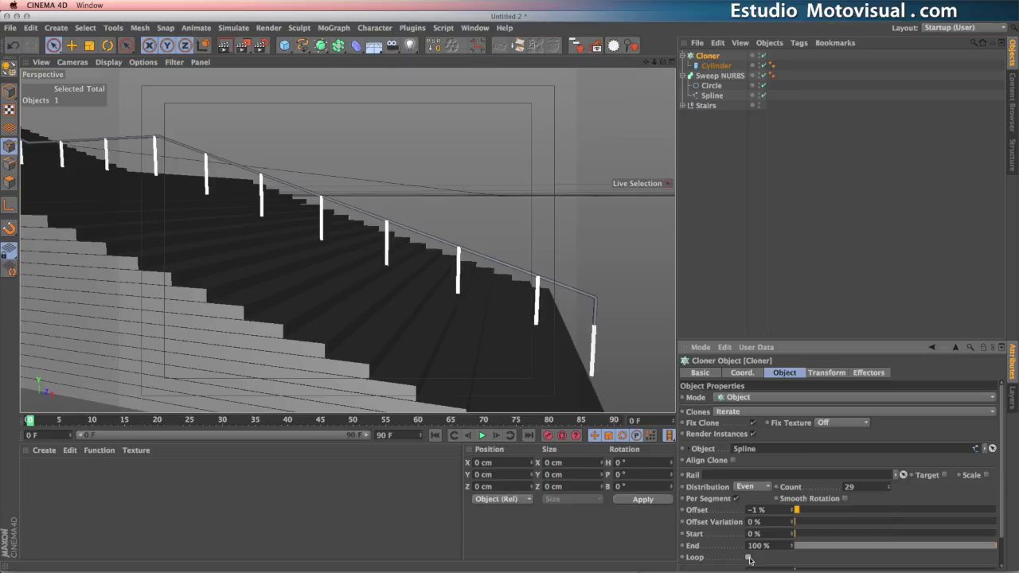
Try Cloner Offset values of -5%, 6%, 0% and 1%, comparing the post positions near the handrail's upper end.
mouse_move(804, 516)
left_mouse_down()
mouse_move(965, 510)
mouse_move(872, 505)
mouse_move(783, 518)
mouse_move(792, 516)
left_mouse_up()
left_click_drag(394, 301, 216, 220, "alt")
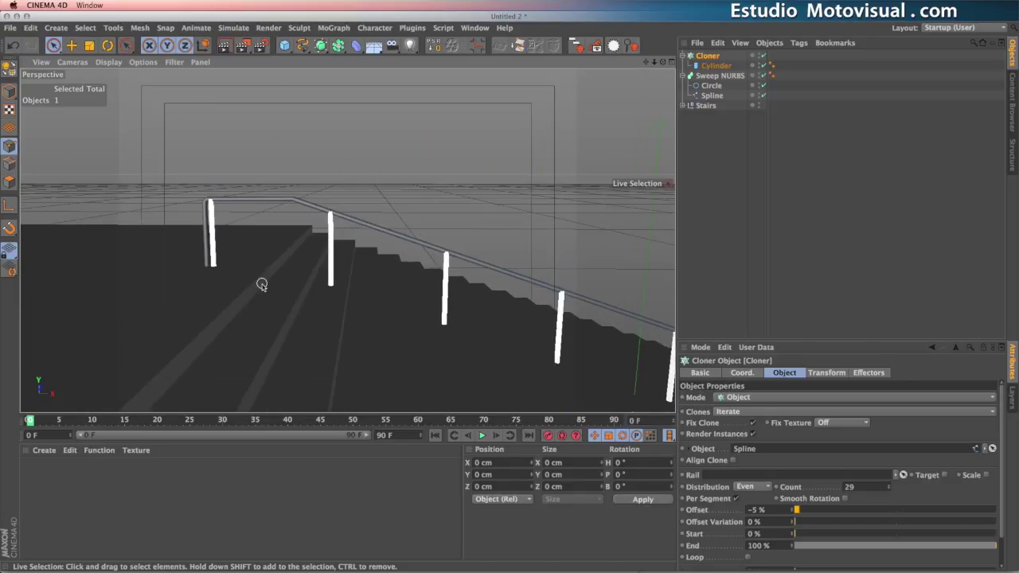
left_click_drag(262, 283, 401, 306, "alt")
left_click(806, 510)
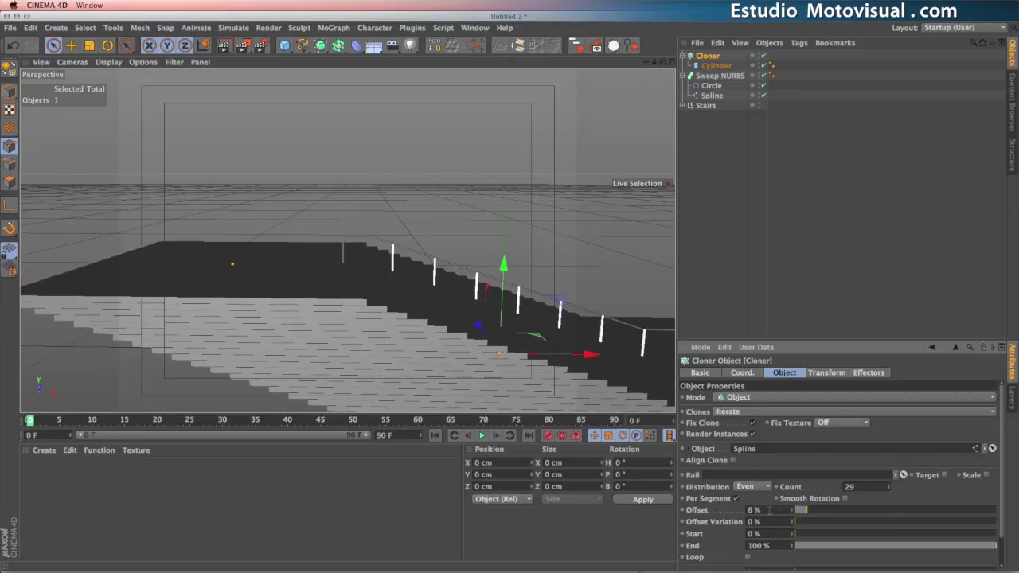
key("Return")
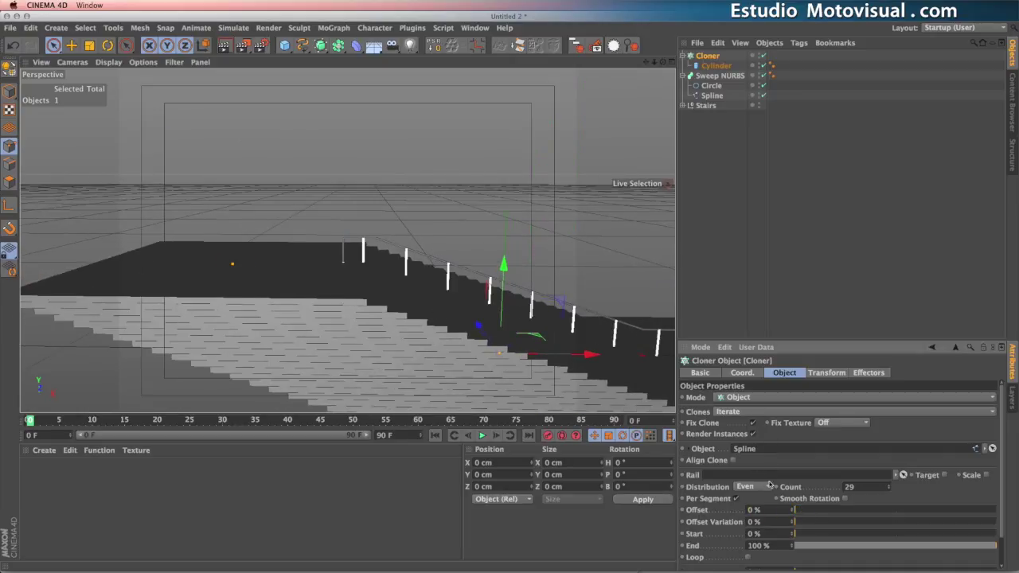
left_click(793, 510)
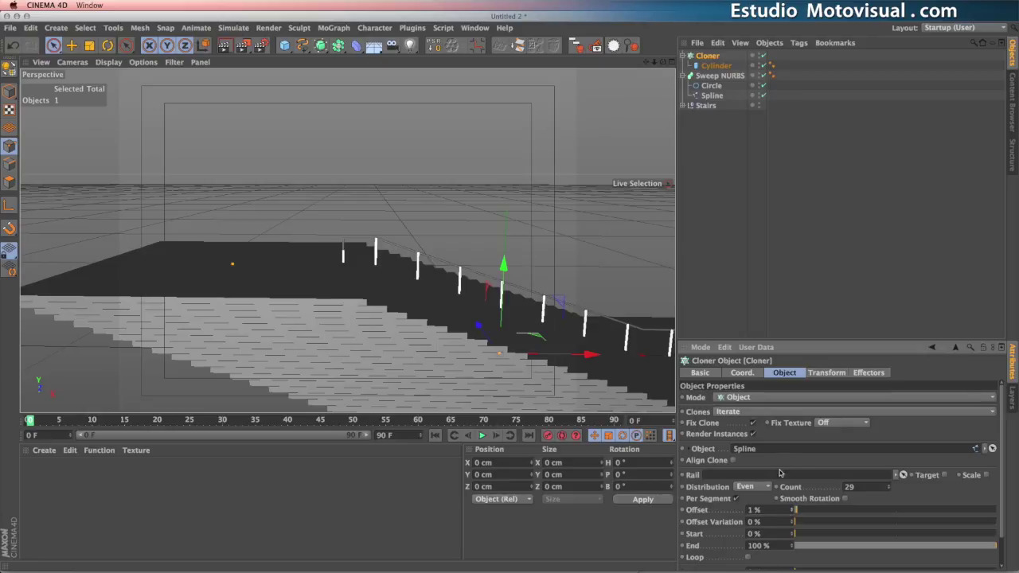
Reduce the Cloner's Count to 26 and check the post spacing along the flights and landing.
left_click_drag(889, 493, 886, 495)
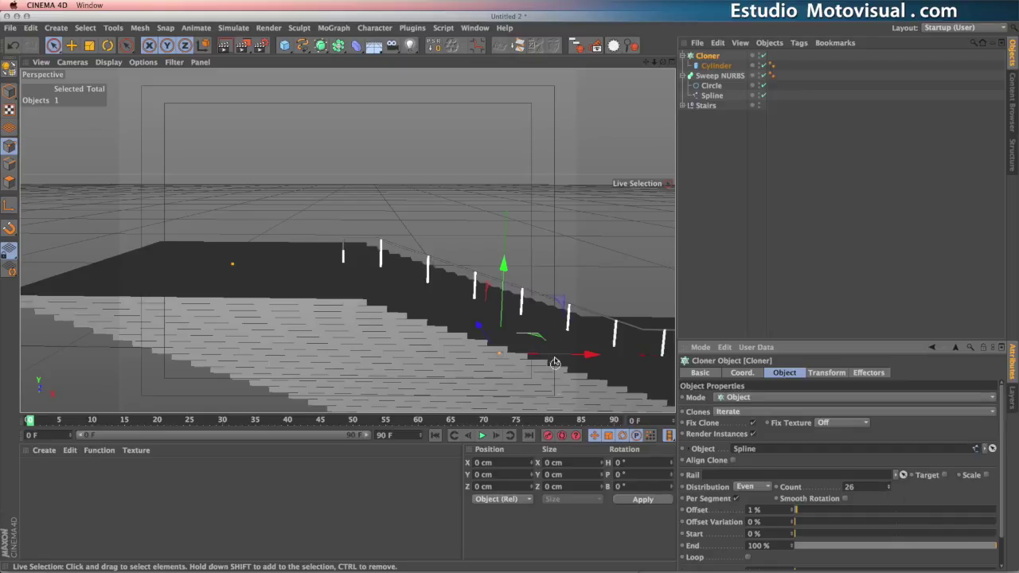
middle_click_drag(532, 318, 423, 271, "alt")
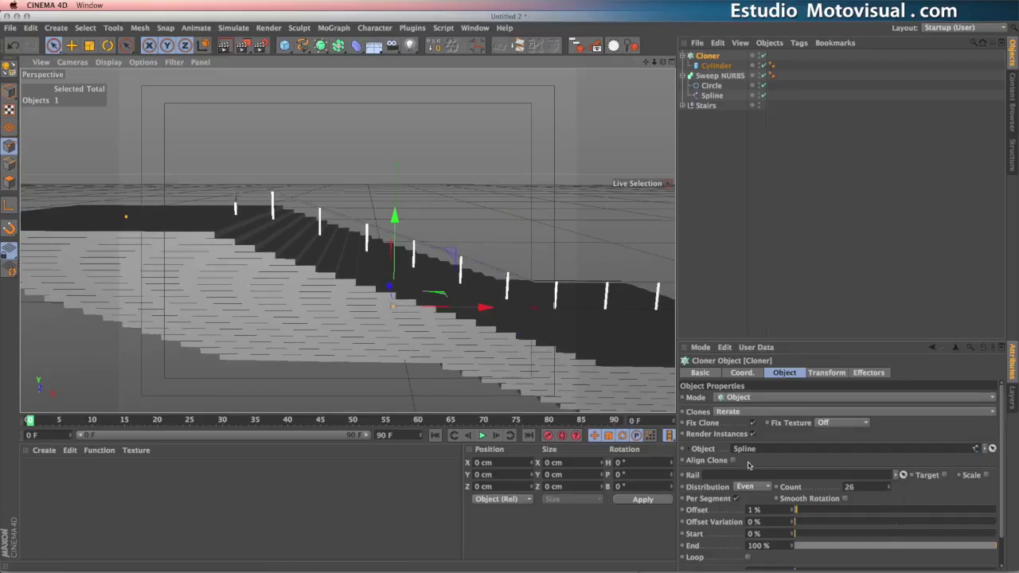
middle_click_drag(465, 303, 358, 274, "alt")
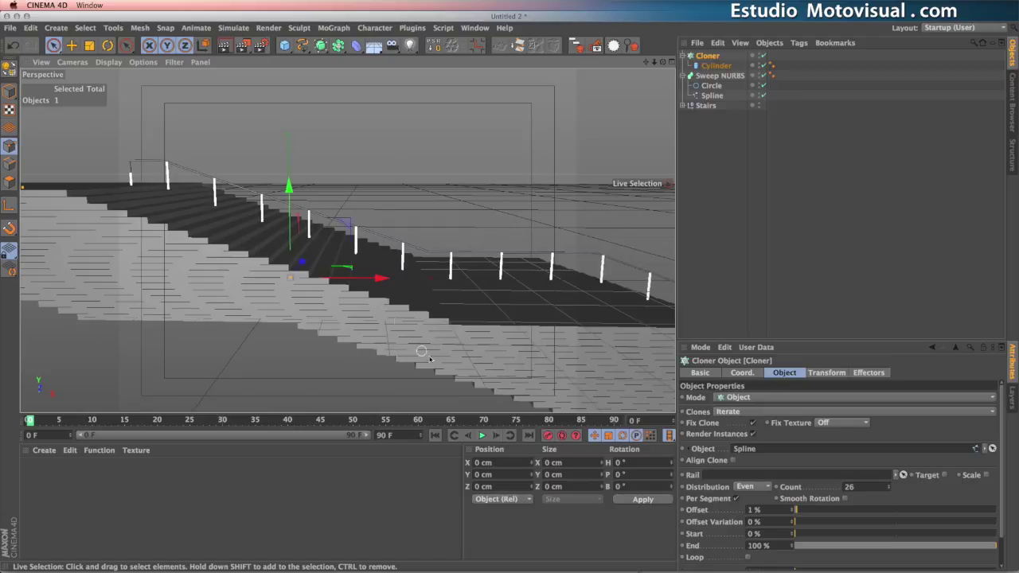
Keep the Cloner's Distribution on Even and set its Offset to 0%.
left_click(737, 499)
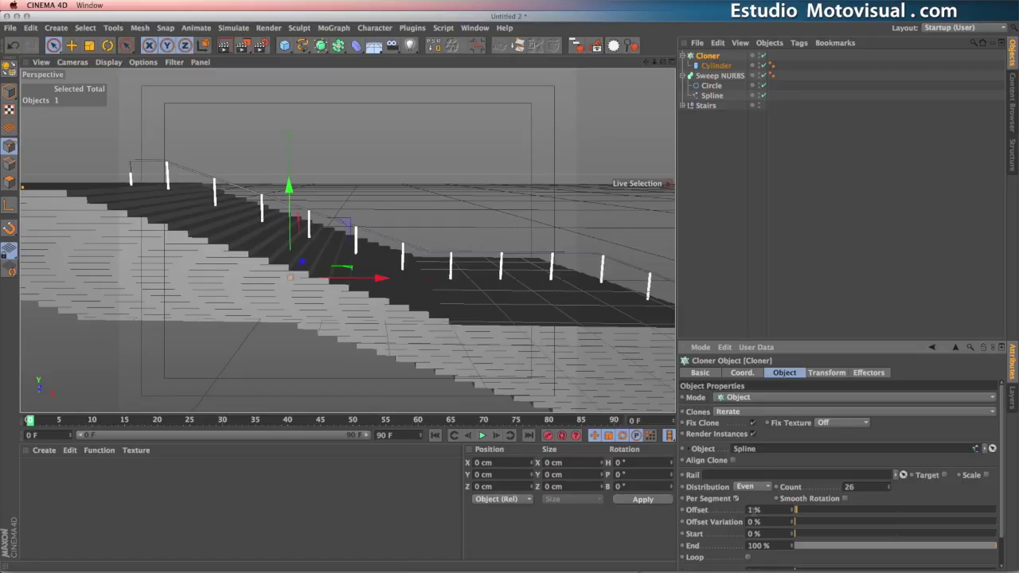
left_click(757, 490)
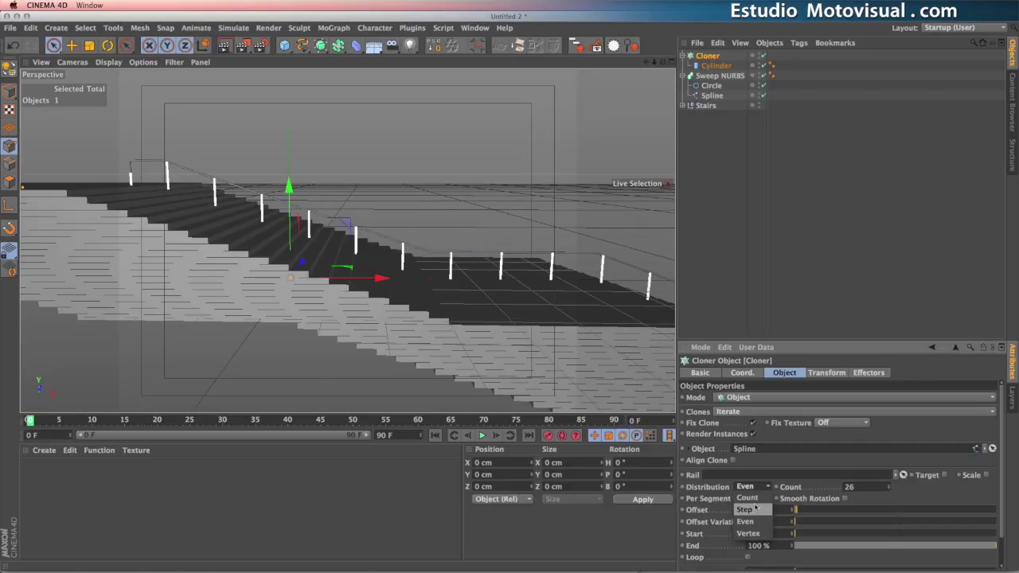
left_click(754, 525)
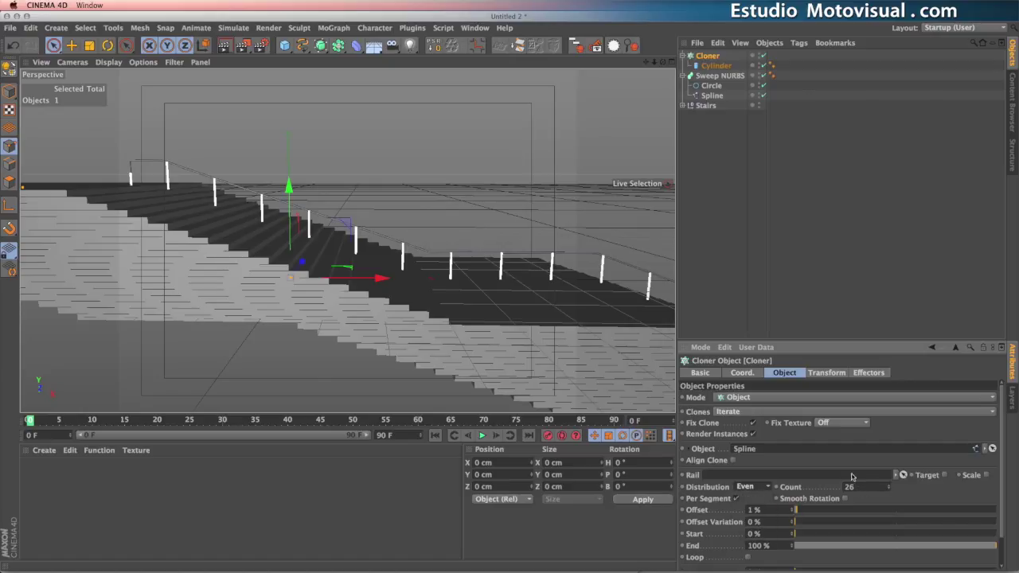
left_click(755, 510)
type("0")
key("Return")
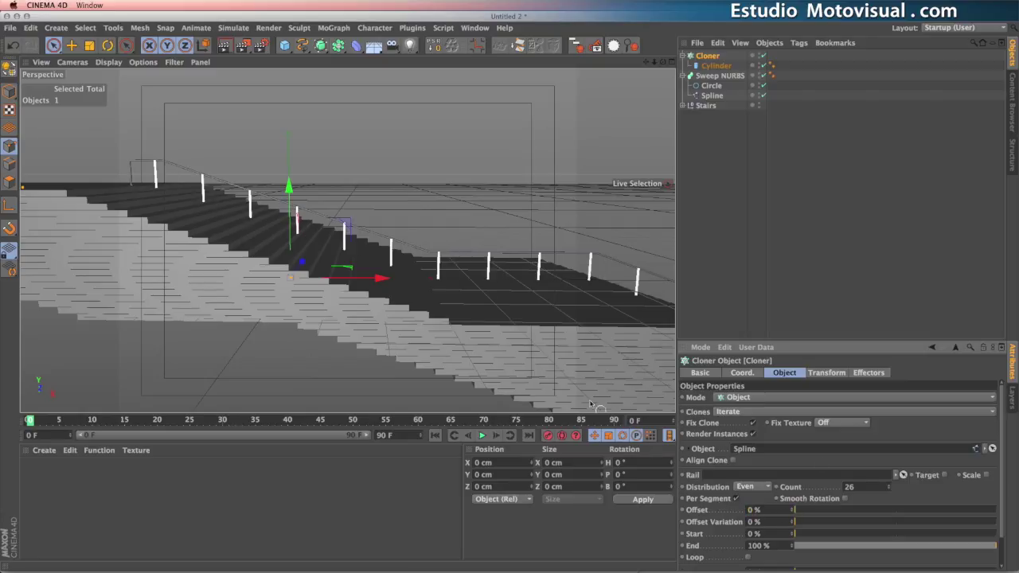
Set the Cloner's End to 95% so the posts stop before the handrail's end, and check the whole staircase.
mouse_move(372, 244)
left_mouse_down("alt")
mouse_move(525, 267)
mouse_move(499, 269)
mouse_move(459, 299)
mouse_move(464, 288)
left_mouse_up("alt")
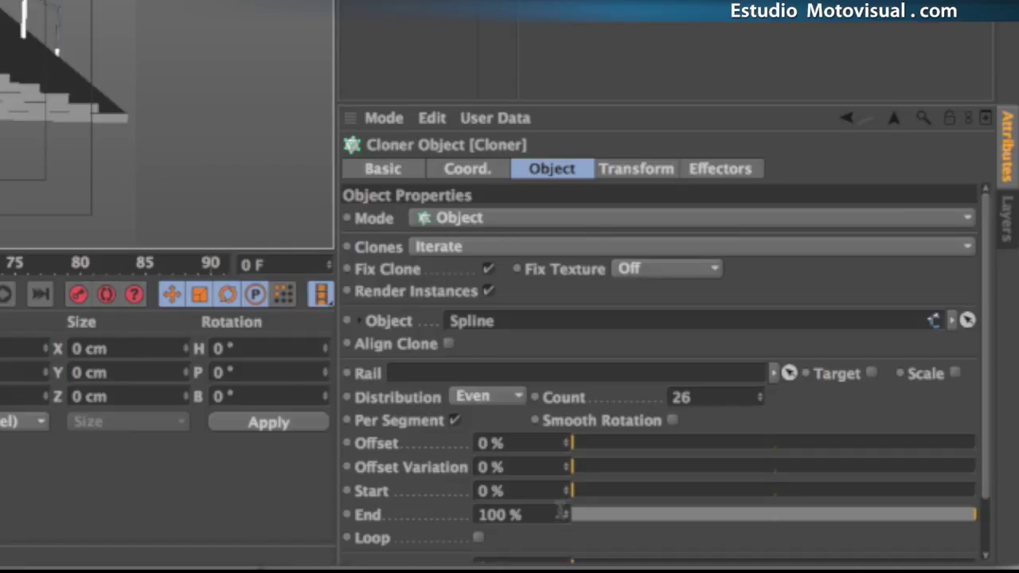
left_click_drag(976, 515, 956, 517)
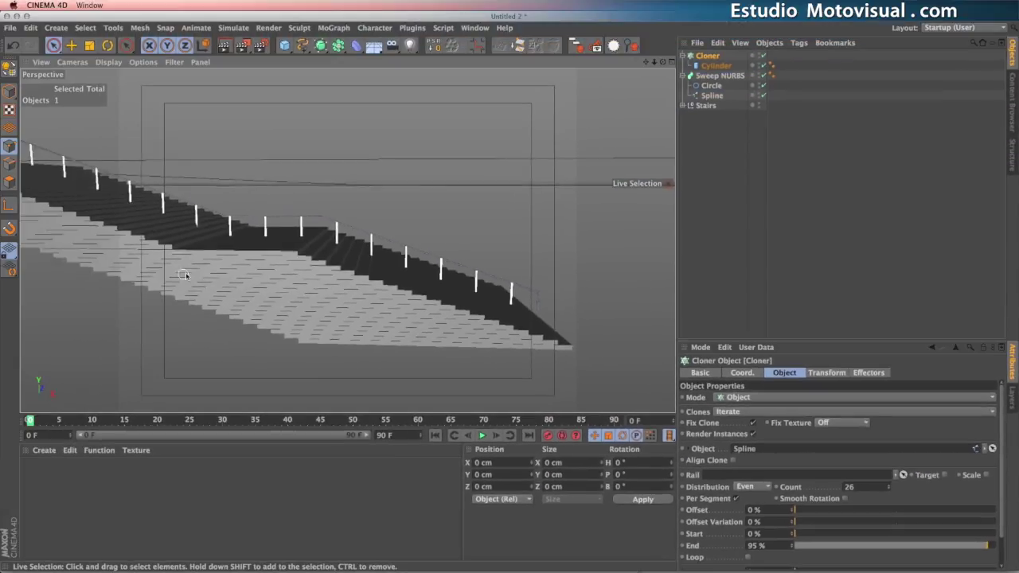
middle_click_drag(186, 276, 460, 339, "alt")
middle_click_drag(297, 293, 579, 356, "alt")
left_click_drag(579, 355, 400, 268, "alt")
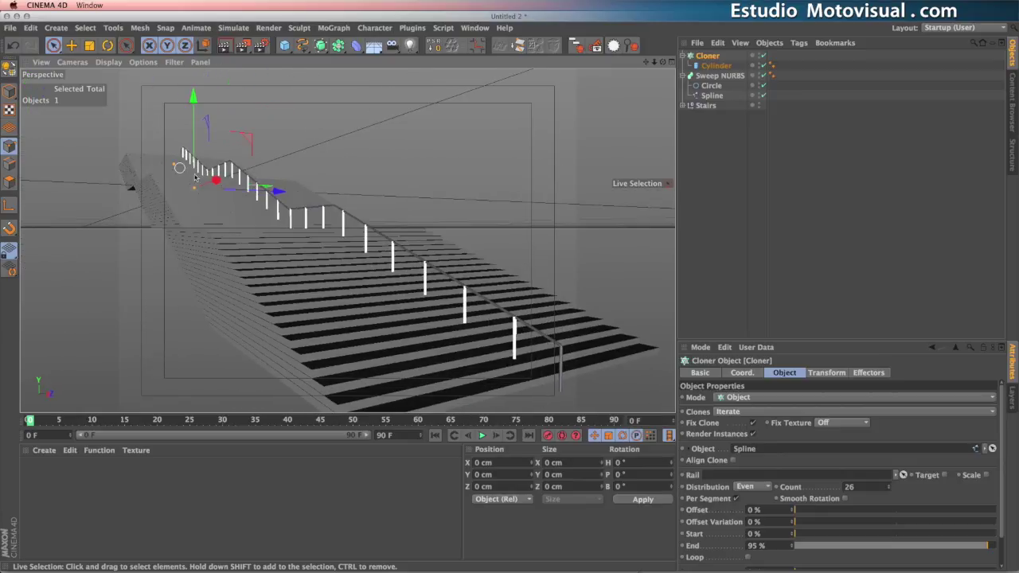
left_click_drag(461, 323, 466, 339, "alt")
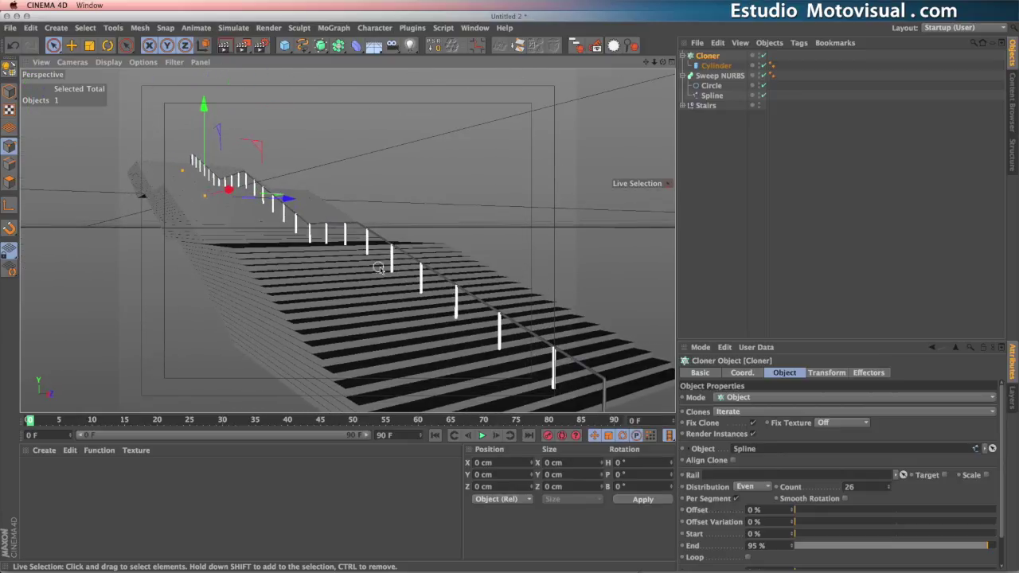
left_click_drag(382, 269, 384, 266, "alt")
Deselect everything and collapse the Cloner and Sweep NURBS hierarchies.
left_click(716, 127)
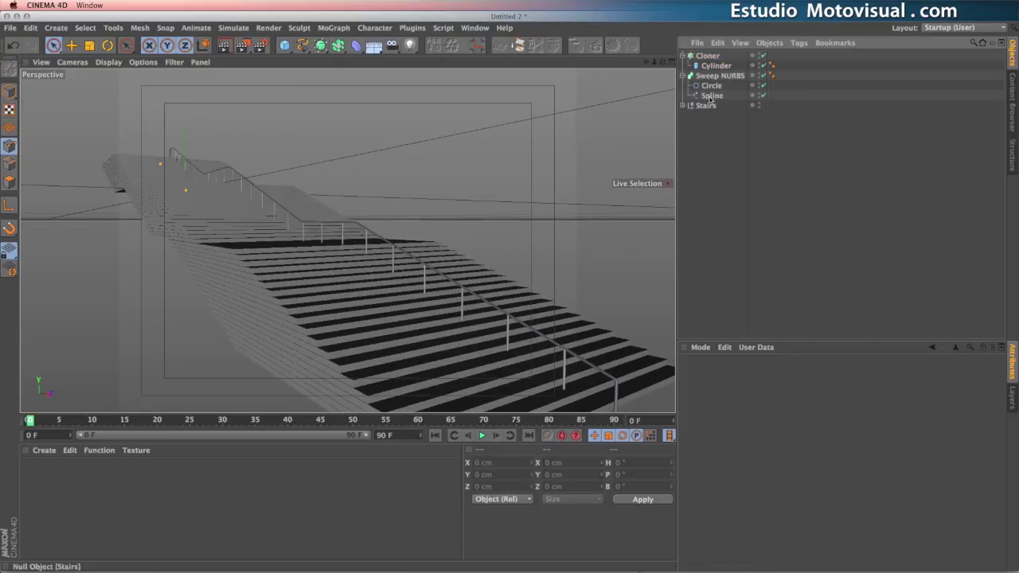
left_click(682, 56)
left_click(682, 66)
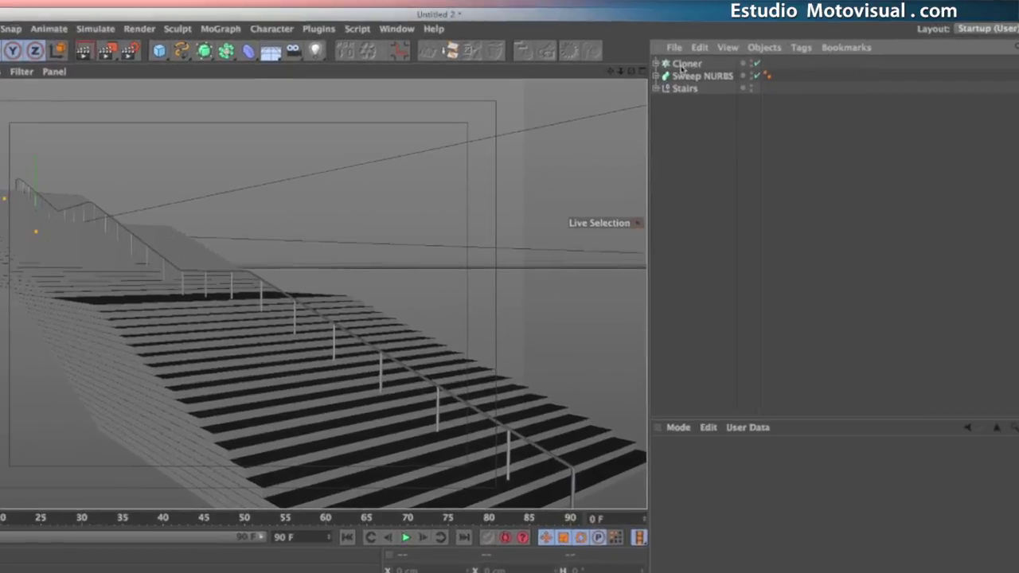
Duplicate the Cloner below the Stairs object and delete the Cylinder inside the copy.
left_click(704, 58)
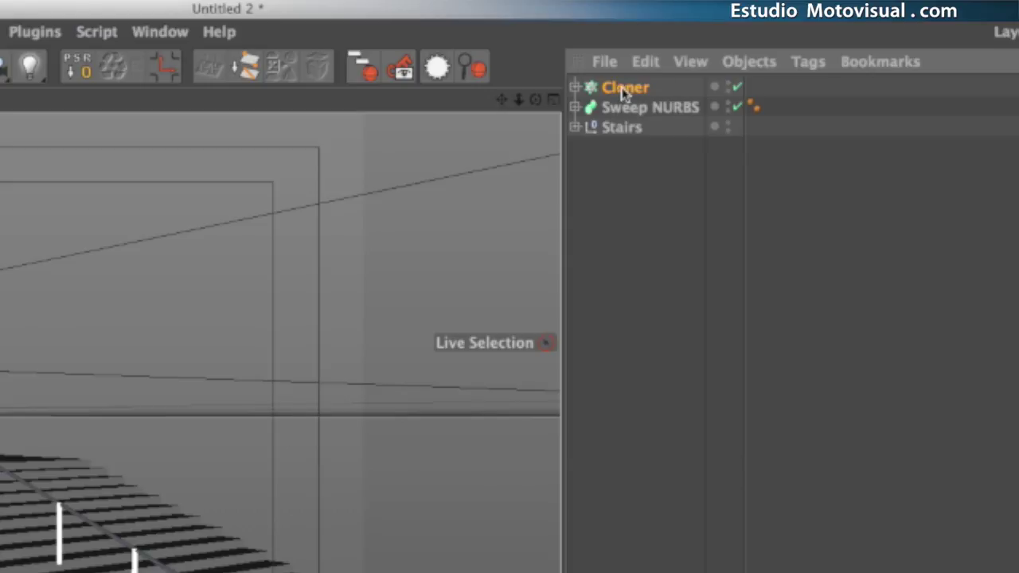
left_click_drag(625, 90, 610, 159, "ctrl")
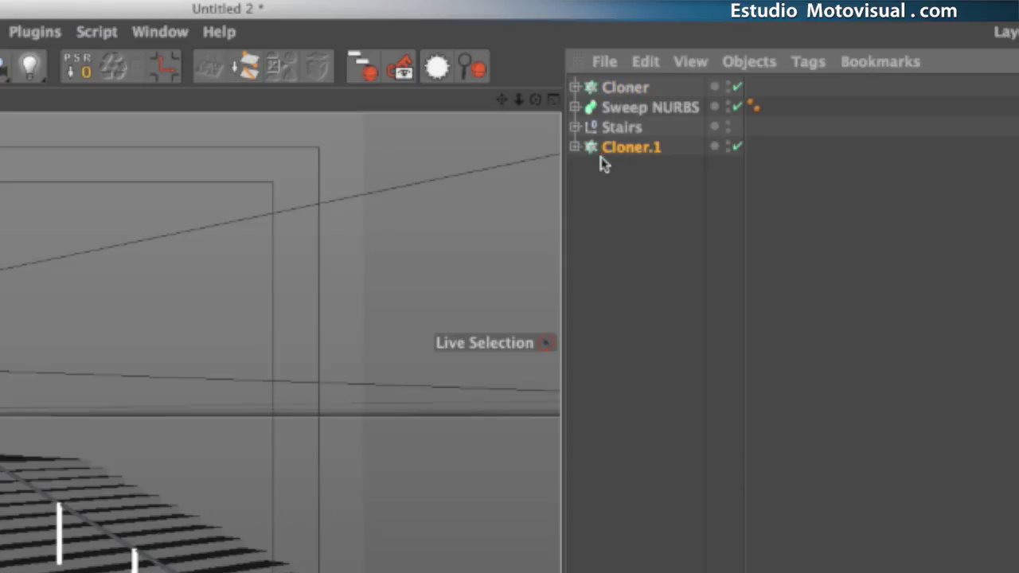
left_click(575, 148)
left_click(640, 170)
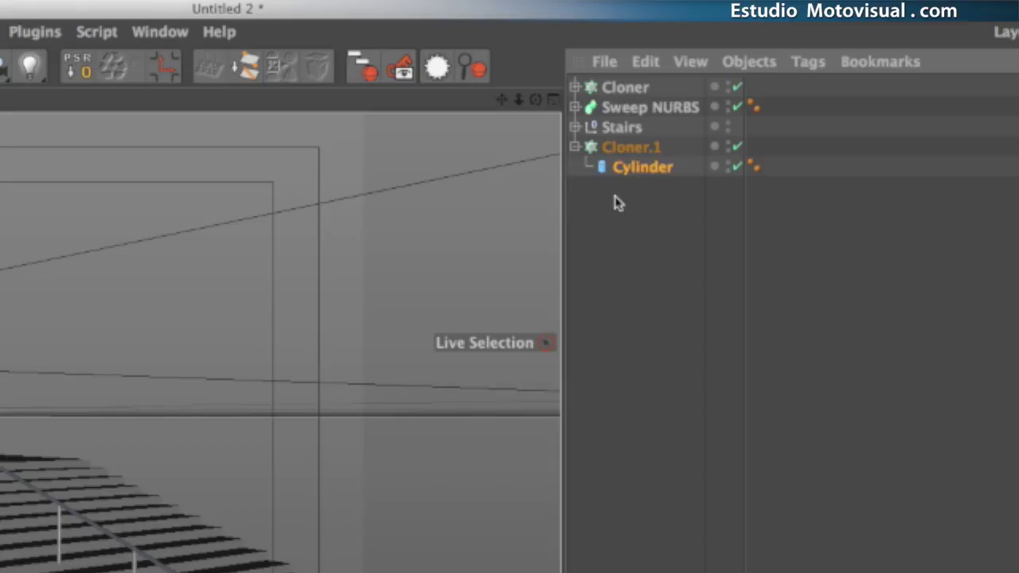
key("Delete")
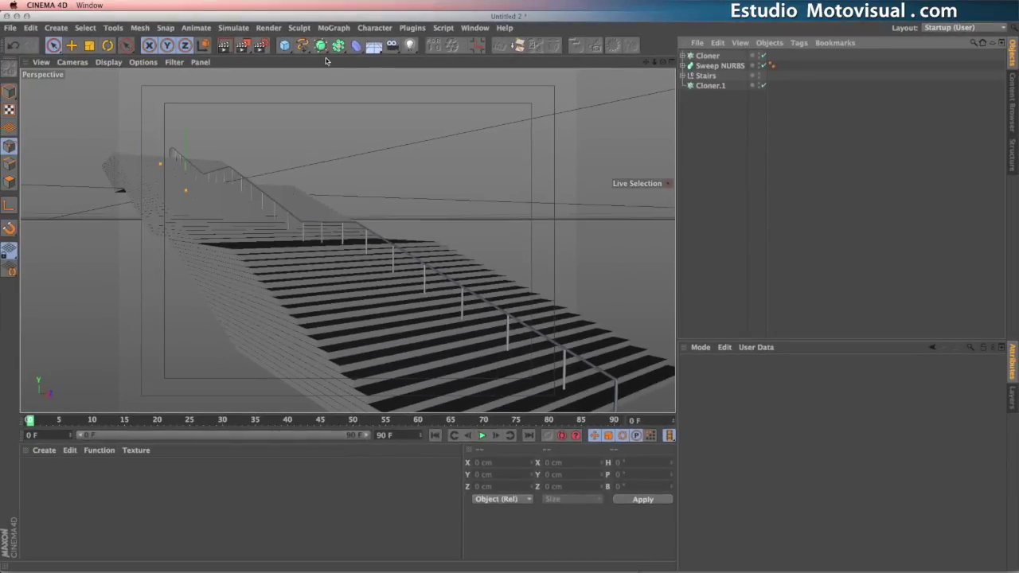
Add an Omni light with Shadow Maps (Soft) and make it a child of the duplicated Cloner.
left_click_drag(410, 46, 449, 63)
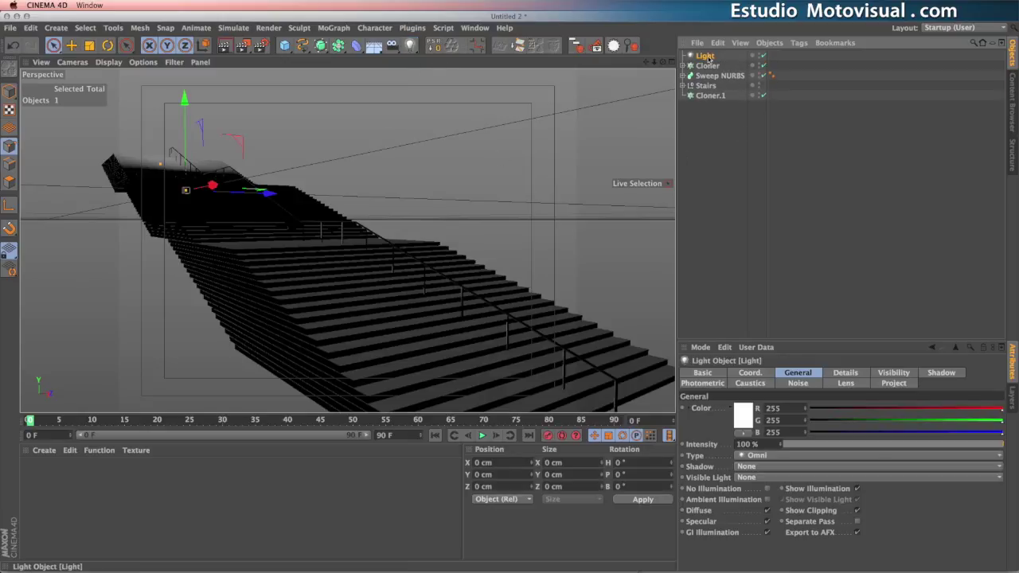
left_click(755, 468)
left_click(774, 491)
left_click_drag(716, 99, 715, 97)
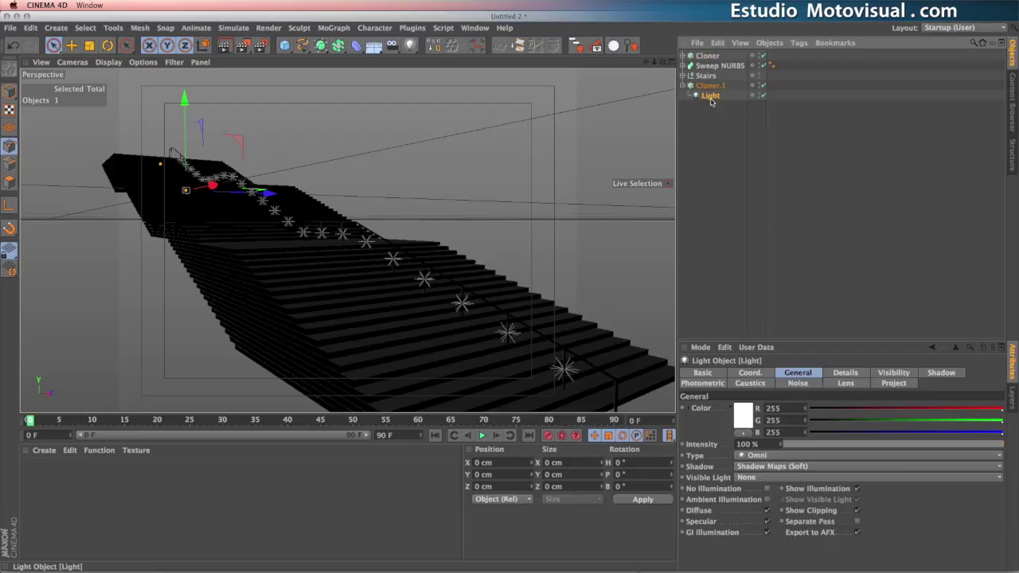
Set the duplicated Cloner's transform P.Y to 0 cm so the lights sit at handrail height.
left_click_drag(462, 319, 534, 323, "alt")
middle_click_drag(534, 323, 461, 358, "alt")
scroll(444, 369, "up", 4)
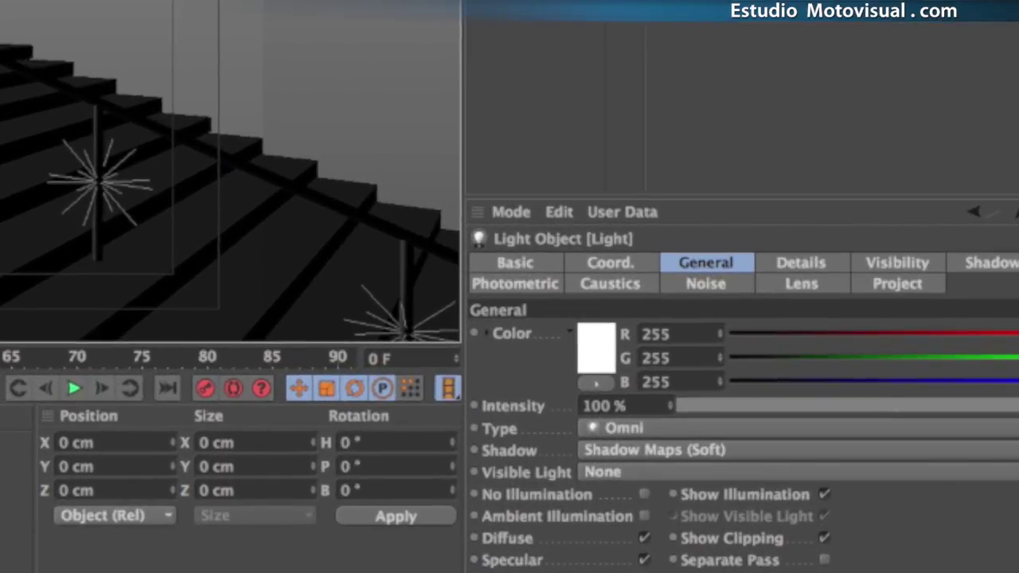
left_click(764, 265)
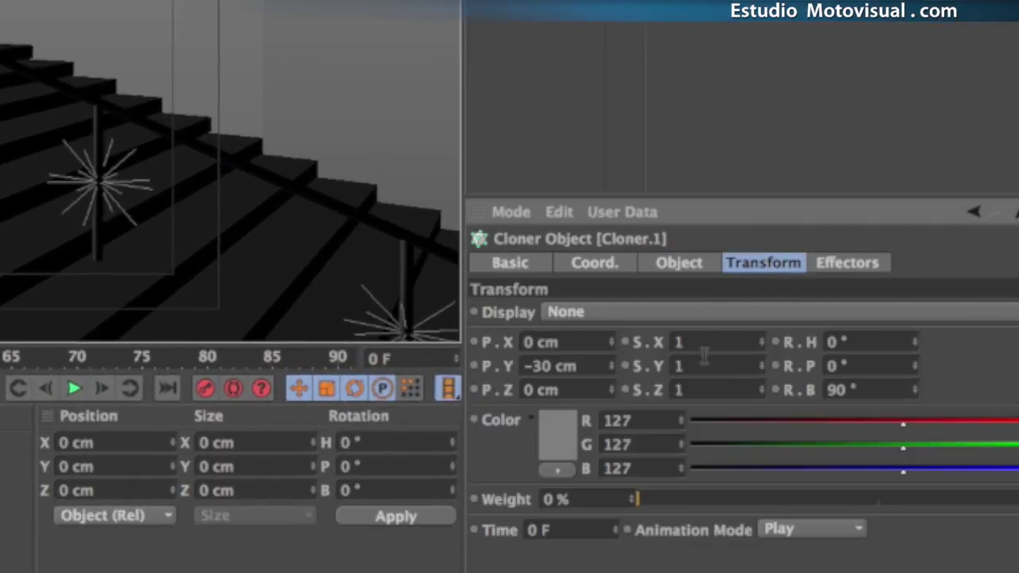
left_click_drag(593, 368, 523, 367)
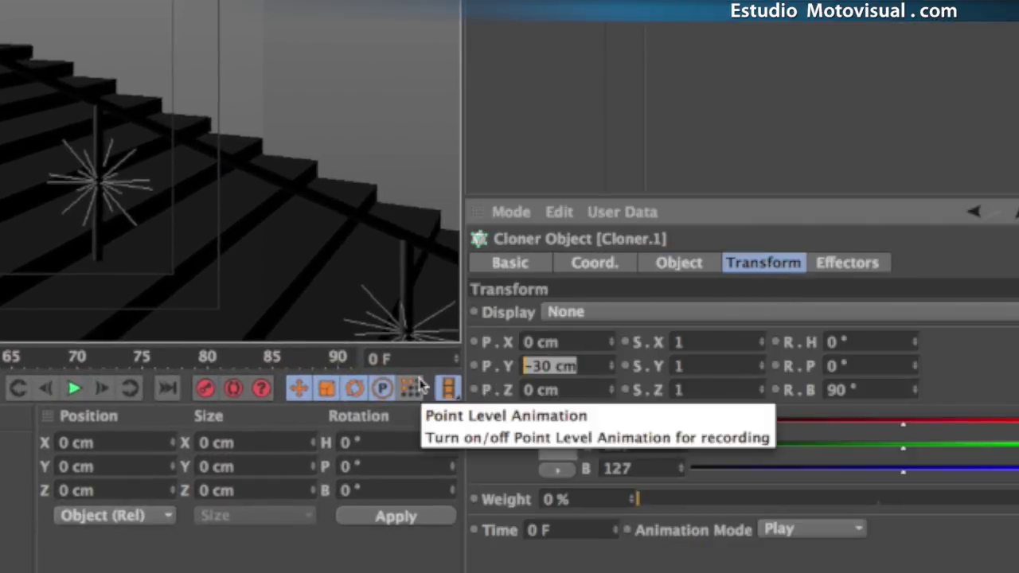
type("0")
key("Return")
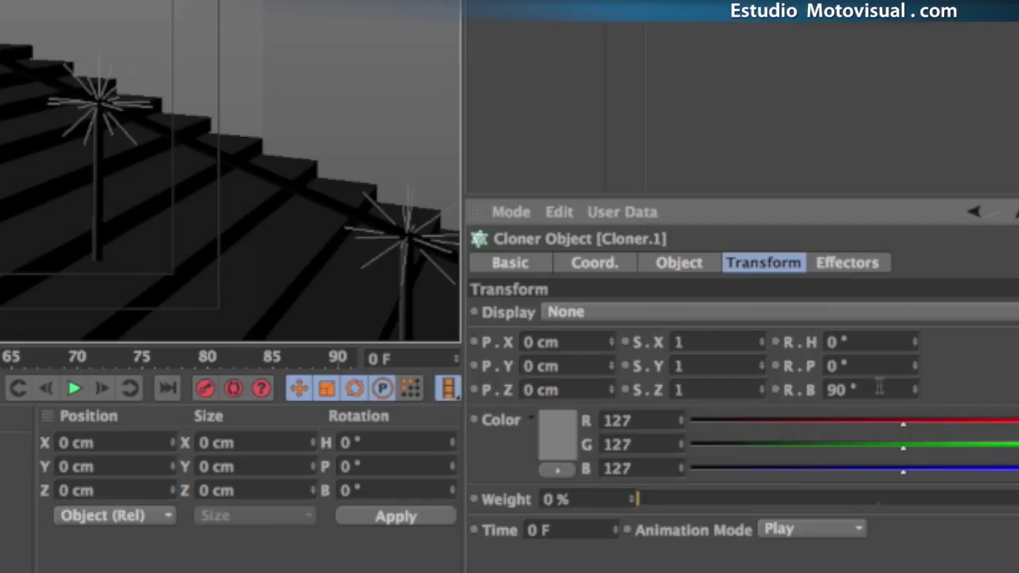
Set the light cloner's transform rotation R.B to 0°.
left_click_drag(874, 388, 825, 389)
type("0")
key("Return")
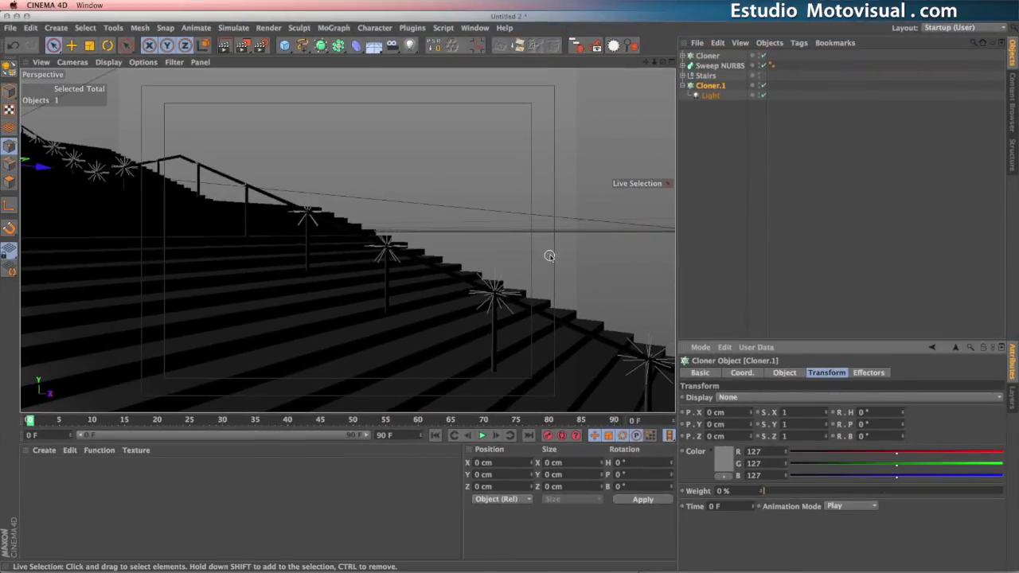
Offset the cloned lights from the handrail posts by setting the Cloner.1 transform to P.X -13 cm and P.Y -2 cm.
middle_click_drag(460, 278, 416, 266, "alt")
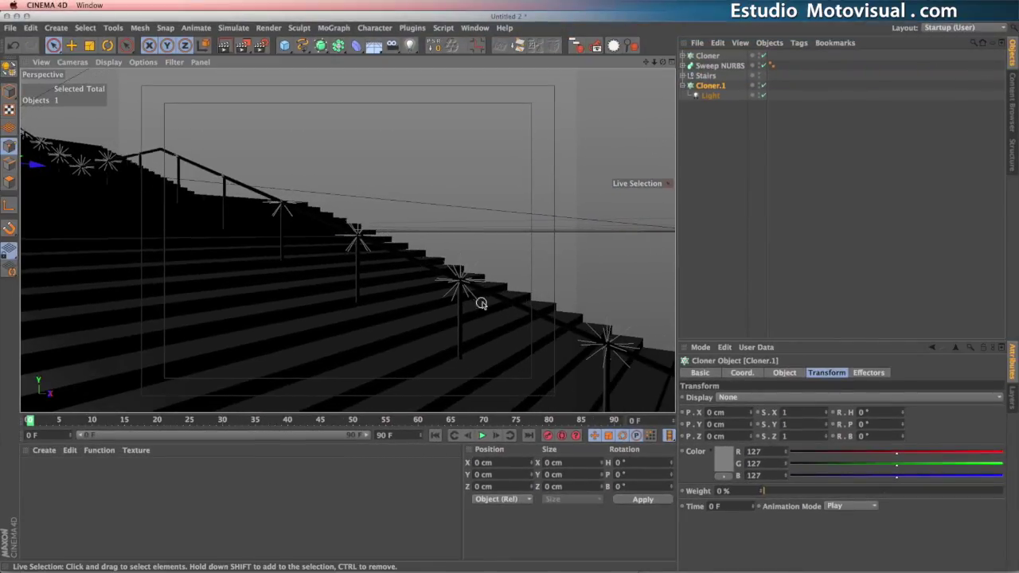
right_click_drag(452, 297, 523, 298, "alt")
middle_click_drag(519, 247, 380, 330, "alt")
left_click_drag(380, 330, 374, 331, "alt")
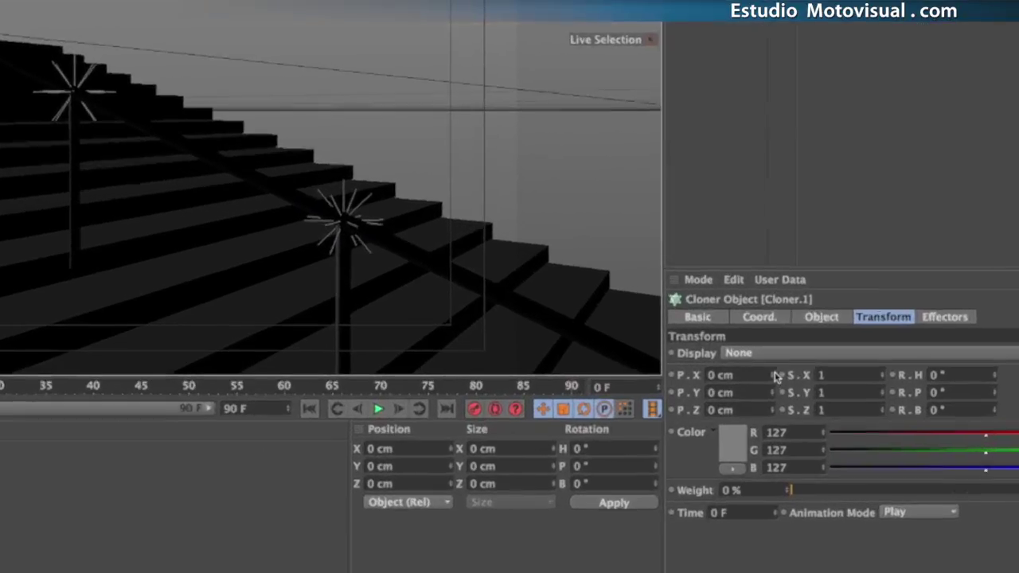
left_click_drag(750, 415, 751, 429)
mouse_move(795, 359)
left_mouse_down()
mouse_move(801, 341)
mouse_move(801, 359)
left_mouse_up()
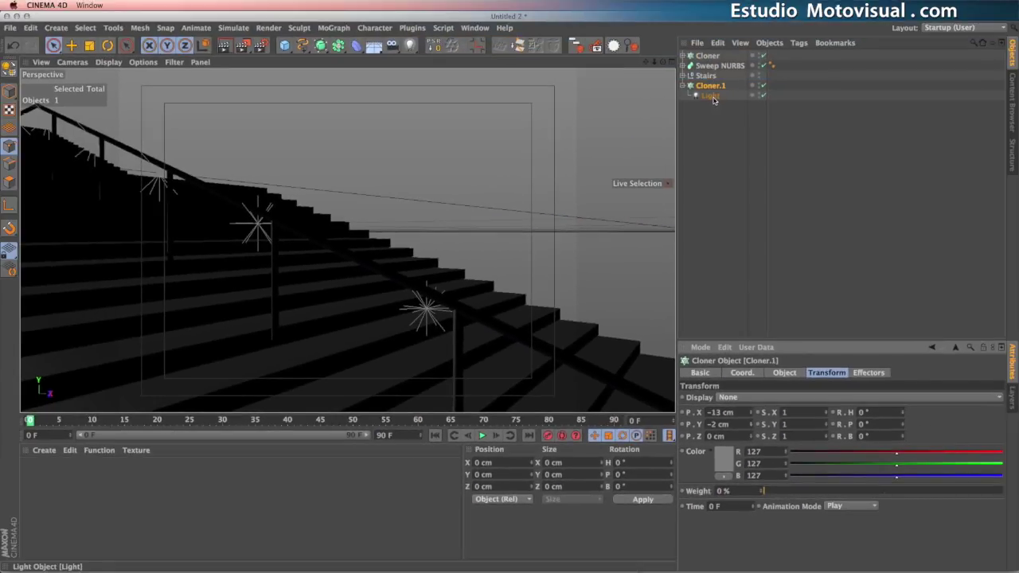
Bring the cloned lights closer to the handrail by setting the Cloner.1 transform to P.Y 1 cm and P.X -11 cm.
left_click(711, 97)
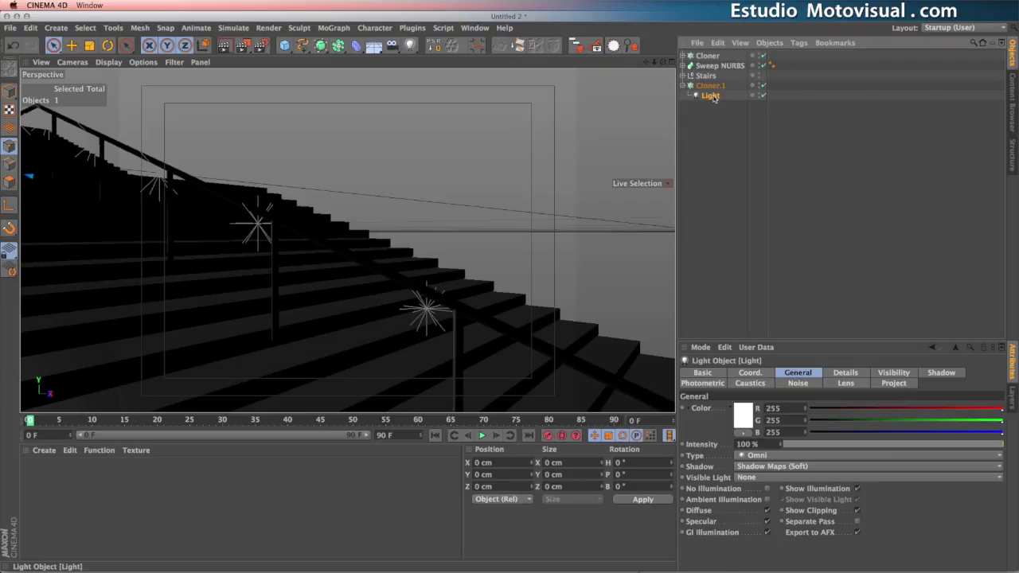
right_click_drag(418, 326, 464, 318, "alt")
mouse_move(464, 318)
middle_mouse_down("alt")
mouse_move(476, 332)
mouse_move(464, 323)
middle_mouse_up("alt")
left_click_drag(466, 323, 495, 275, "alt")
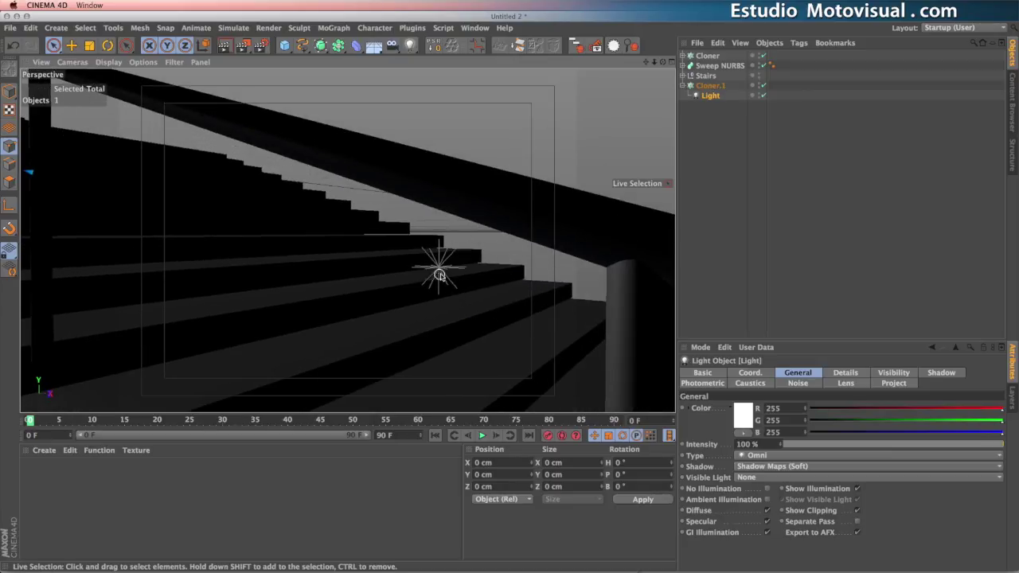
left_click(711, 86)
left_click(753, 426)
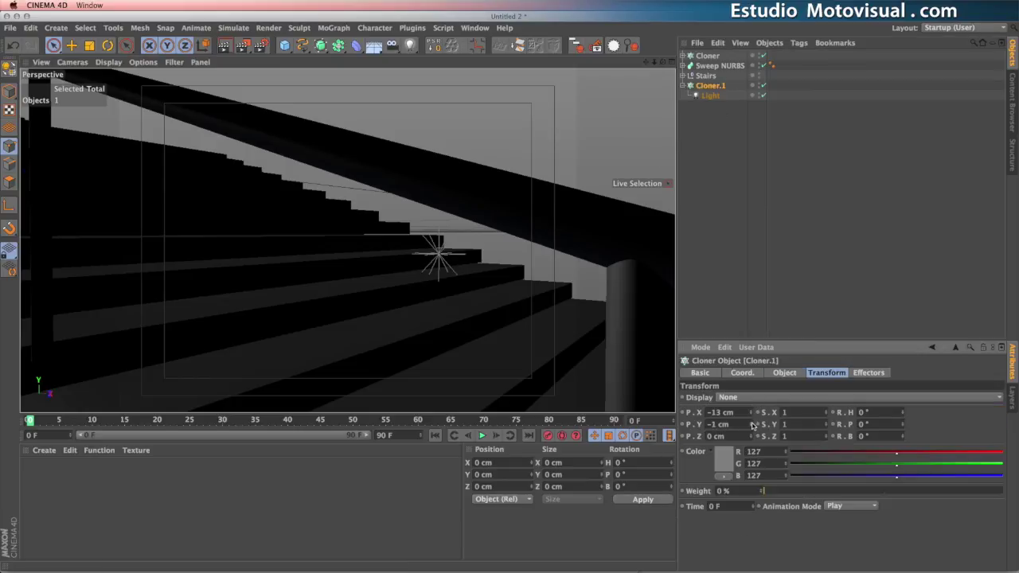
left_click(752, 424)
left_click(750, 425)
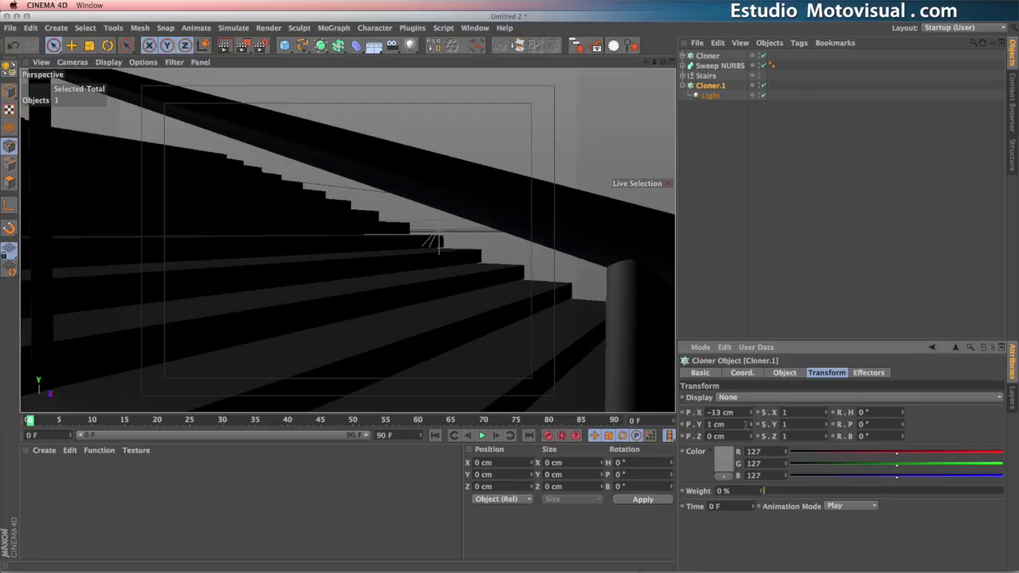
left_click(751, 414)
Render the perspective view of the staircase to check the cloned lights.
scroll(426, 285, "down", 10)
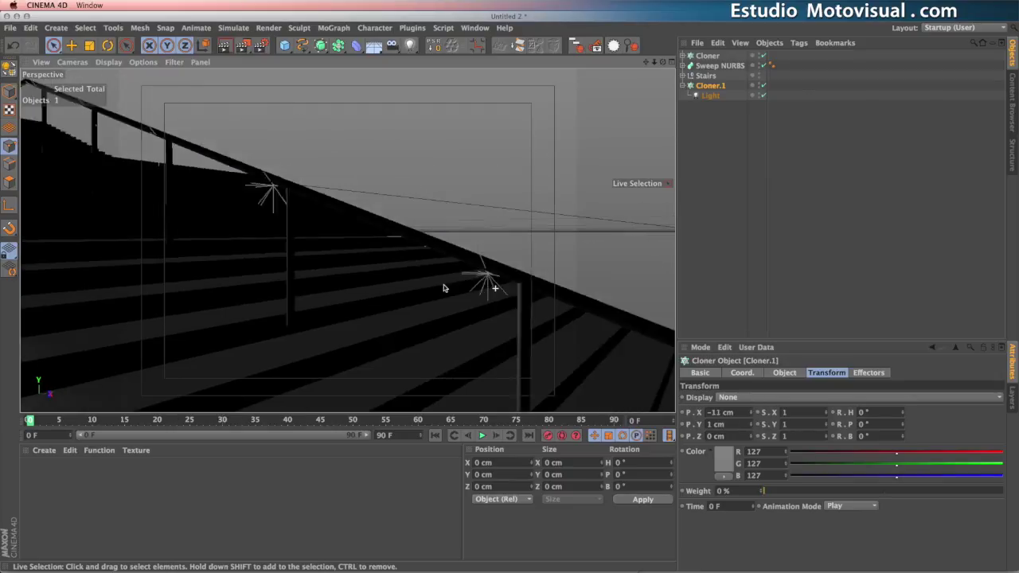
mouse_move(403, 285)
left_mouse_down("alt")
mouse_move(348, 297)
mouse_move(335, 266)
left_mouse_up("alt")
key("super+r")
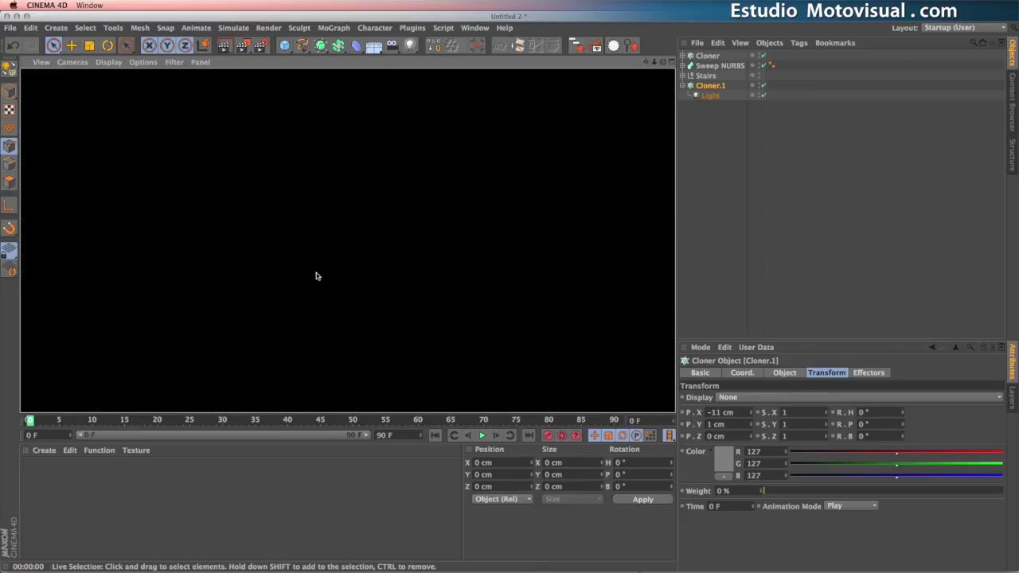
Disable Render Instances on the light cloner and render the perspective view.
left_click(708, 95)
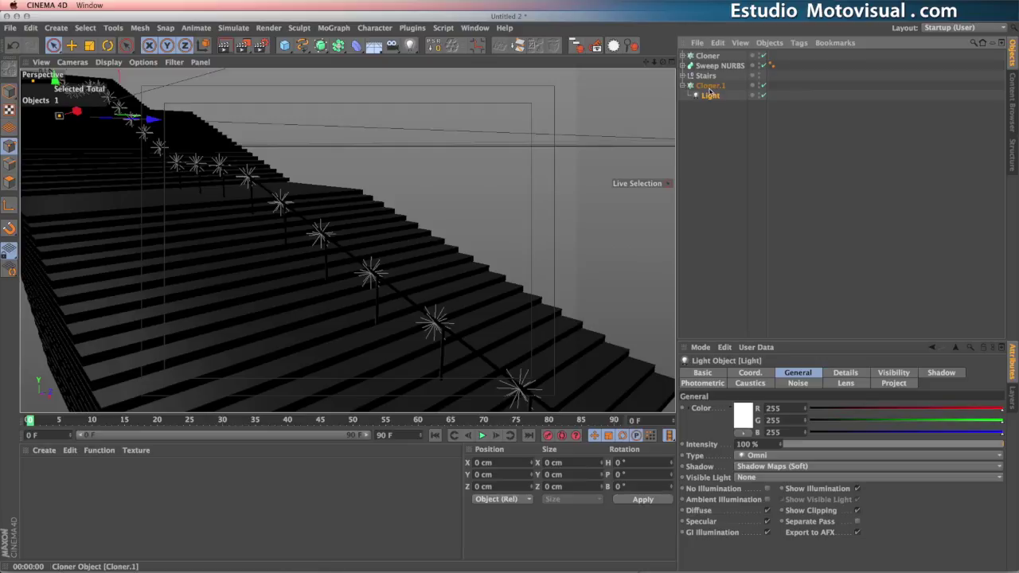
left_click(711, 87)
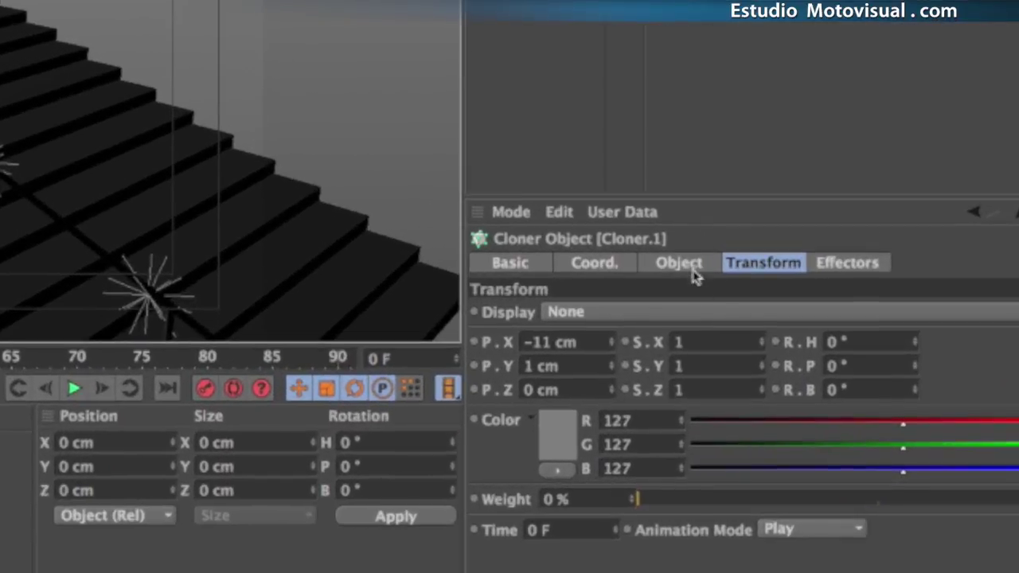
left_click(785, 373)
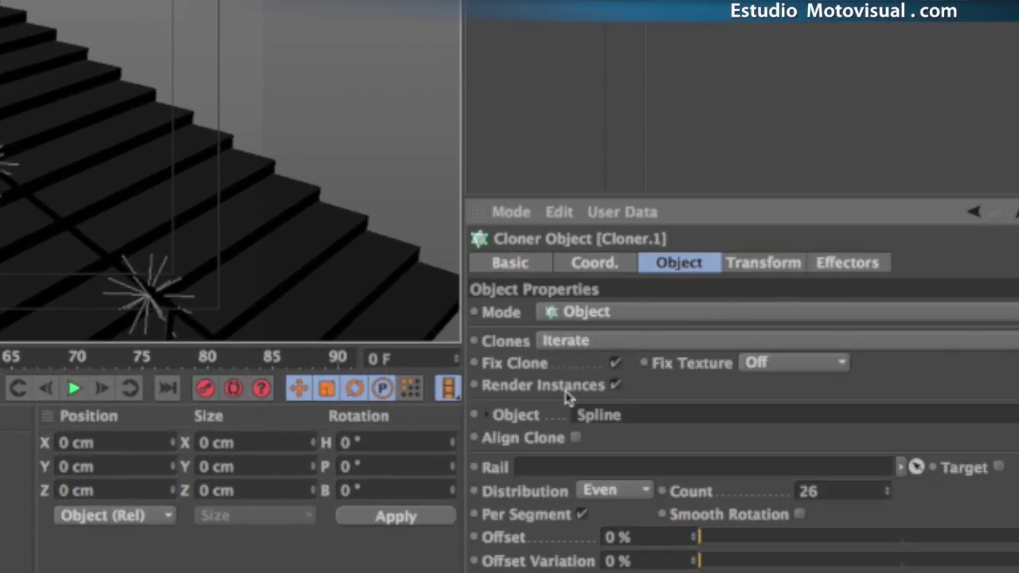
left_click(617, 386)
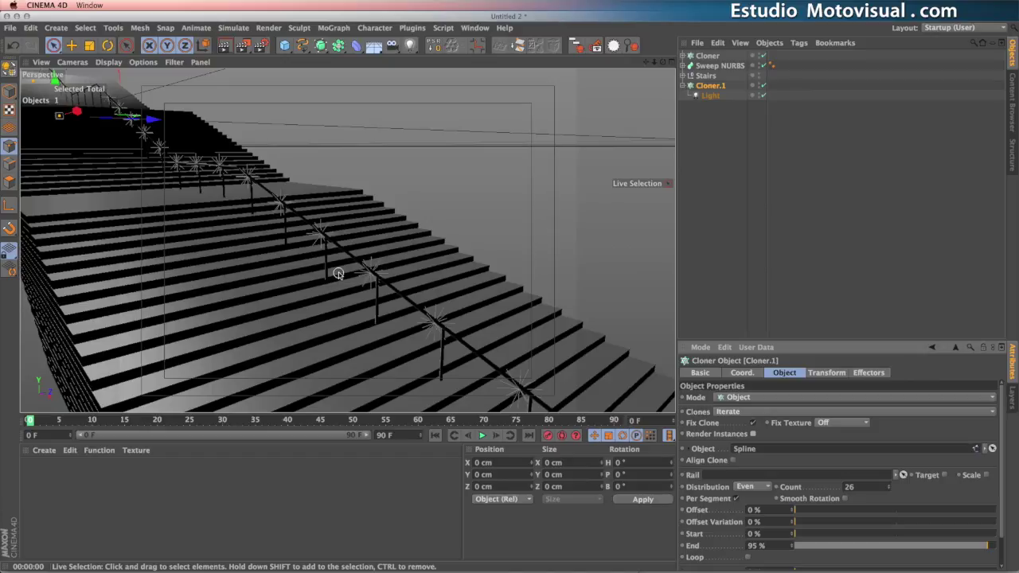
key("super+r")
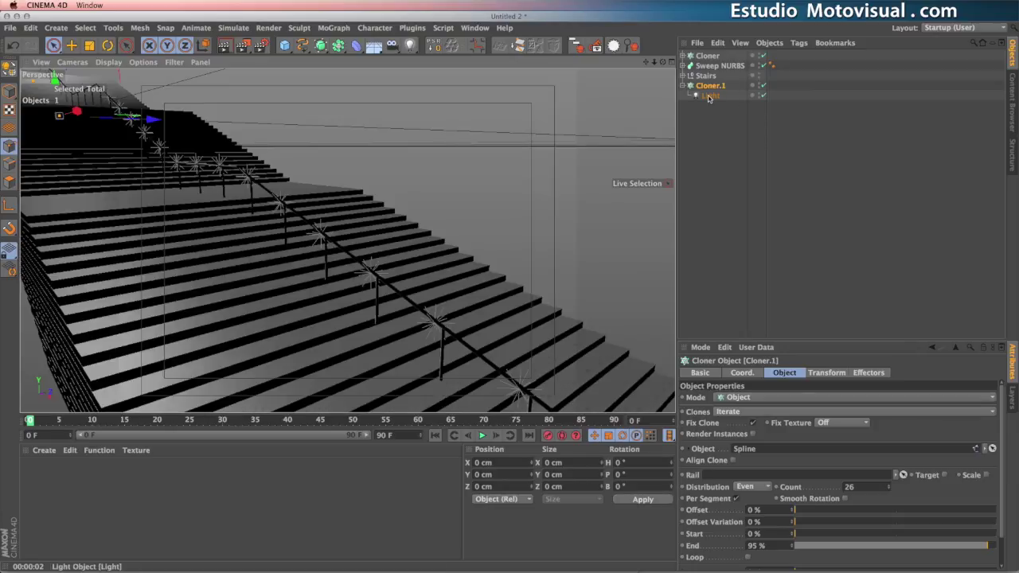
Set the light's Falloff to Inverse Square (Physically Accurate) and render the view.
left_click(708, 96)
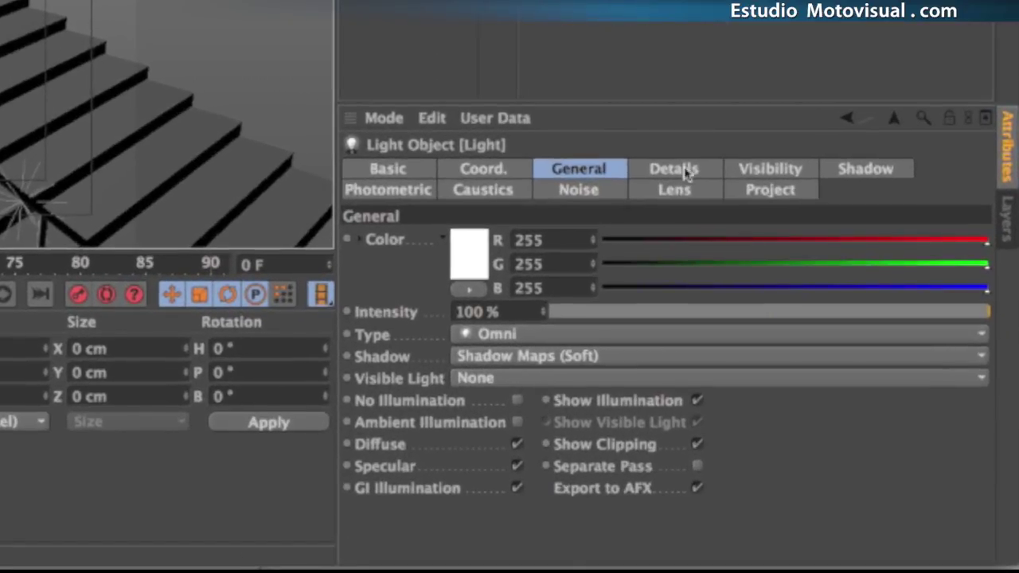
left_click(680, 170)
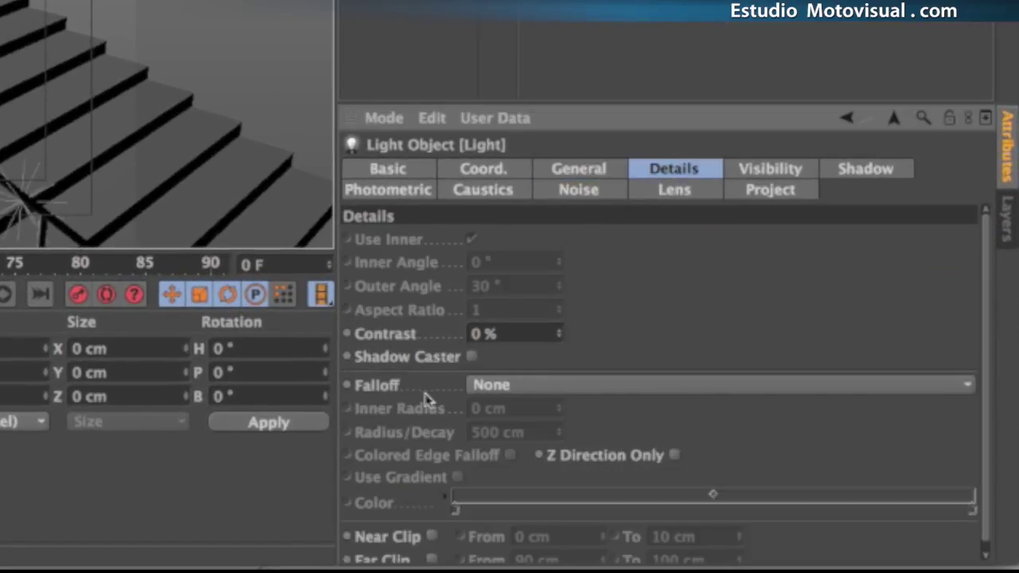
left_click(503, 387)
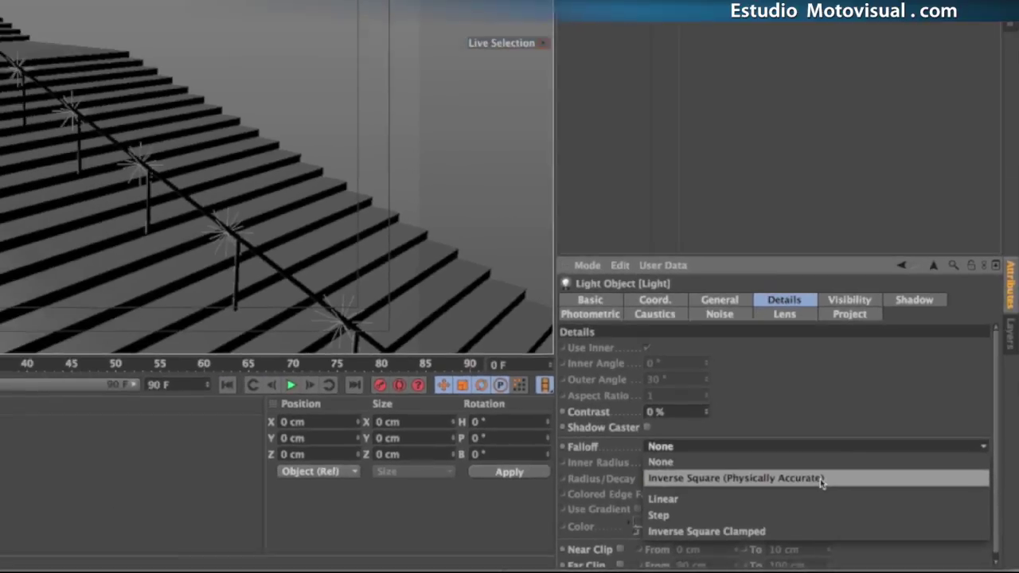
left_click(821, 481)
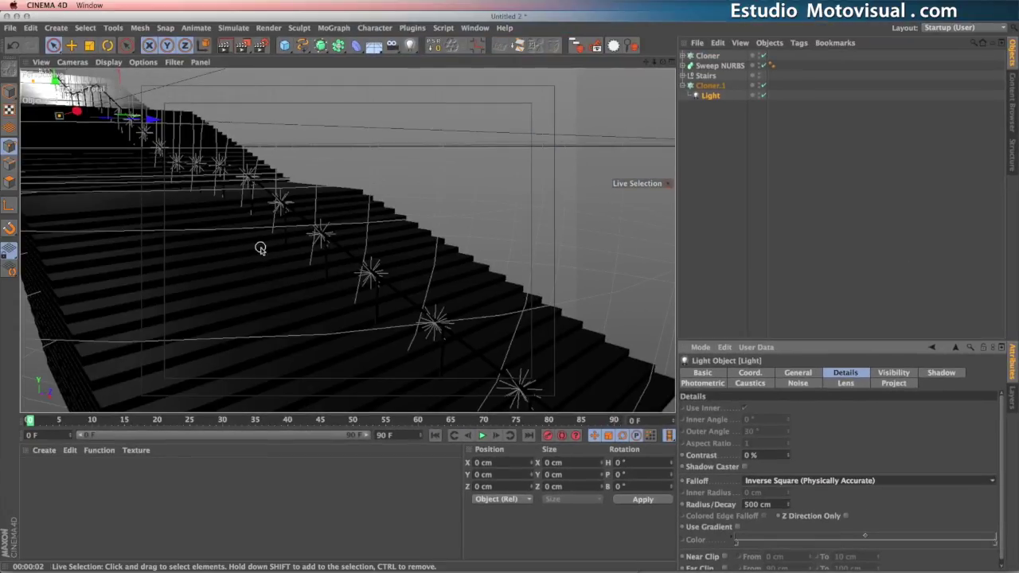
key("ctrl+r")
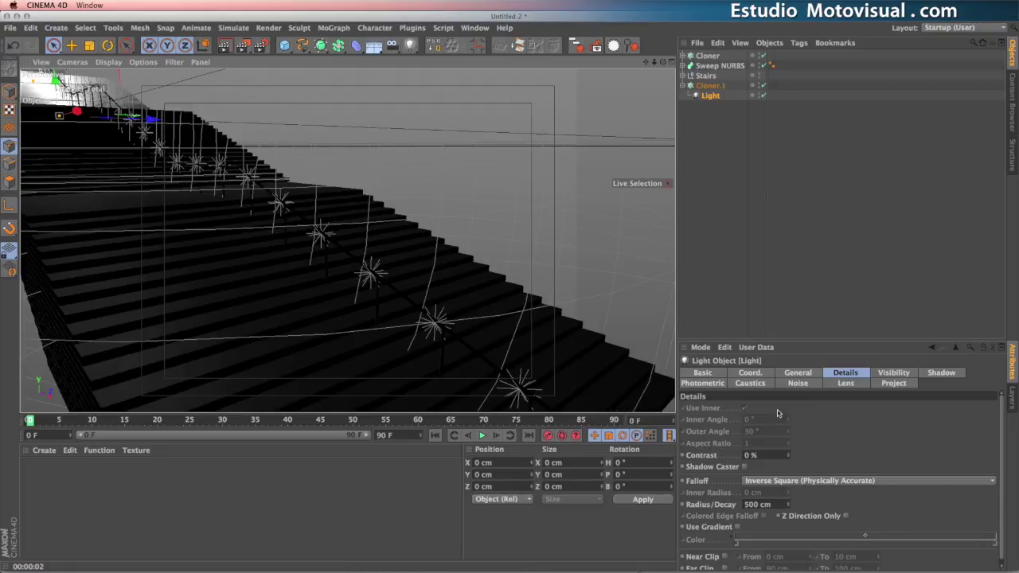
Set the light's falloff Radius/Decay to 50 cm and render the view.
left_click(775, 506)
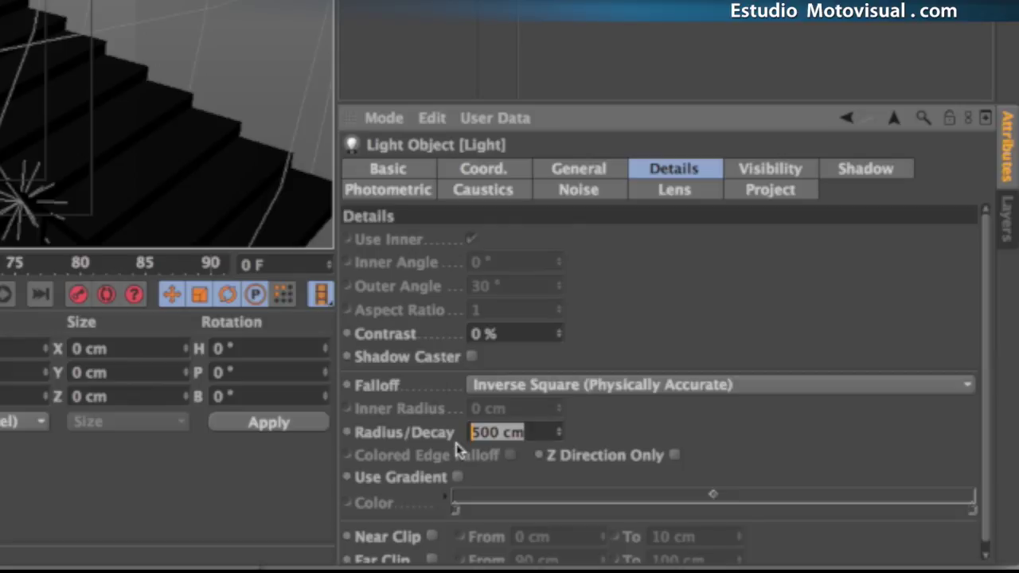
type("50")
key("Return")
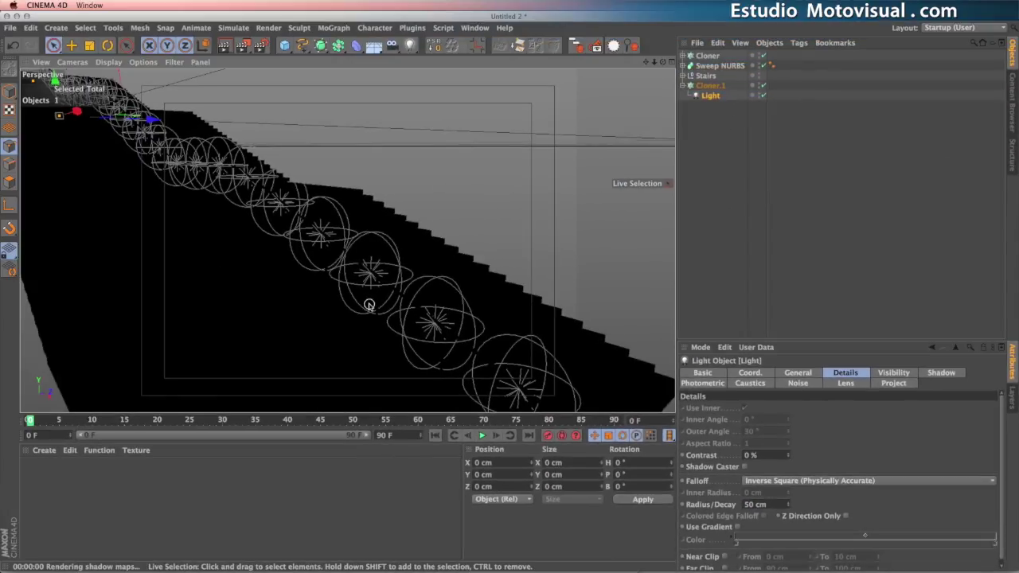
key("ctrl+r")
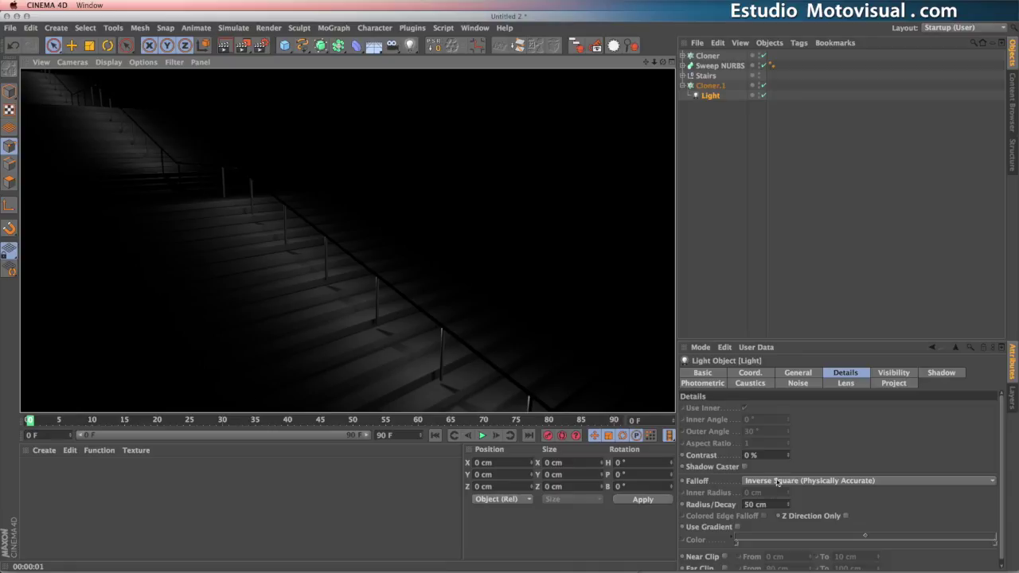
Set the light's falloff Radius/Decay to 75 cm and render the view.
left_click_drag(790, 505, 710, 498)
type("75")
key("Return")
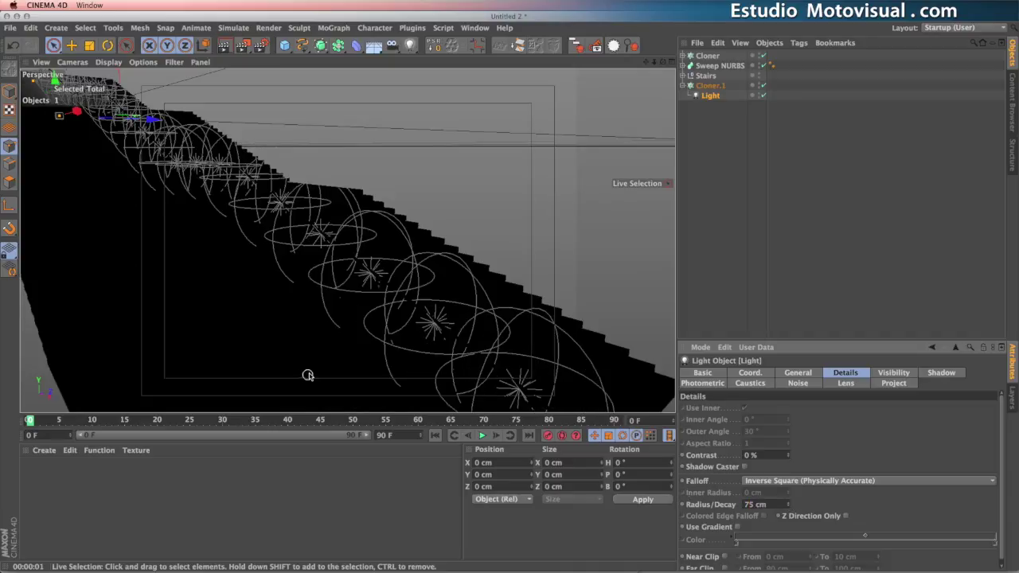
key("ctrl+r")
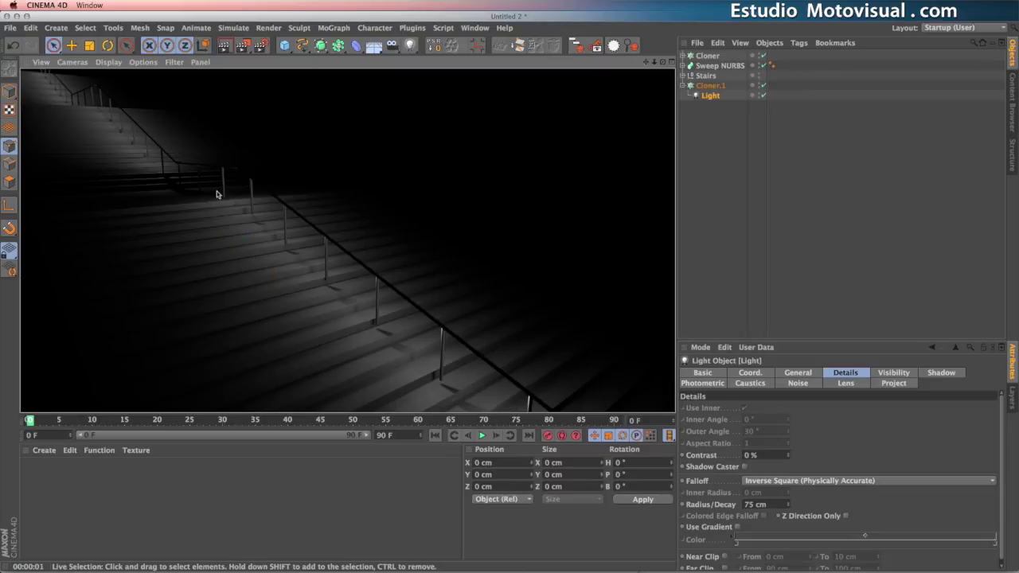
Set the Cloner.1 transform to P.X -9 cm and P.Y -3 cm, and render the handrail lighting.
left_click_drag(365, 261, 438, 285, "alt")
left_click_drag(233, 181, 262, 187, "alt")
scroll(348, 239, "up", 4)
left_click_drag(336, 255, 345, 251, "alt")
scroll(327, 251, "up", 2)
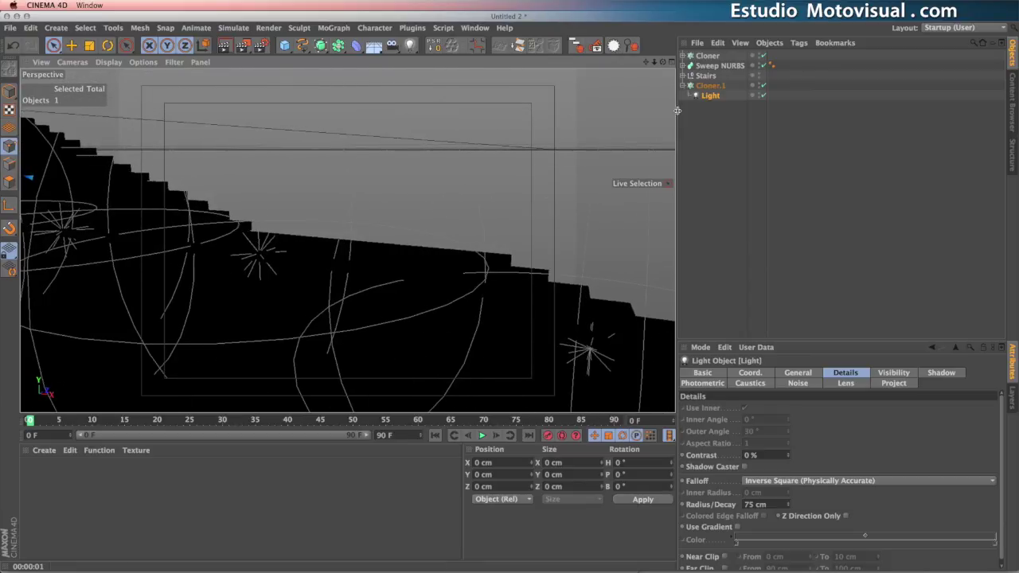
left_click_drag(257, 262, 306, 250, "alt")
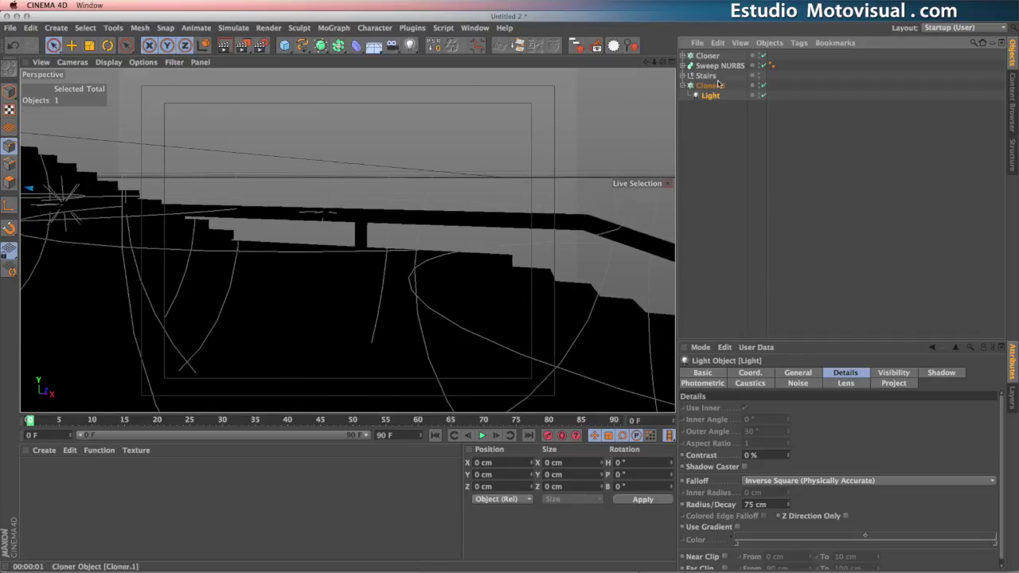
left_click(711, 86)
left_click(828, 373)
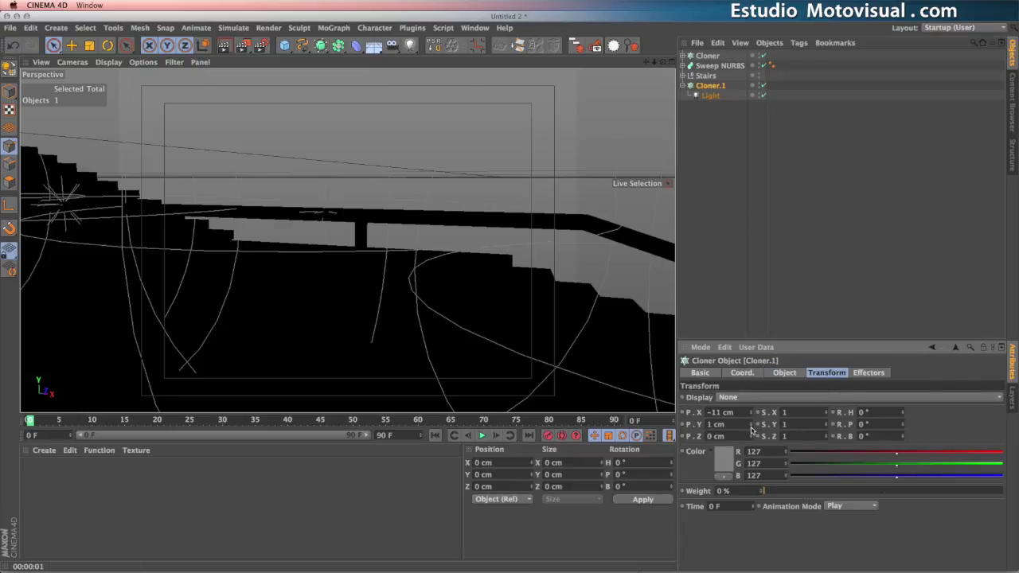
left_click_drag(751, 418, 752, 430)
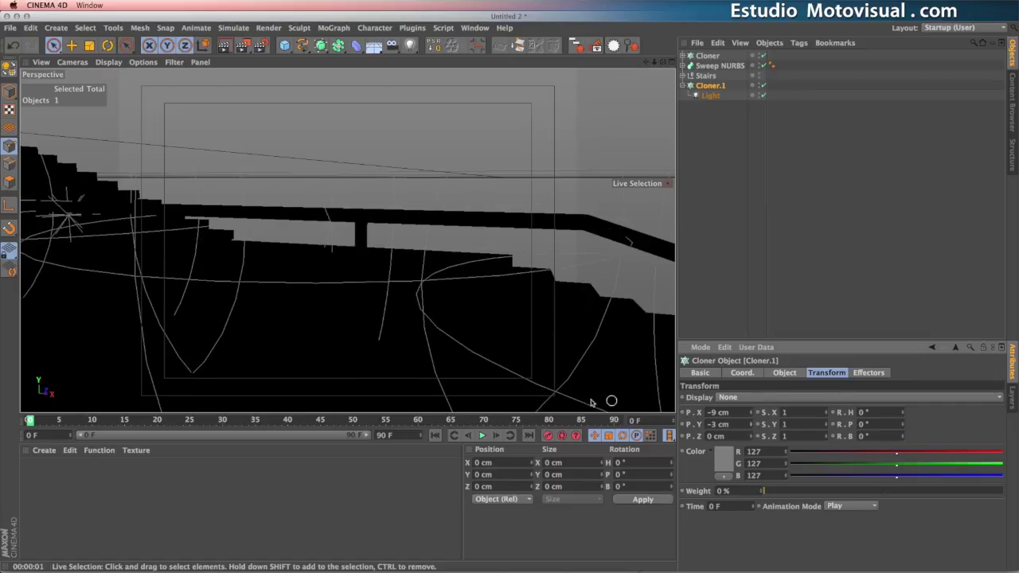
mouse_move(492, 287)
left_mouse_down("alt")
mouse_move(461, 298)
mouse_move(426, 278)
mouse_move(382, 276)
mouse_move(491, 302)
mouse_move(410, 321)
mouse_move(414, 300)
left_mouse_up("alt")
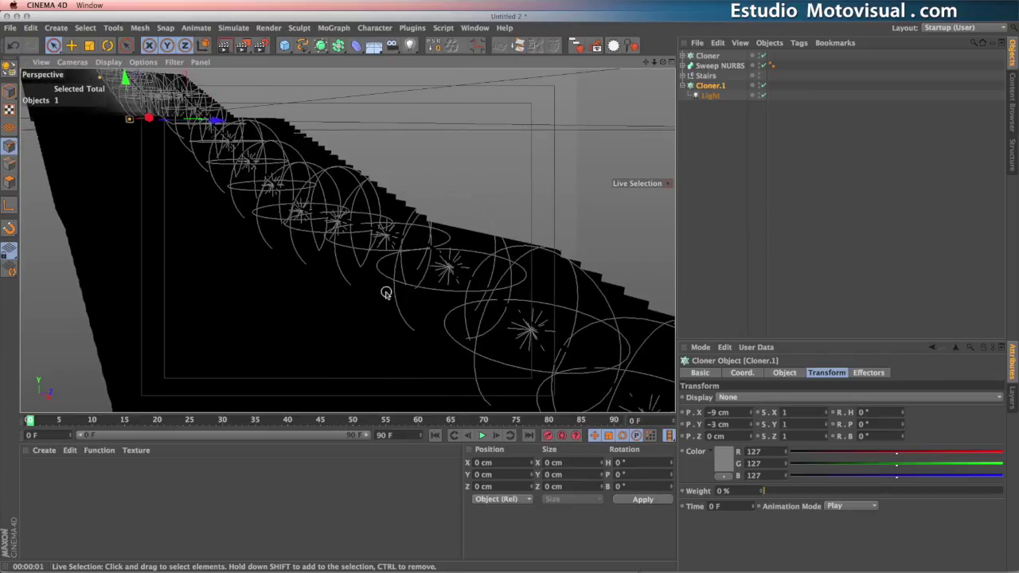
key("super+r")
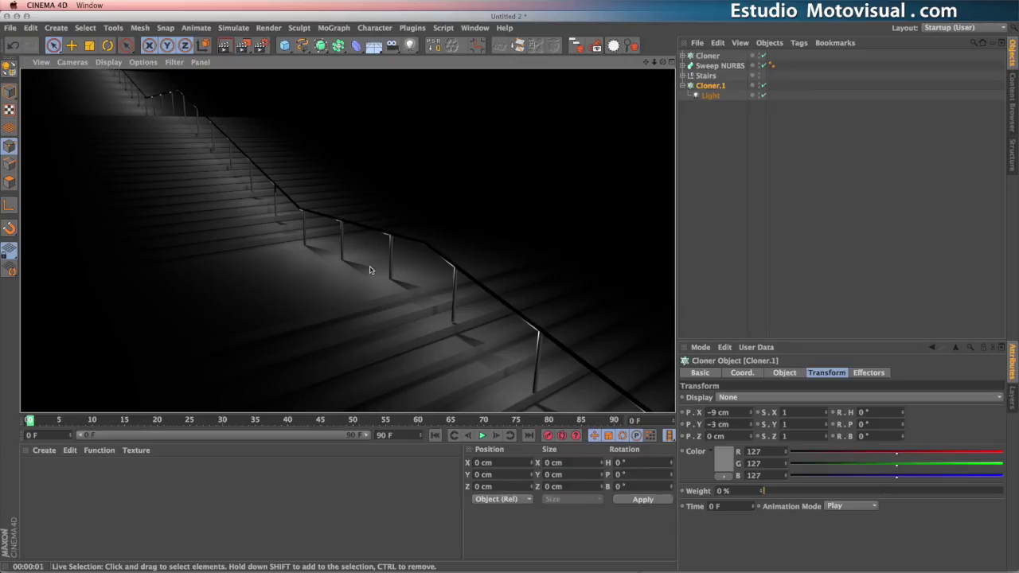
Rename the Cloner that holds the handrail posts as "Cloner cylinders".
right_click_drag(442, 284, 349, 273, "alt")
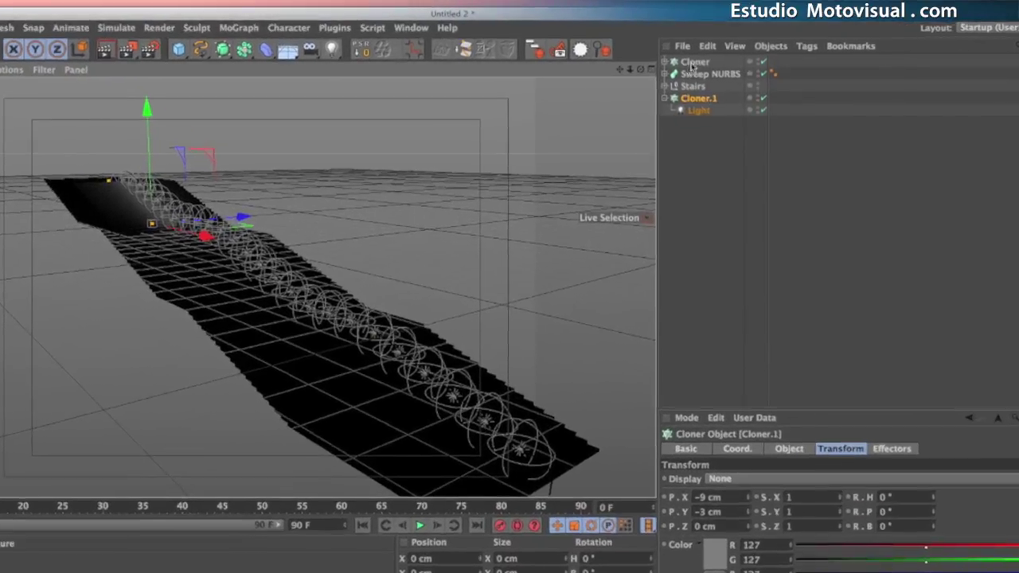
left_click(693, 63)
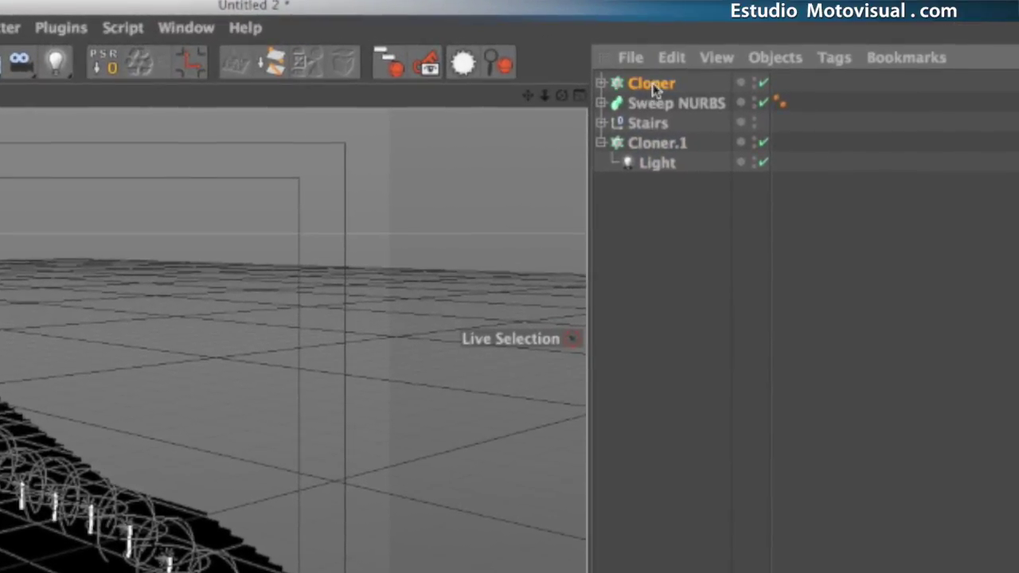
double_click(651, 84)
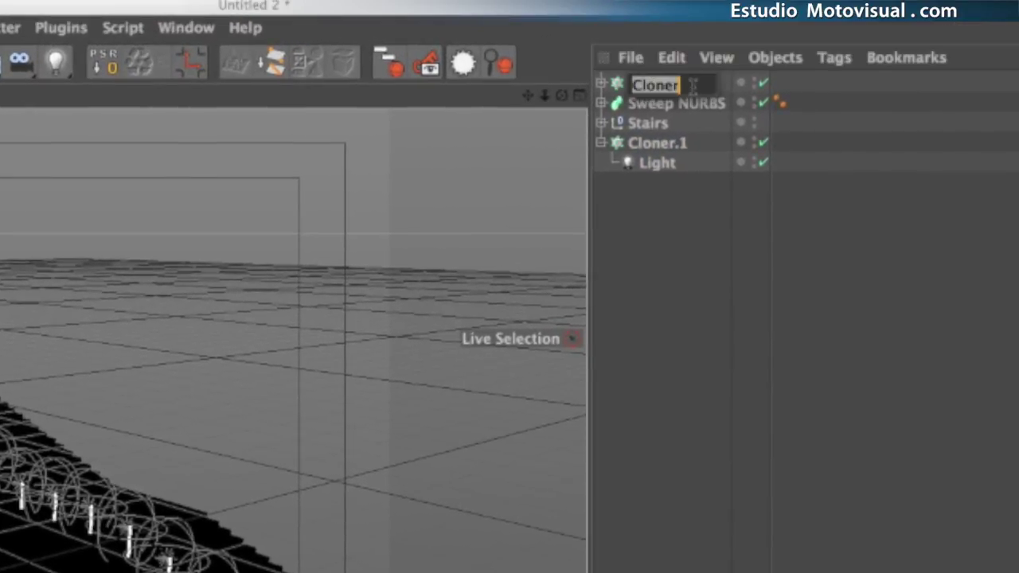
type("cylinders")
key("Return")
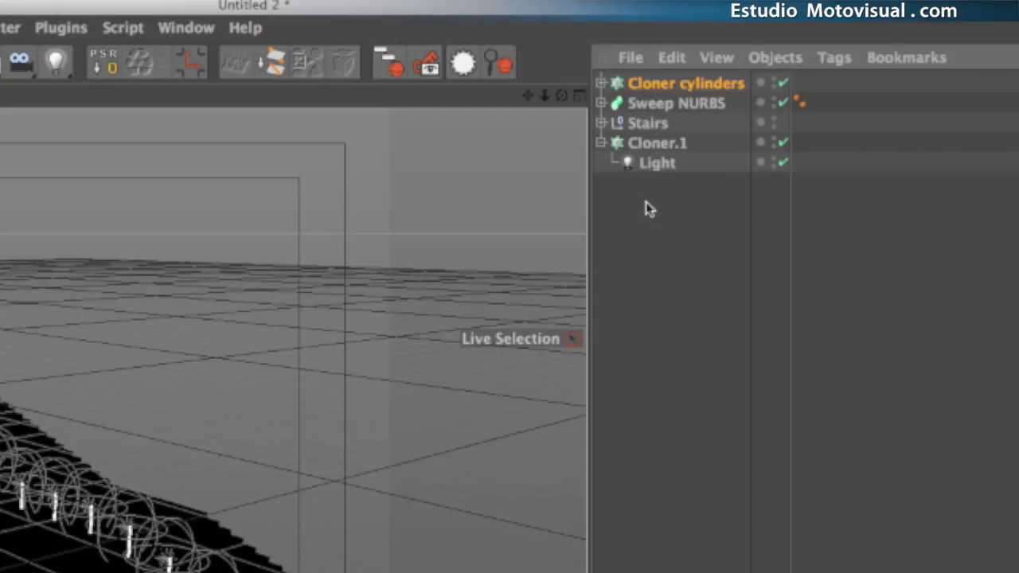
Rename the cloner holding the light as "Cloner.lights" and collapse its hierarchy.
double_click(669, 143)
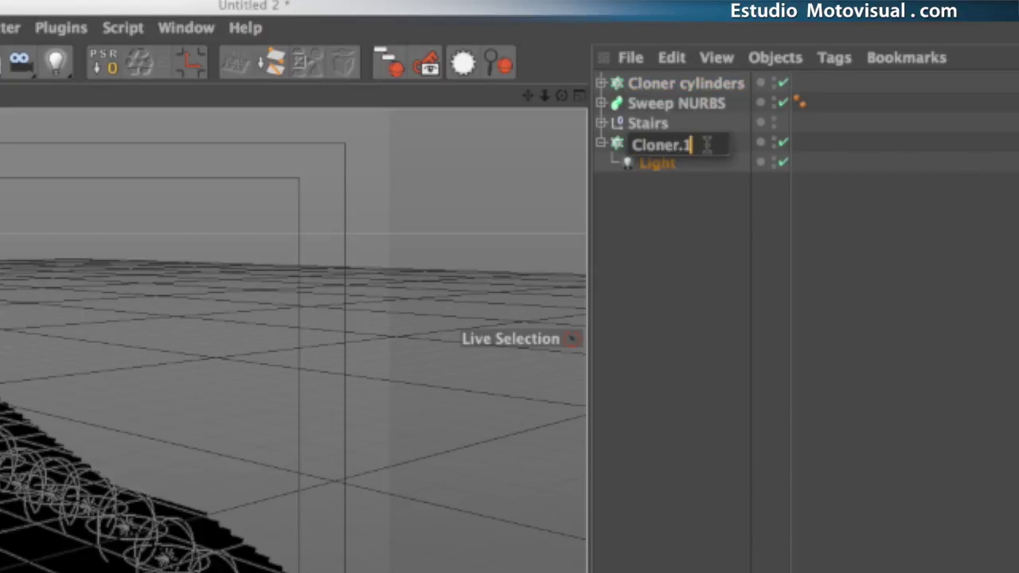
type("lights")
key("Return")
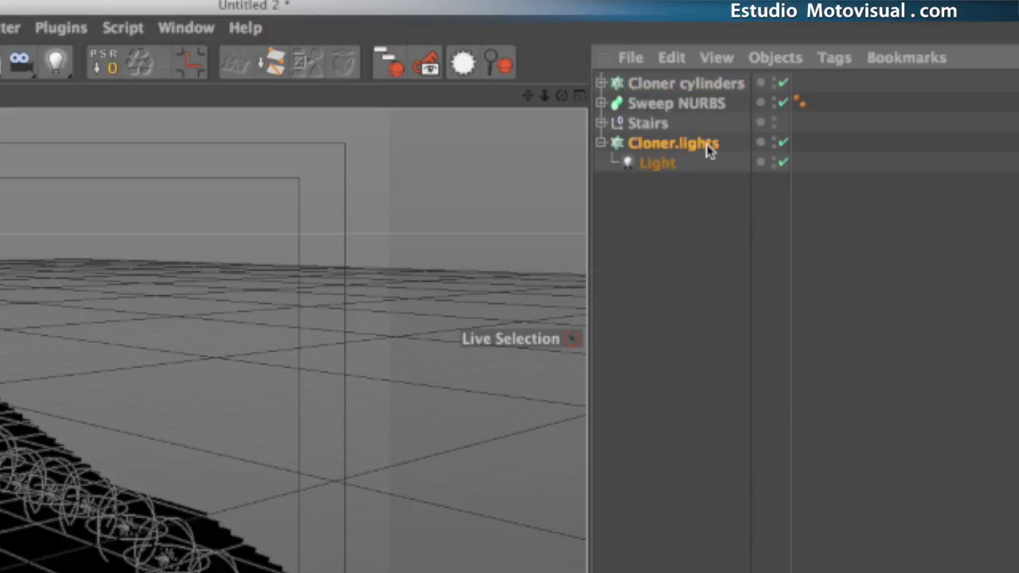
left_click(601, 143)
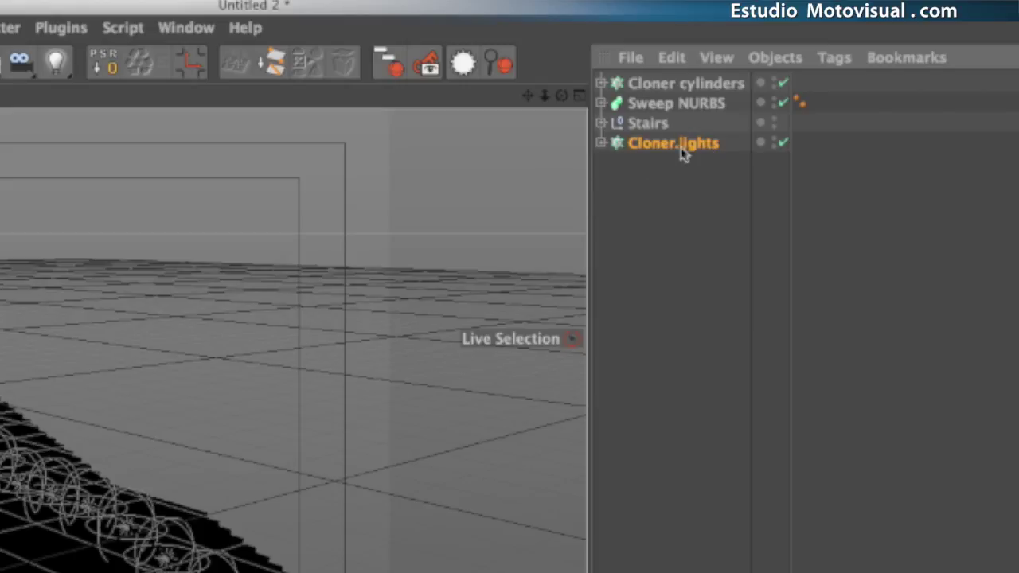
Group Cloner cylinders, Sweep NURBS and Cloner.lights under one null and name it "Handrail".
left_click(666, 106)
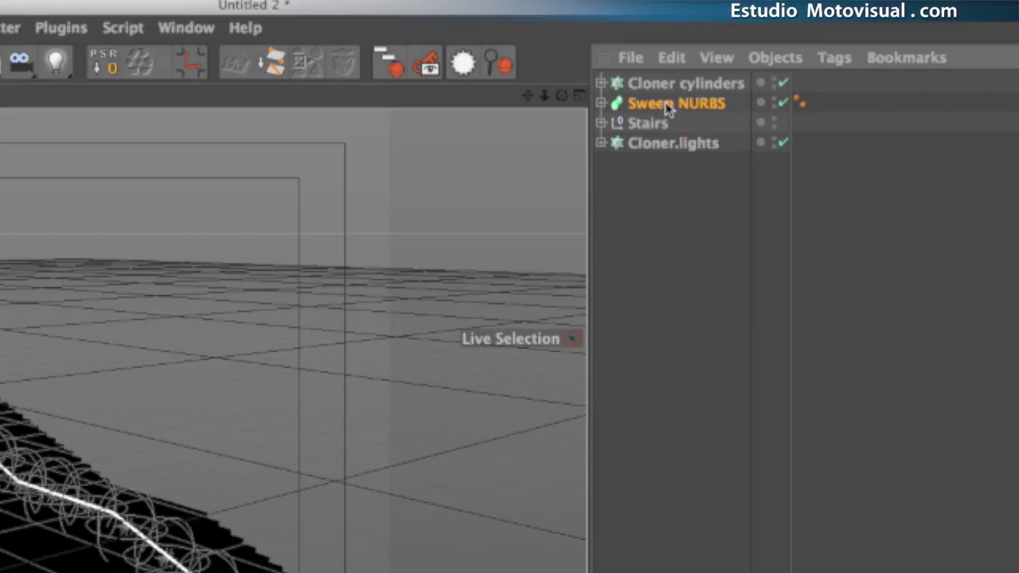
left_click_drag(656, 145, 676, 136)
left_click_drag(737, 129, 653, 75)
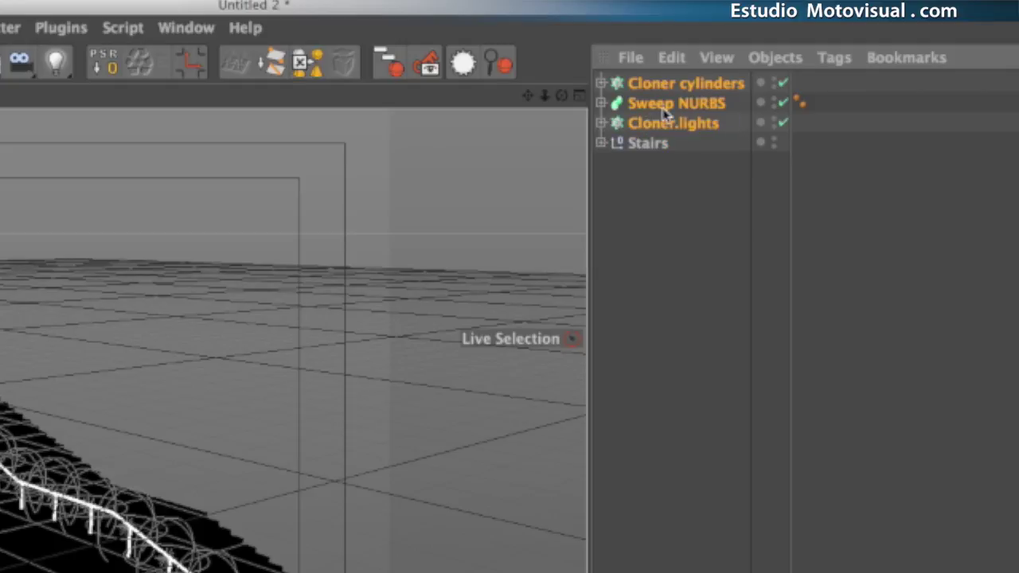
key("alt+g")
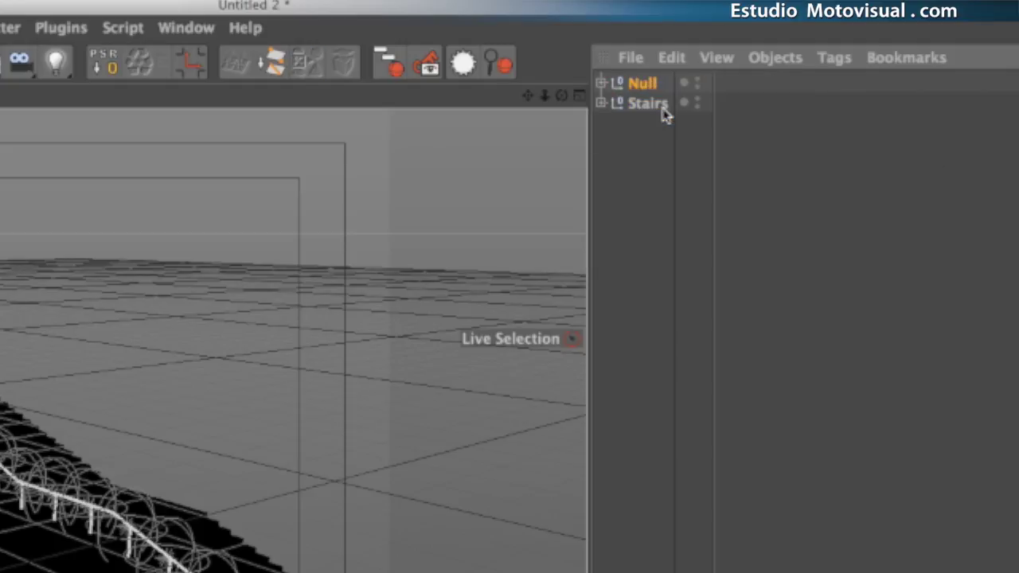
double_click(645, 86)
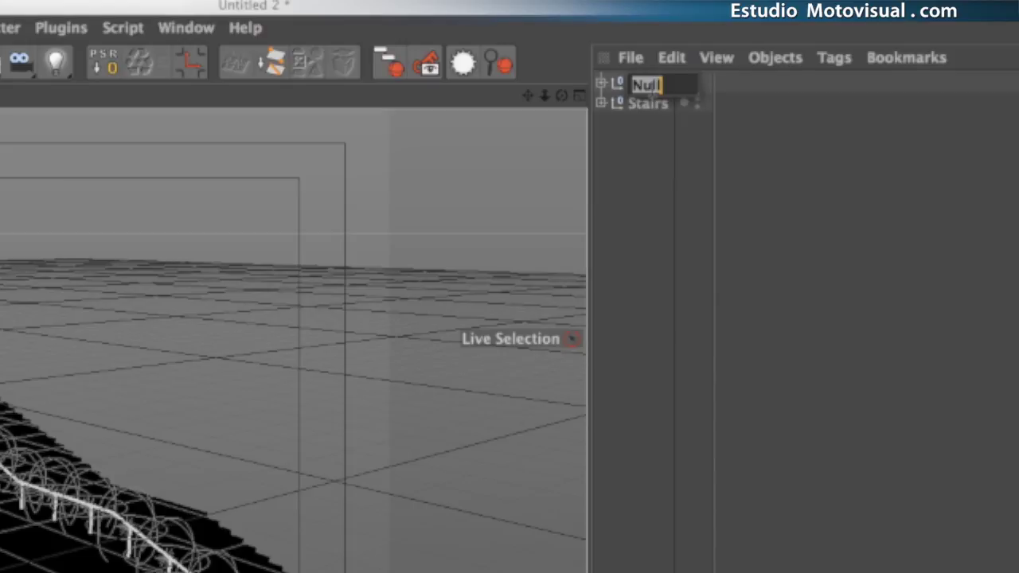
type("Handra")
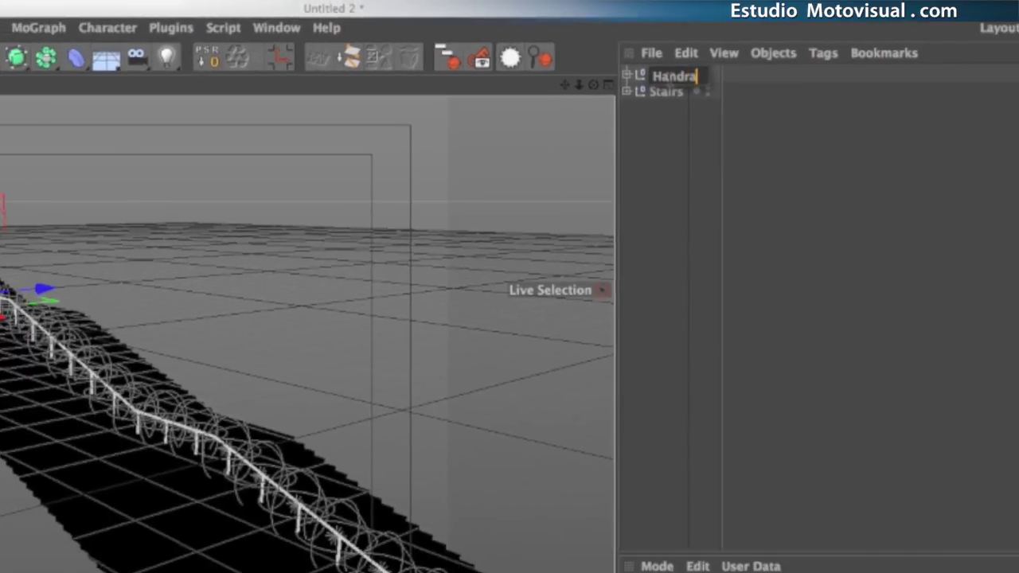
type("il")
key("Return")
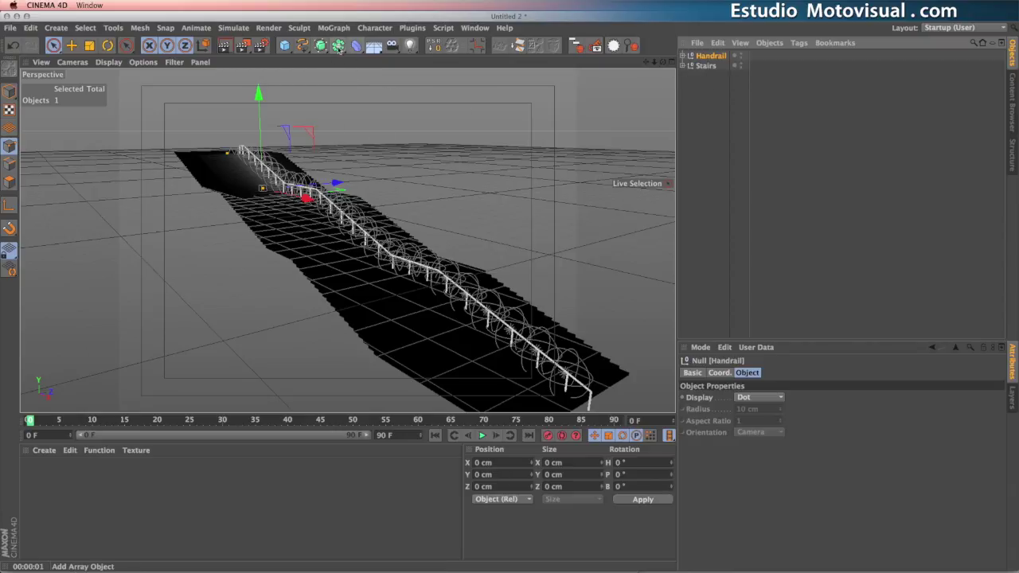
Create an instance of the Handrail group and move it along Z to one outer side of the staircase.
left_click_drag(338, 46, 563, 78)
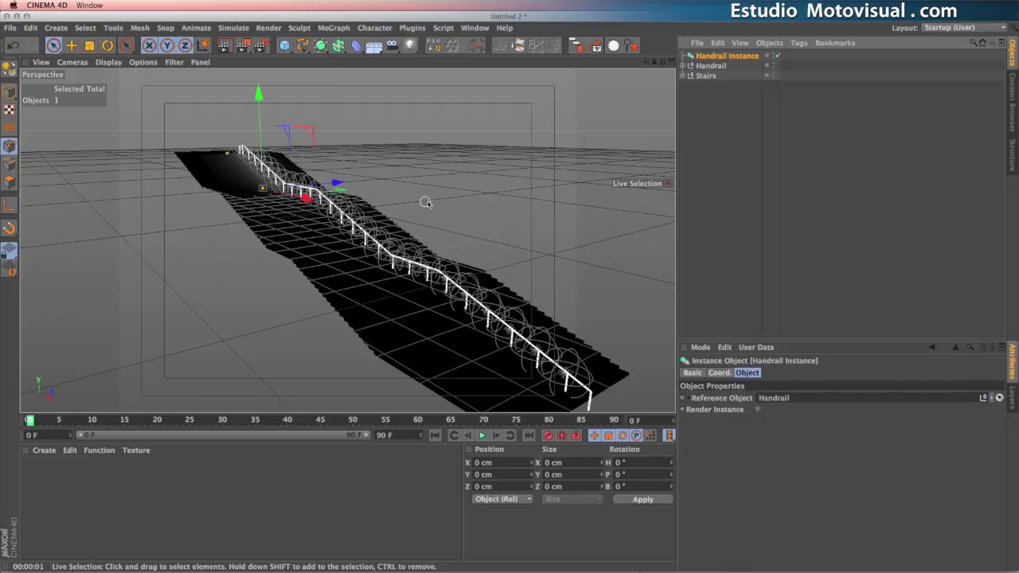
left_click_drag(430, 204, 391, 238, "alt")
left_click_drag(355, 136, 311, 143)
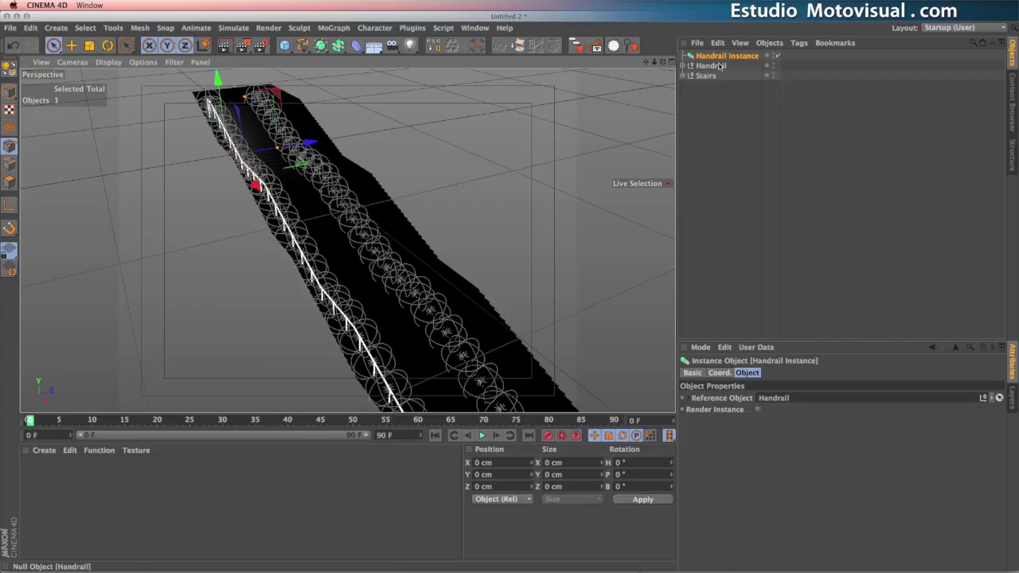
Duplicate Handrail Instance, move the copy along Z to the opposite side of the staircase, and render the view.
left_click_drag(714, 57, 715, 63, "ctrl")
left_click_drag(311, 141, 391, 129)
scroll(387, 252, "up", 5)
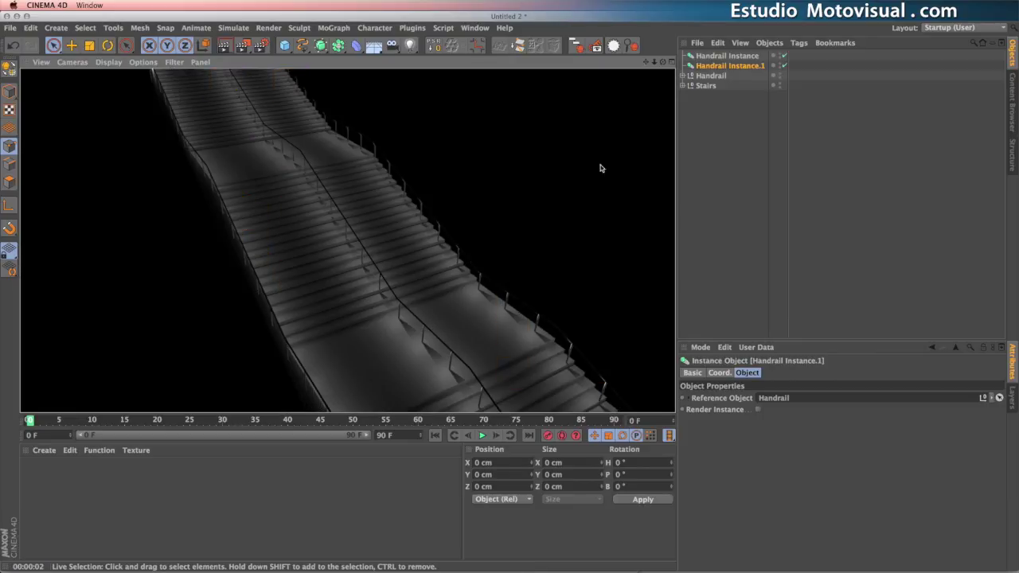
Move the original Handrail Instance about 31 cm along Z at its side of the stairs.
left_click(718, 59)
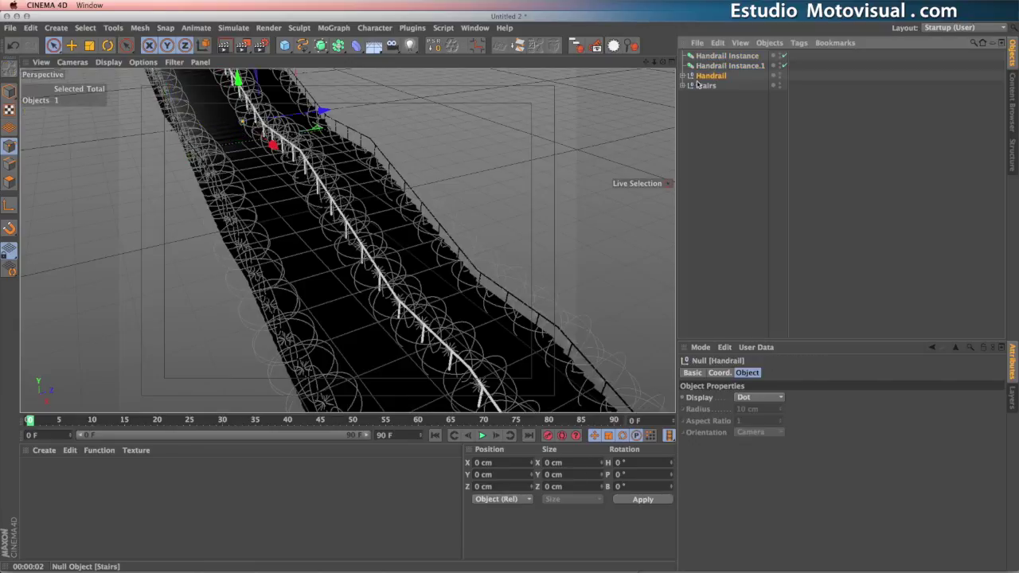
left_click(714, 67)
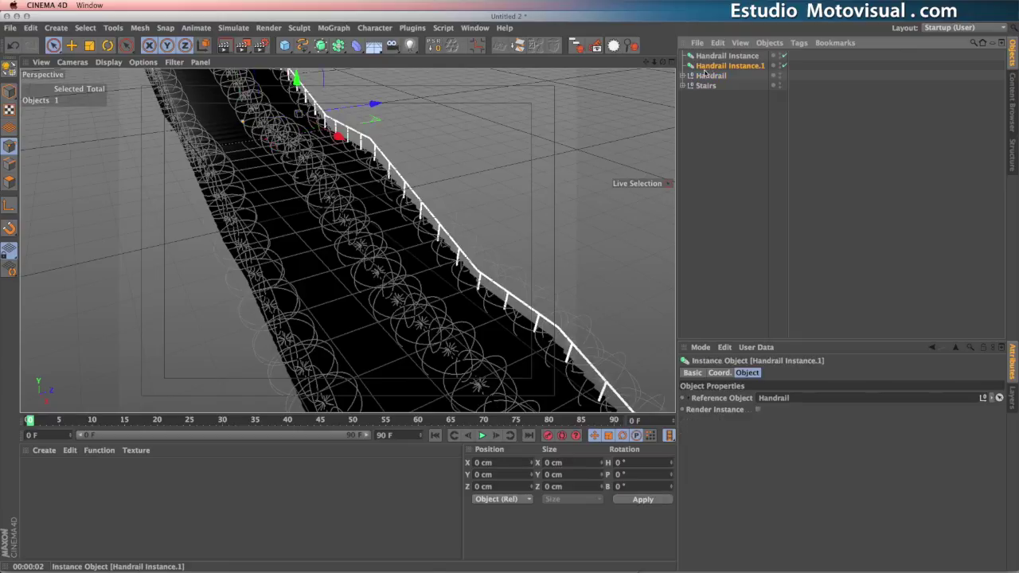
left_click(734, 57)
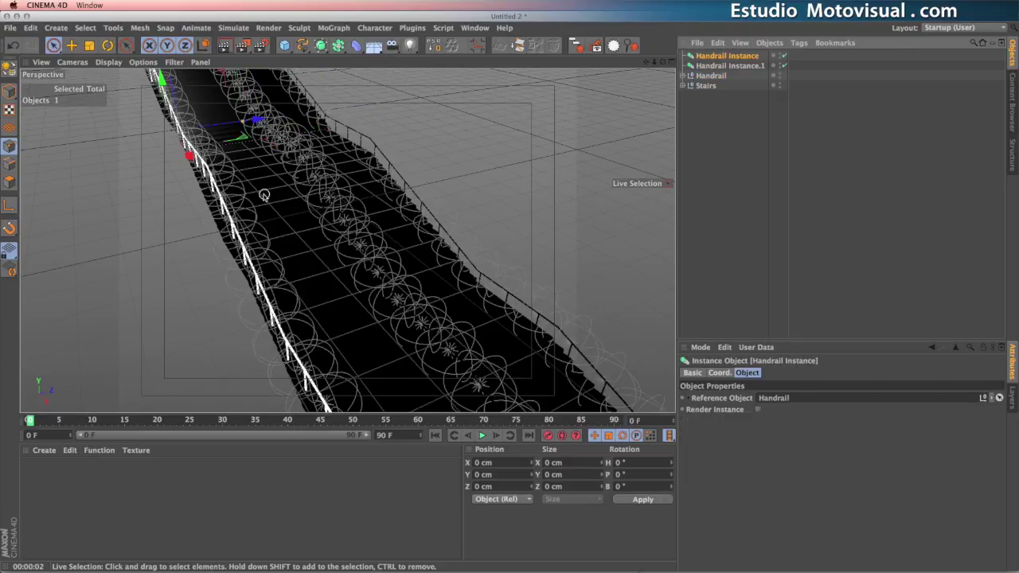
left_click_drag(266, 199, 238, 138, "alt")
left_click_drag(271, 105, 272, 101)
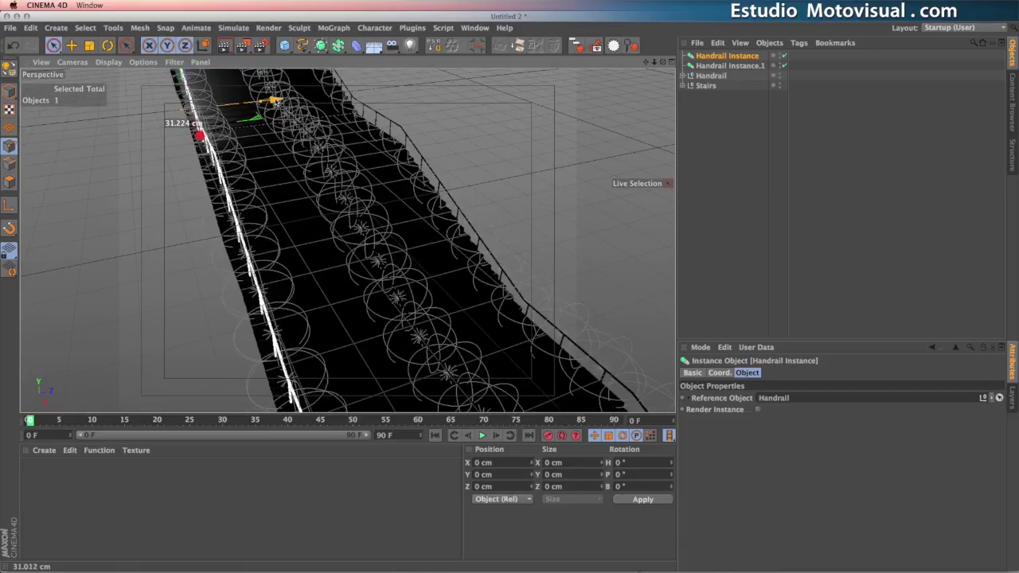
left_click_drag(274, 101, 212, 189, "alt")
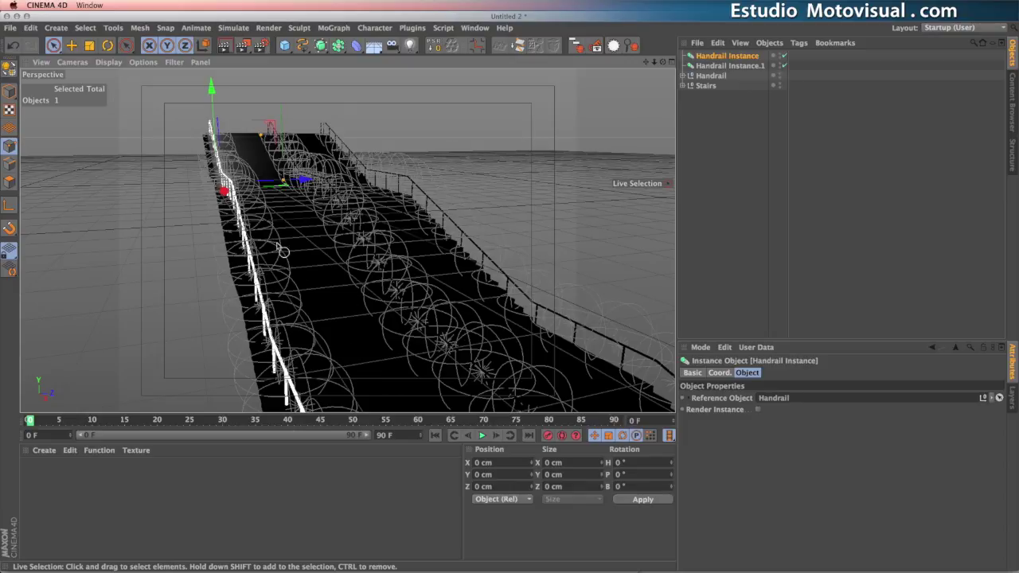
Set the viewport display to Hidden Line and nudge Handrail Instance along Z toward the outer edge of the stairs.
left_click(109, 62)
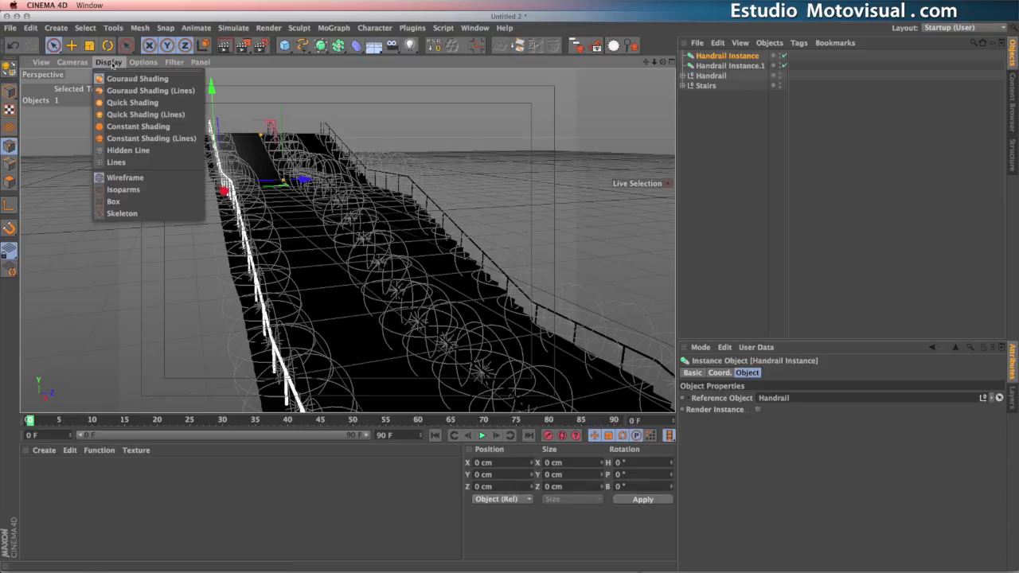
left_click(135, 151)
scroll(210, 286, "up", 5)
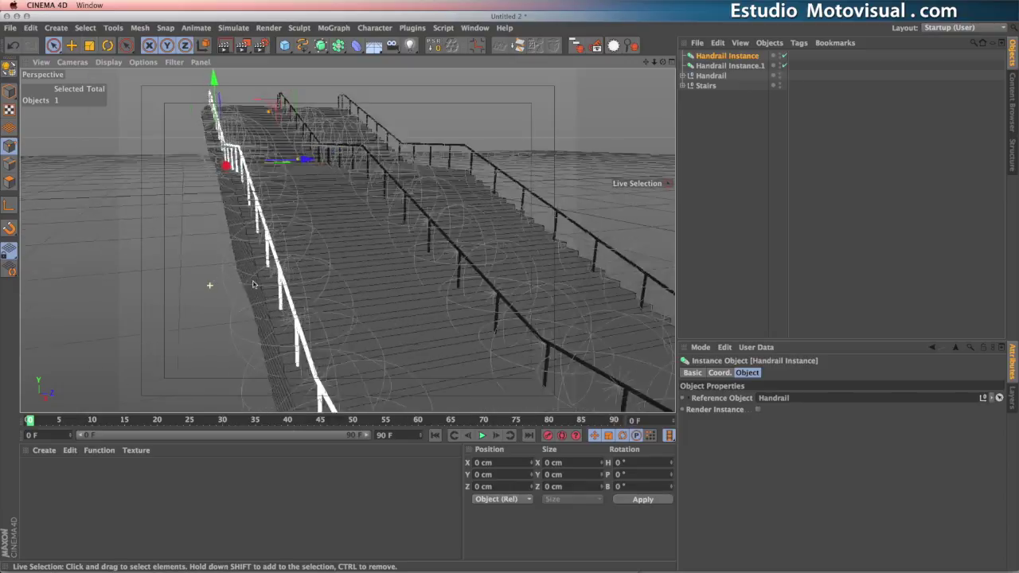
scroll(373, 260, "up", 5)
left_click_drag(295, 132, 274, 132)
Nudge Handrail Instance.1 slightly along Z toward the outer edge of its side of the stairs.
left_click_drag(524, 221, 480, 237, "alt")
middle_click_drag(539, 209, 360, 217, "alt")
left_click_drag(438, 219, 365, 241, "alt")
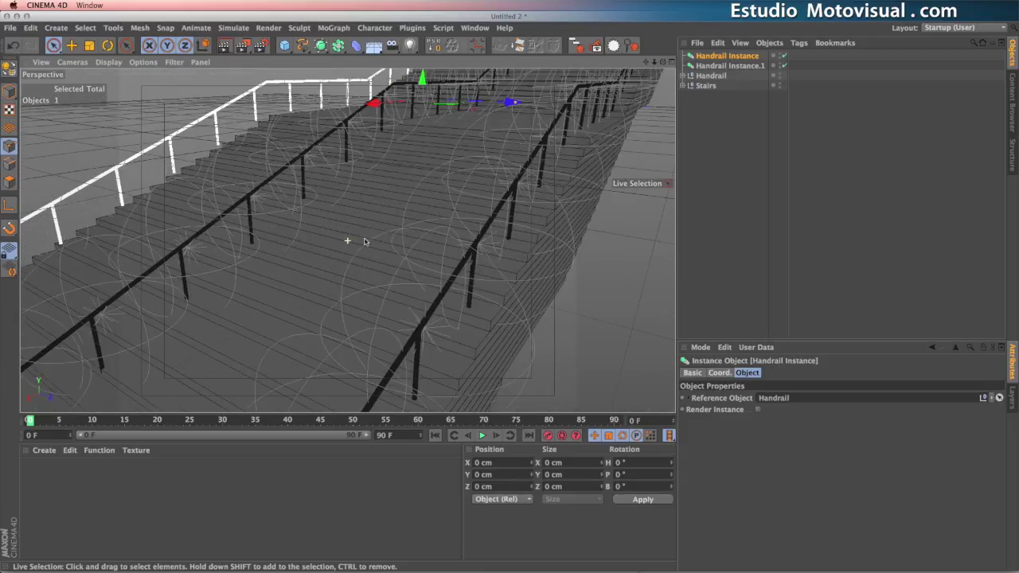
left_click(728, 66)
left_click_drag(430, 247, 476, 252, "alt")
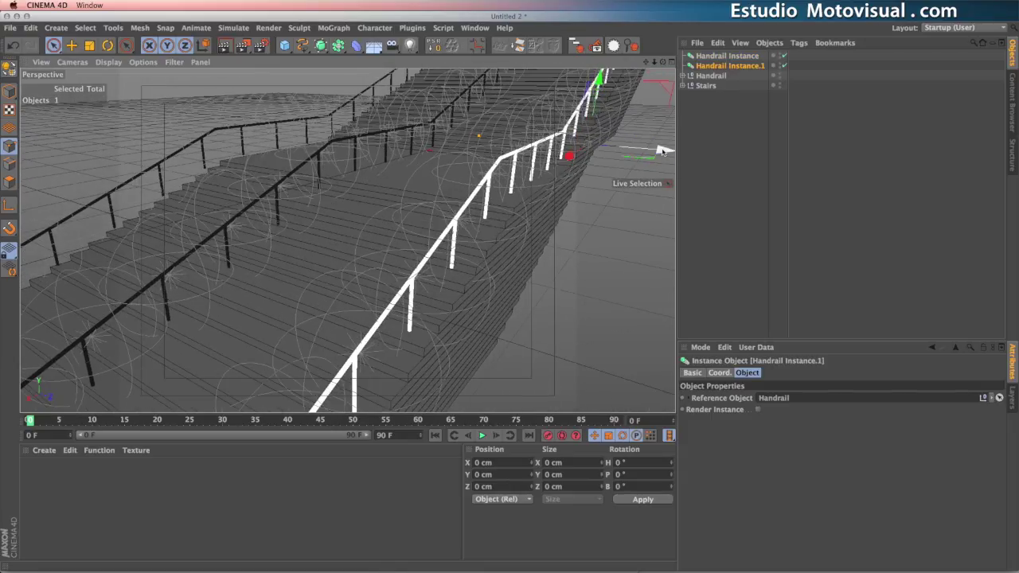
left_click_drag(661, 151, 667, 152)
left_click_drag(430, 235, 293, 239, "alt")
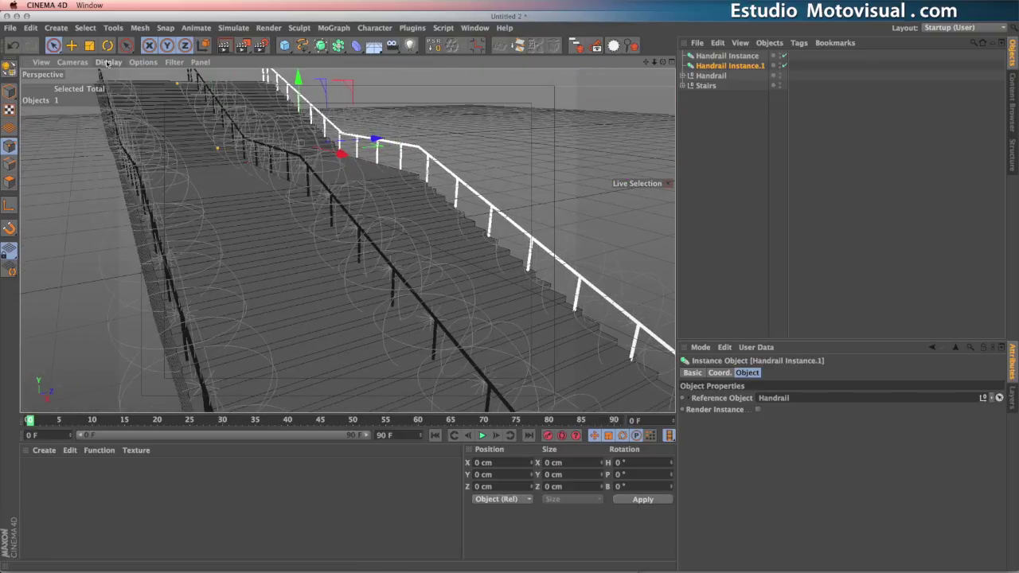
left_click(108, 62)
left_click(134, 265)
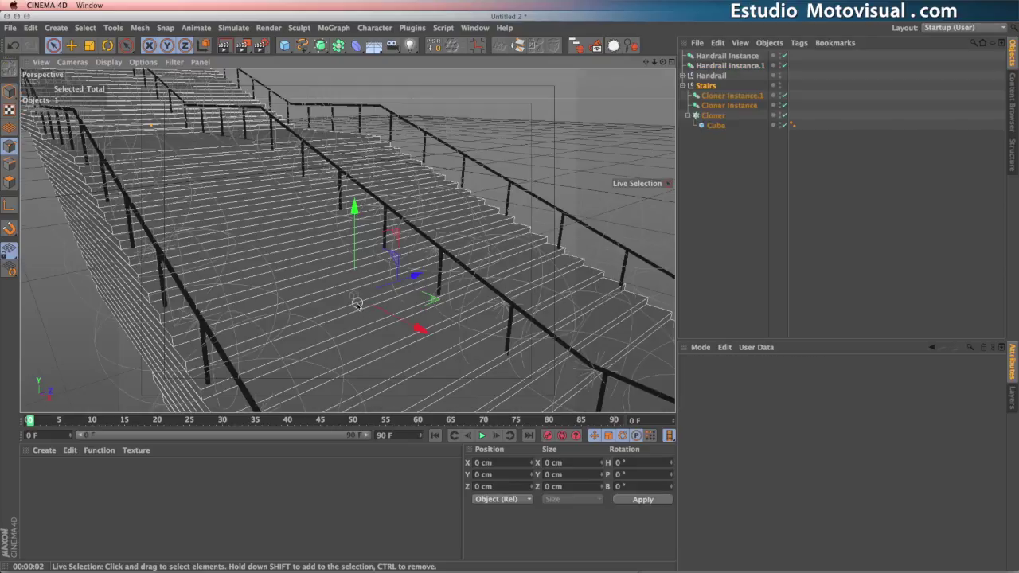
right_click_drag(358, 303, 304, 304, "alt")
mouse_move(341, 319)
left_mouse_down("alt")
mouse_move(317, 312)
mouse_move(334, 305)
left_mouse_up("alt")
left_click(724, 155)
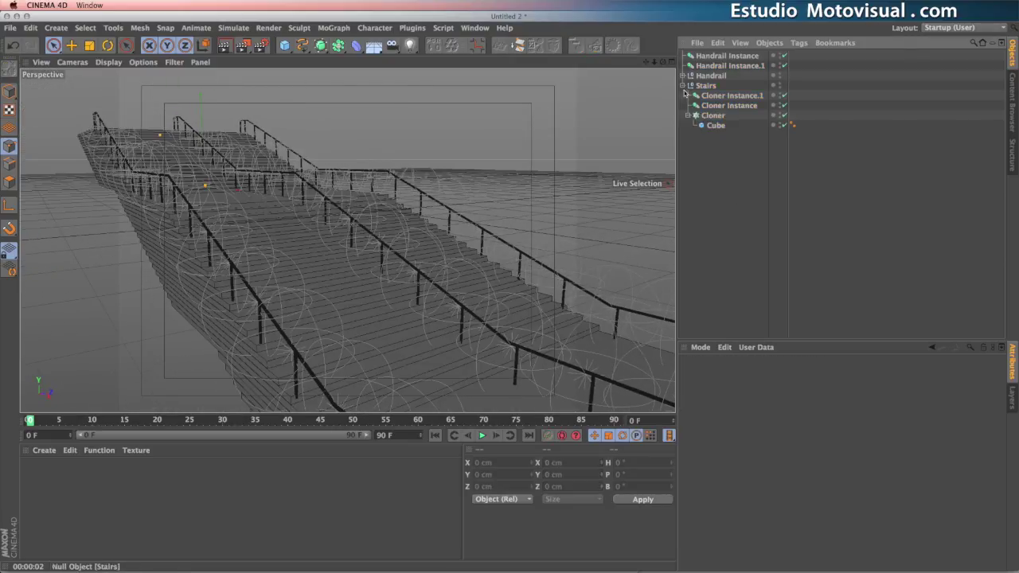